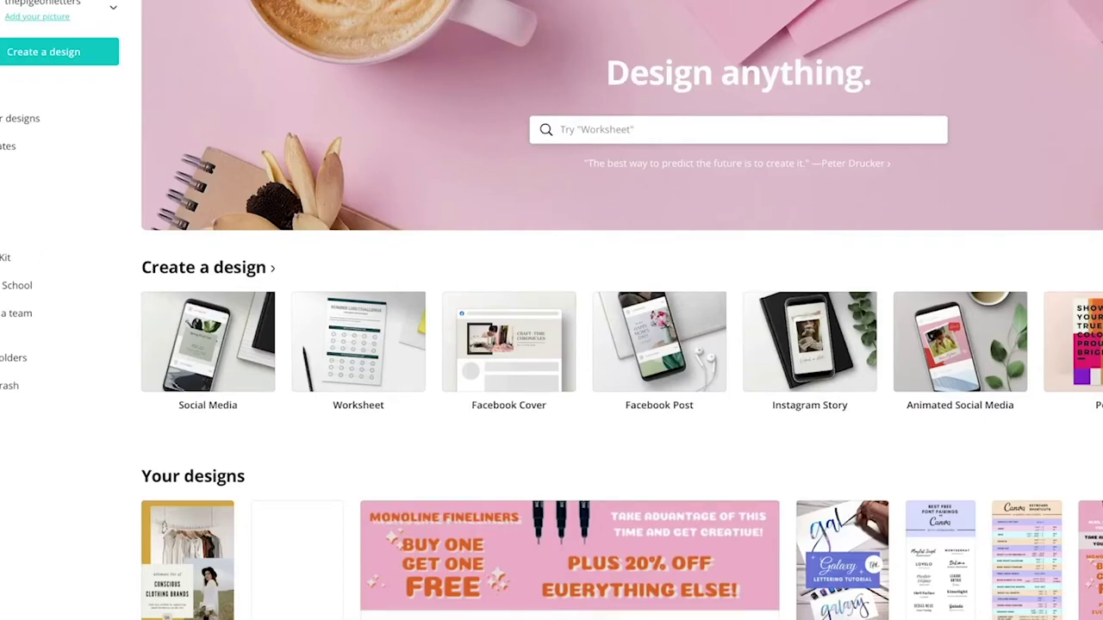
Step: Start a new blank Social Media design from the Create a design list
{"action": "left_click", "coordinate": [59, 49]}
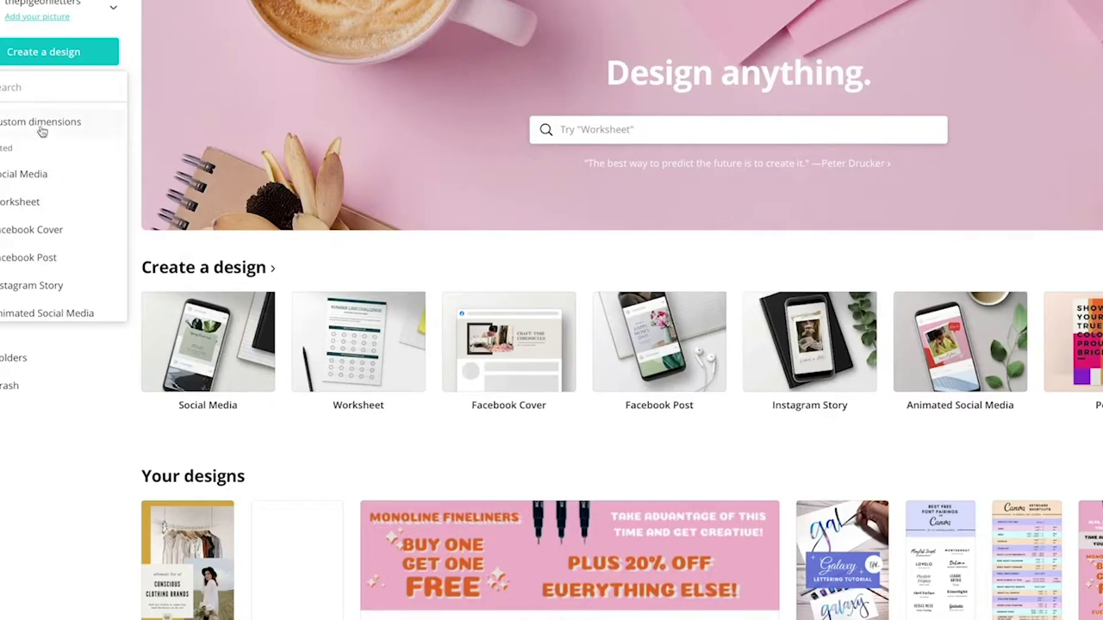
{"action": "left_click", "coordinate": [40, 187]}
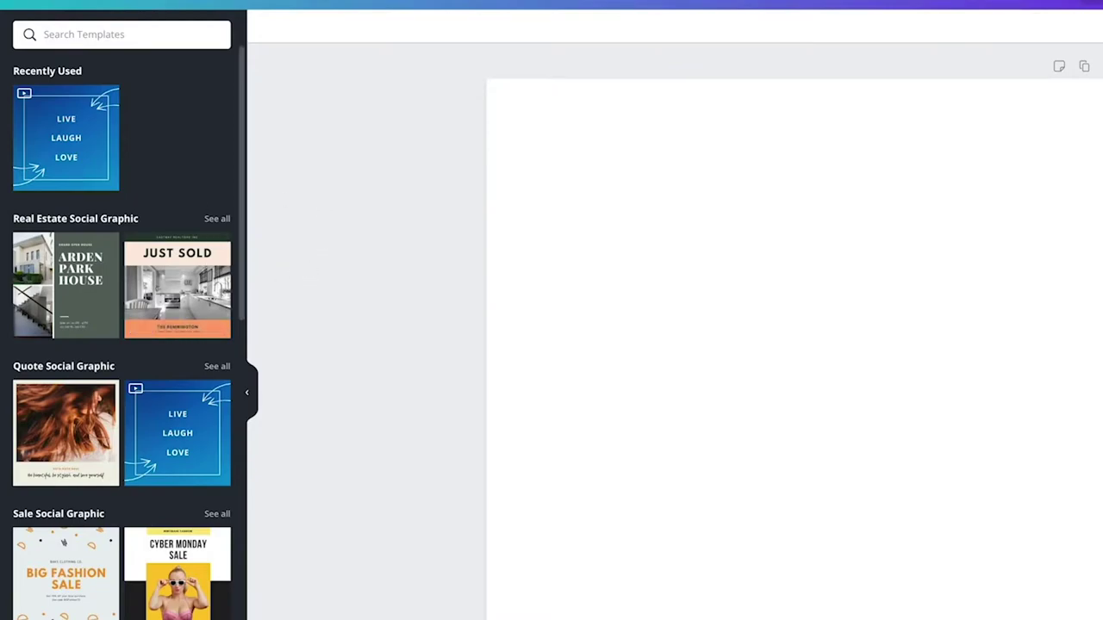
Step: Add an 'Add a subheading' text box, trying sizes 28 and 32, and move it up-left
{"action": "left_click", "coordinate": [6, 186]}
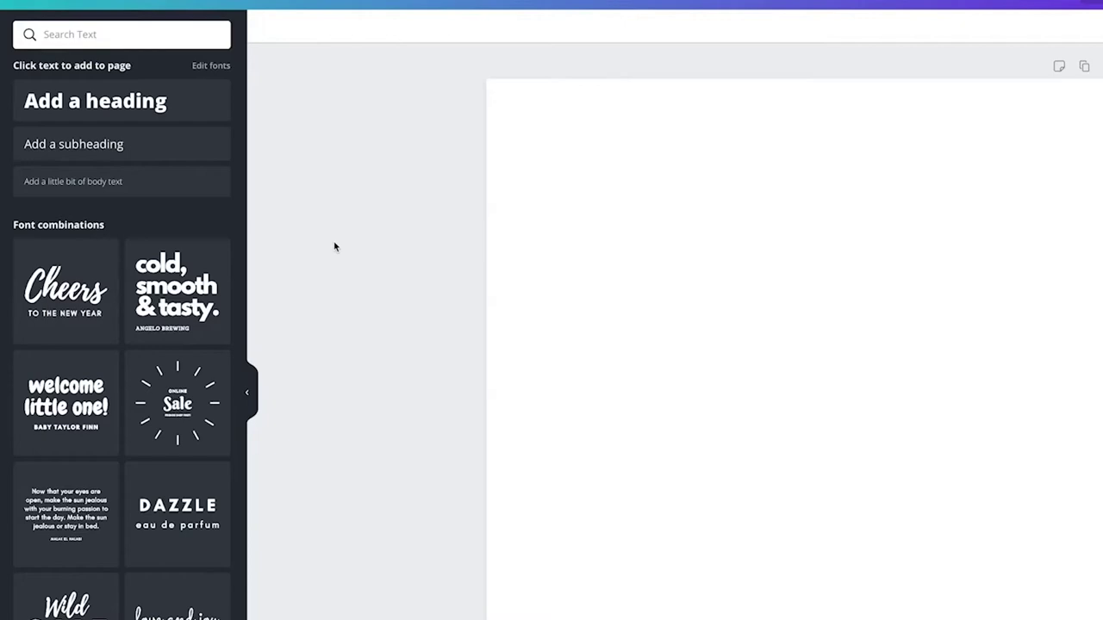
{"action": "left_click", "coordinate": [95, 144]}
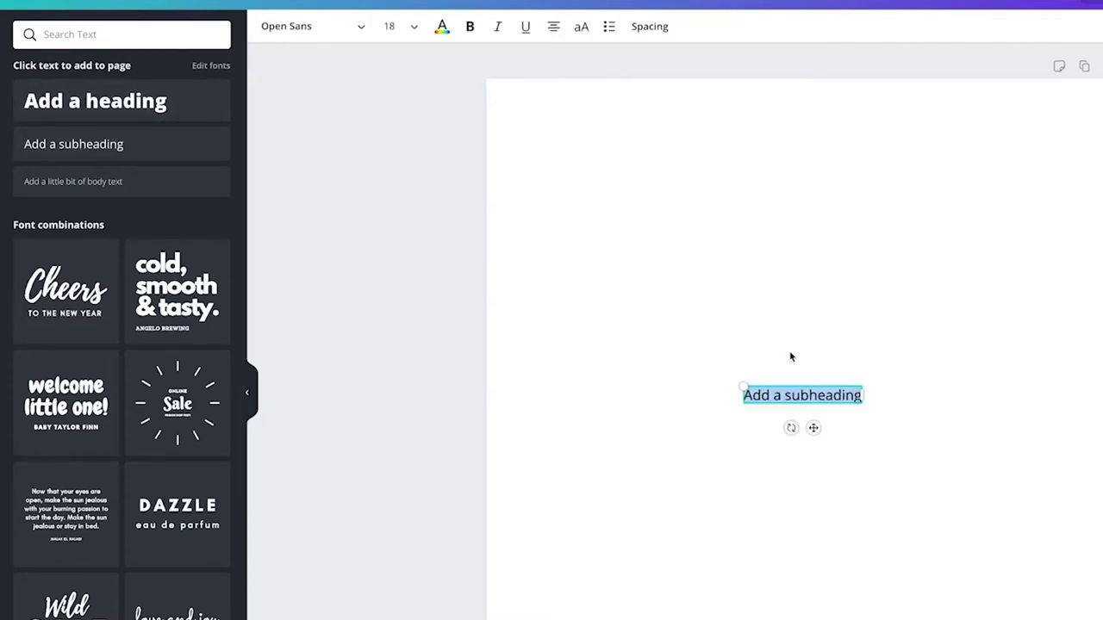
{"action": "left_click", "coordinate": [412, 26]}
{"action": "left_click", "coordinate": [422, 314]}
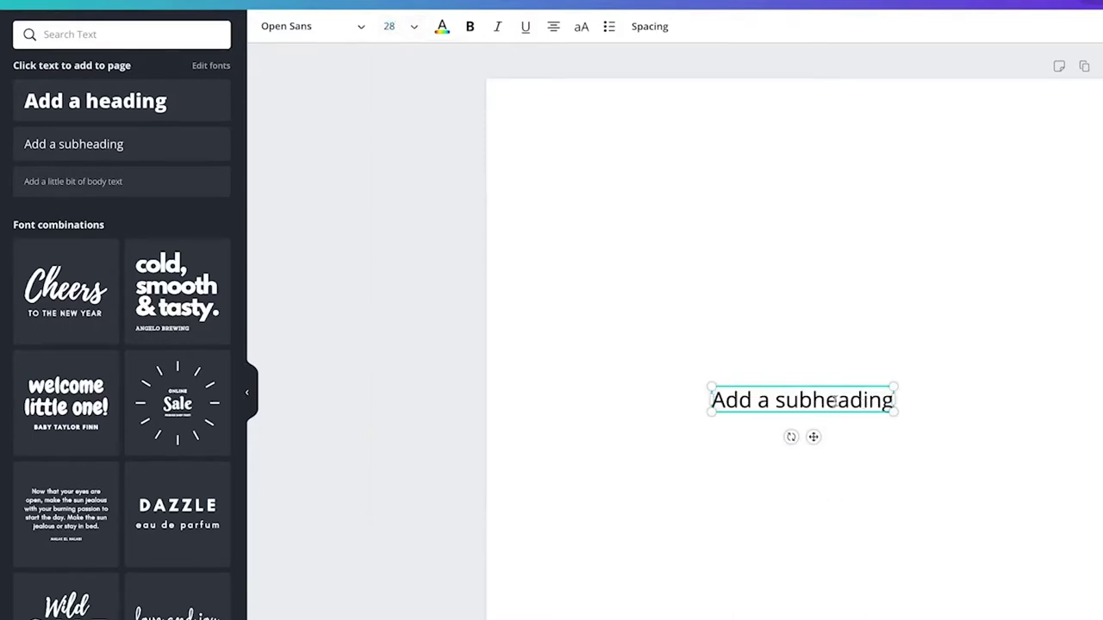
{"action": "left_click", "coordinate": [390, 25]}
{"action": "left_click", "coordinate": [436, 322]}
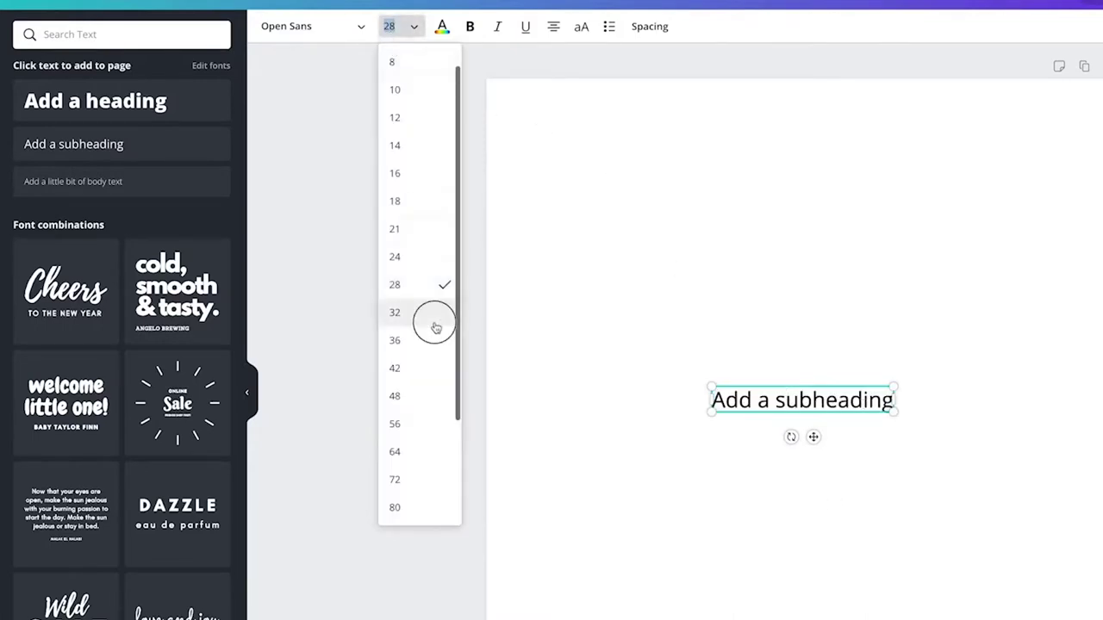
{"action": "left_click_drag", "start_coordinate": [900, 402], "coordinate": [879, 317]}
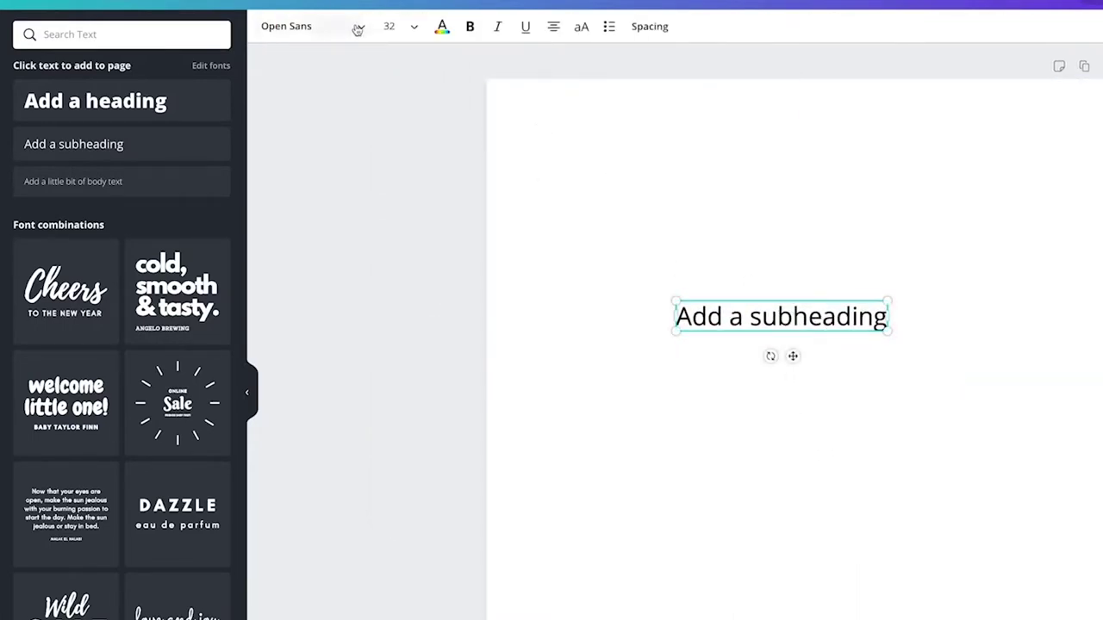
Step: Settle the subheading at size 64 on one line, after trying 80 and 72, and centre it
{"action": "left_click", "coordinate": [310, 26]}
{"action": "left_click", "coordinate": [389, 26]}
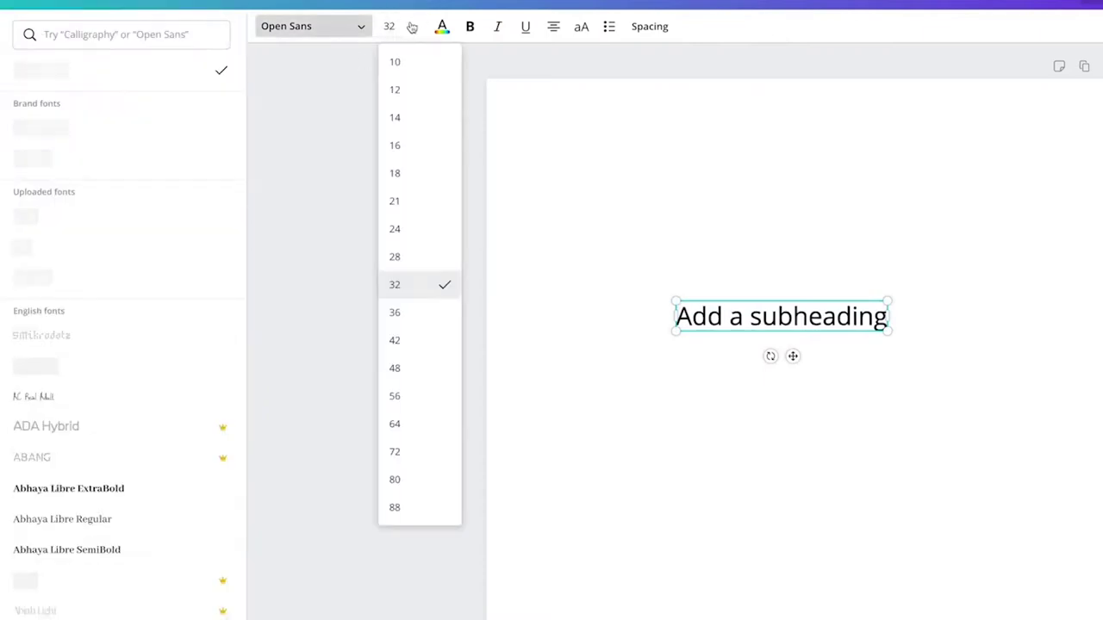
{"action": "left_click", "coordinate": [421, 481]}
{"action": "left_click", "coordinate": [395, 26]}
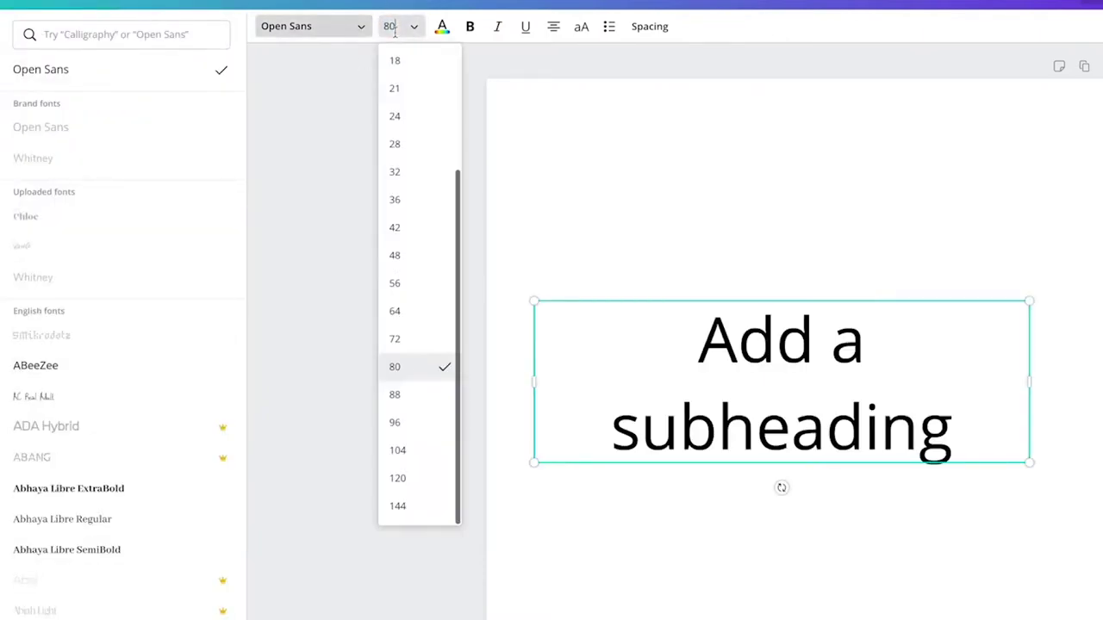
{"action": "left_click", "coordinate": [403, 337]}
{"action": "left_click", "coordinate": [394, 20]}
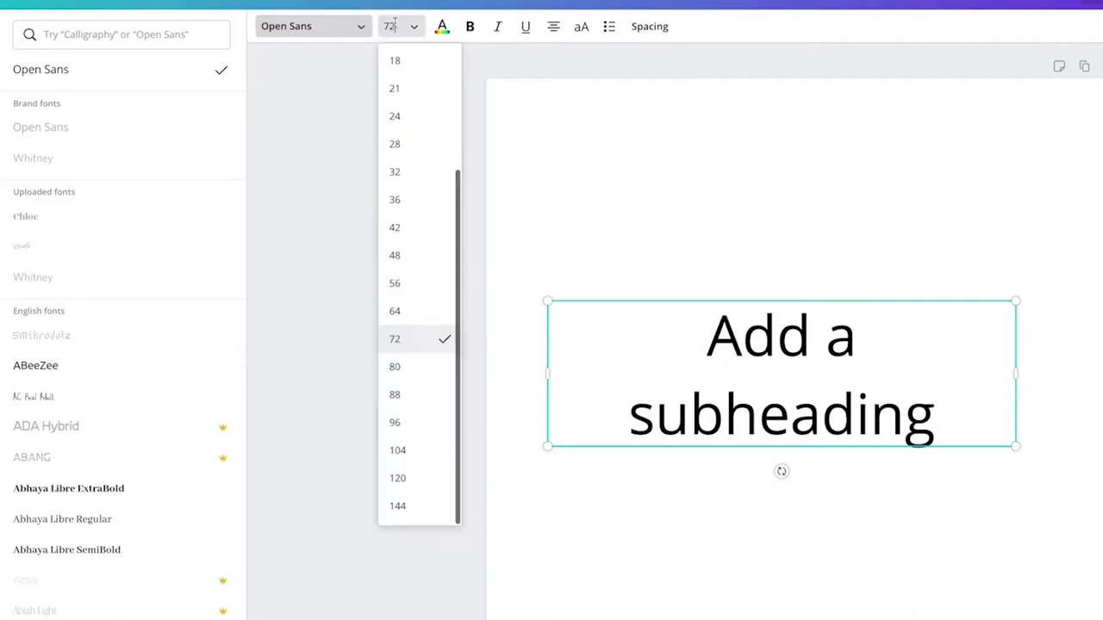
{"action": "left_click", "coordinate": [407, 320]}
{"action": "left_click_drag", "start_coordinate": [896, 335], "coordinate": [916, 377]}
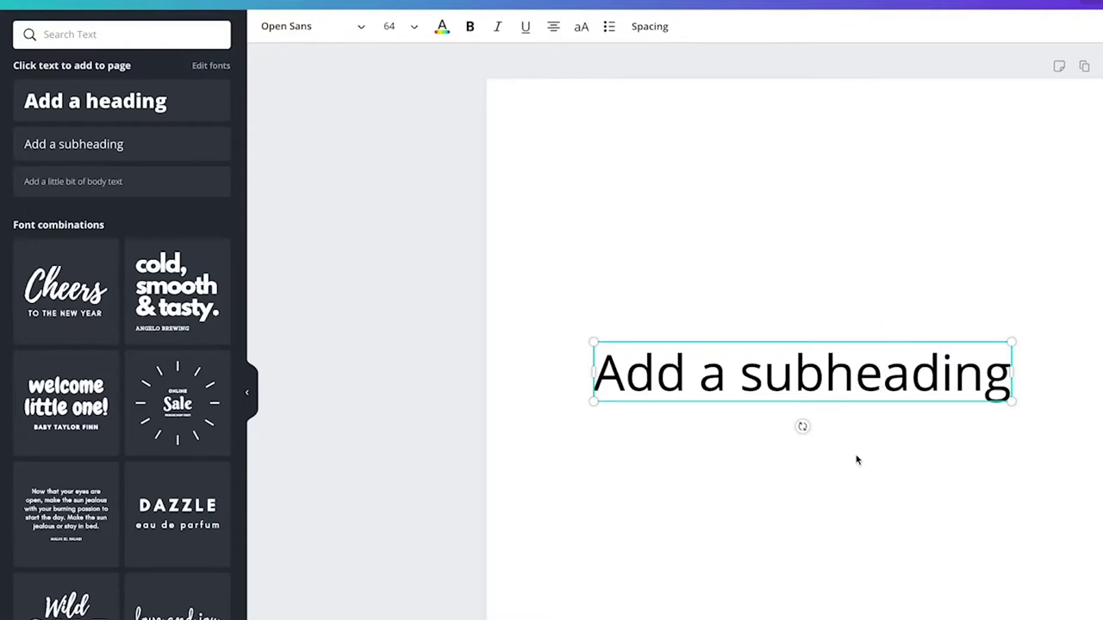
Step: Widen and recentre the subheading box, then replace its text with 'Glacial Indifference'
{"action": "double_click", "coordinate": [856, 394]}
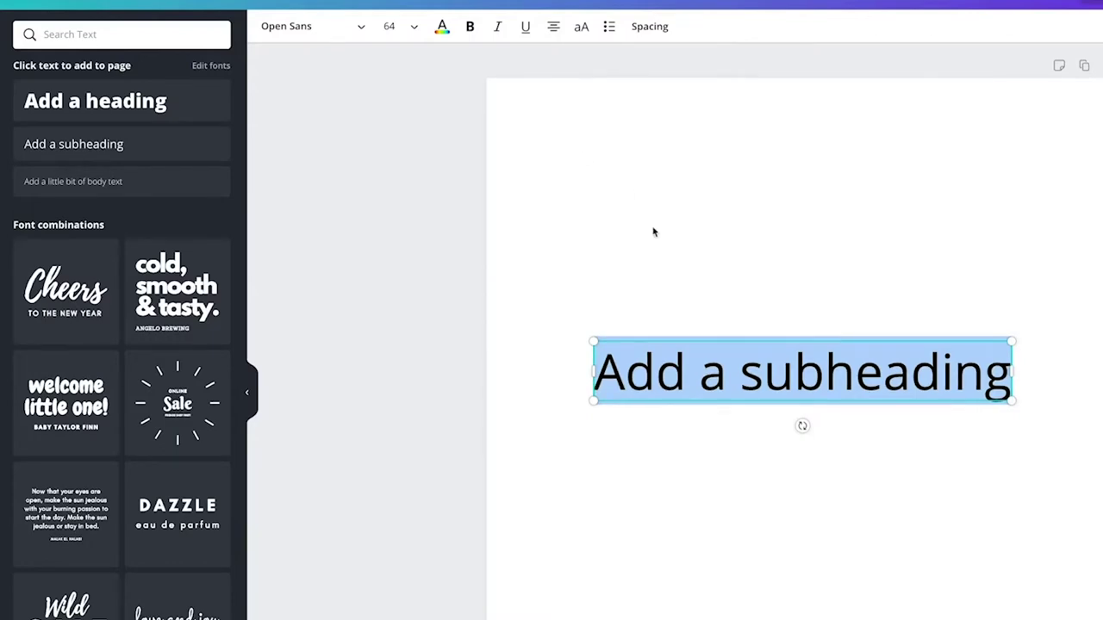
{"action": "left_click_drag", "start_coordinate": [1017, 376], "coordinate": [1086, 371]}
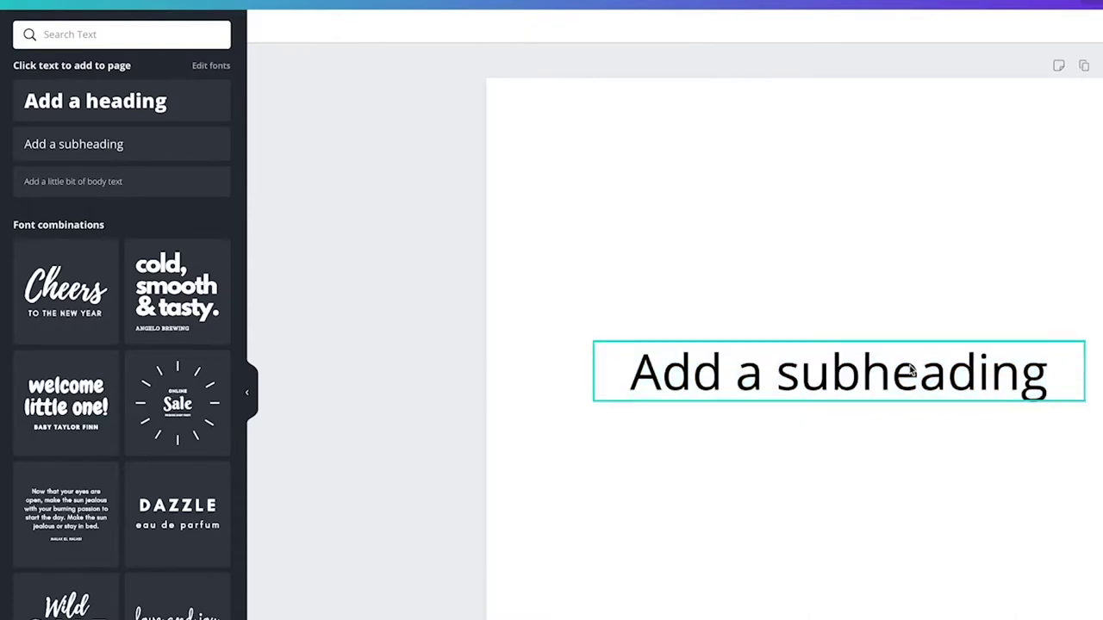
{"action": "left_click_drag", "start_coordinate": [907, 381], "coordinate": [874, 382]}
{"action": "double_click", "coordinate": [875, 380]}
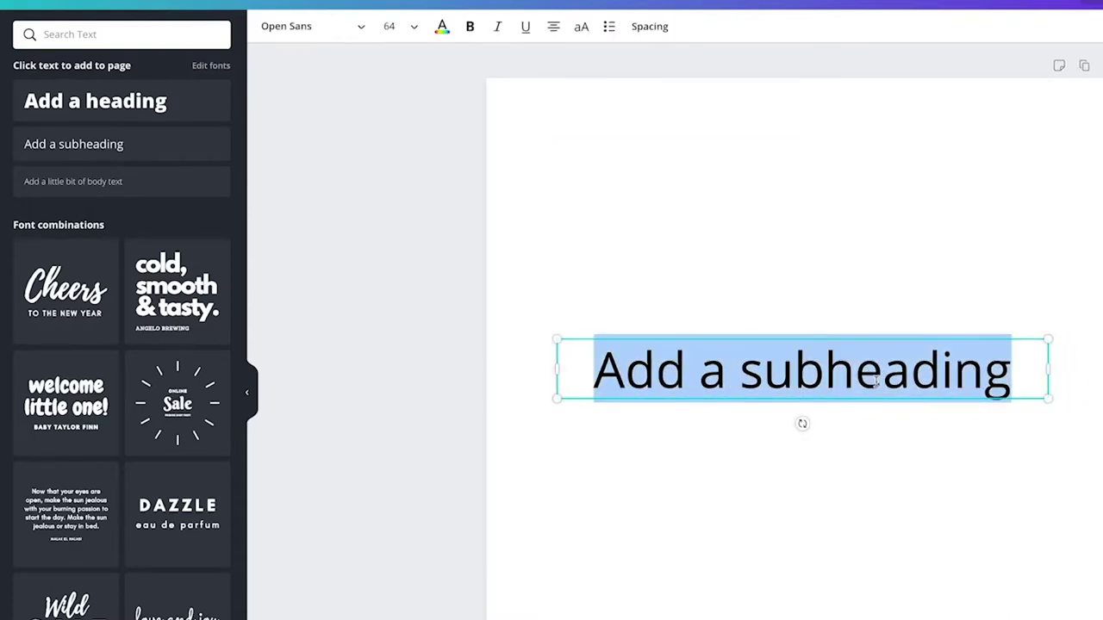
{"action": "type", "text": "Glaci"}
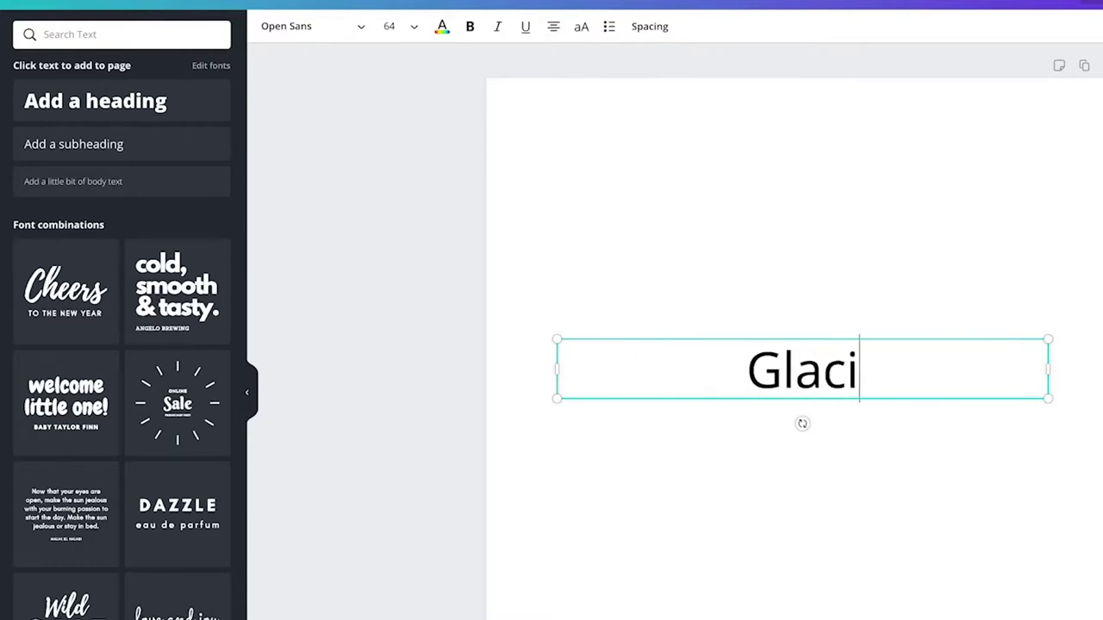
{"action": "type", "text": "al Indifference"}
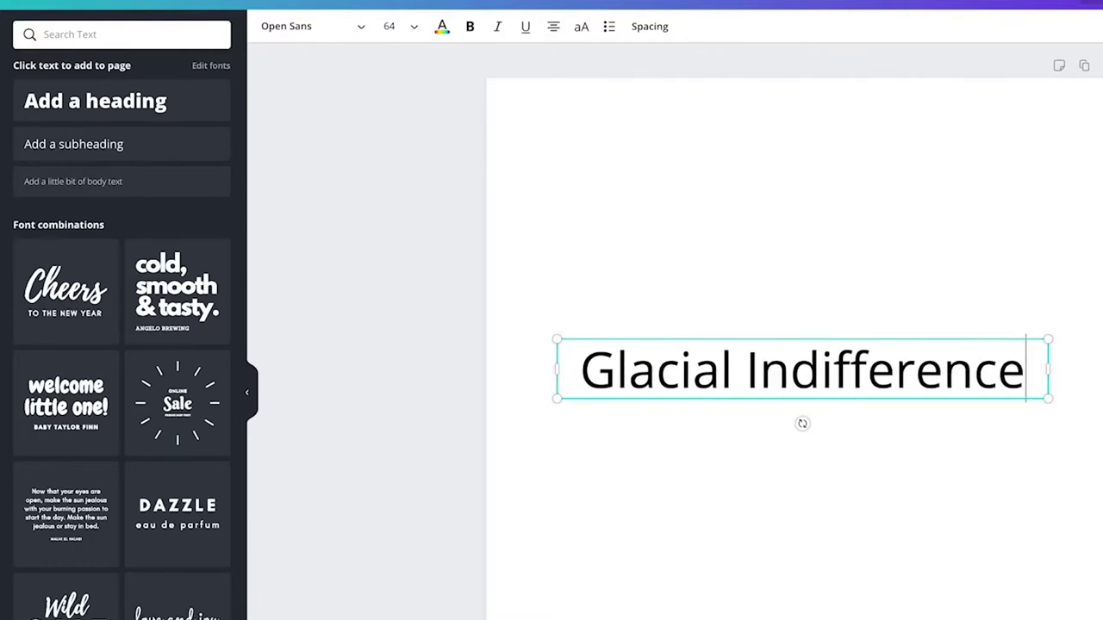
{"action": "key", "text": "ctrl+a"}
{"action": "left_click", "coordinate": [308, 33]}
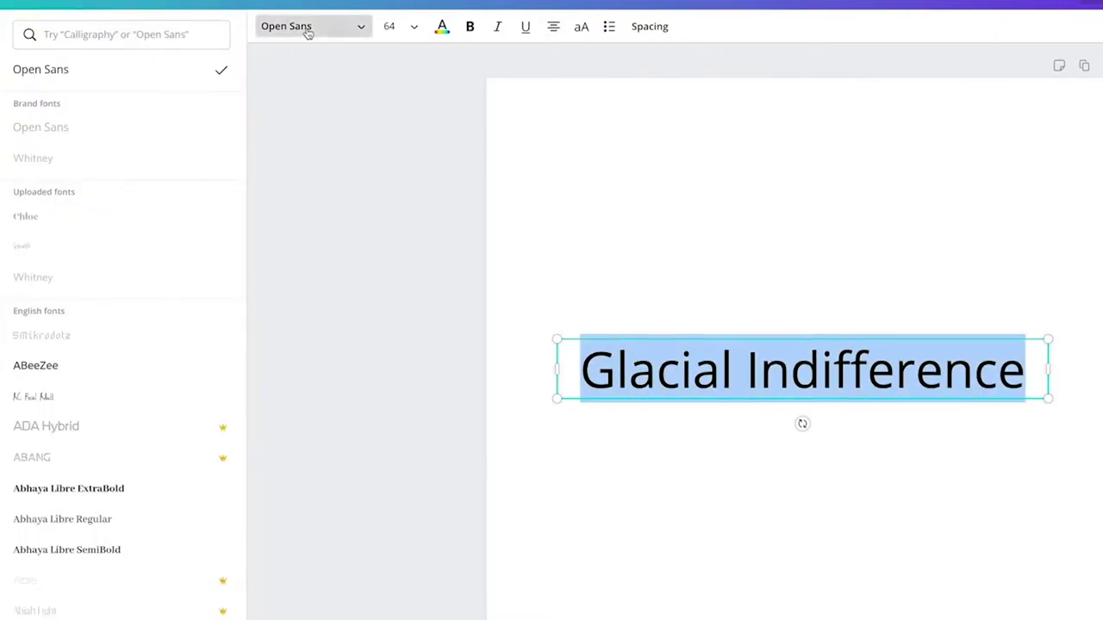
Step: Apply the Glacial Indifference font by searching 'glacia' in the font list
{"action": "left_click", "coordinate": [148, 35]}
{"action": "type", "text": "gla"}
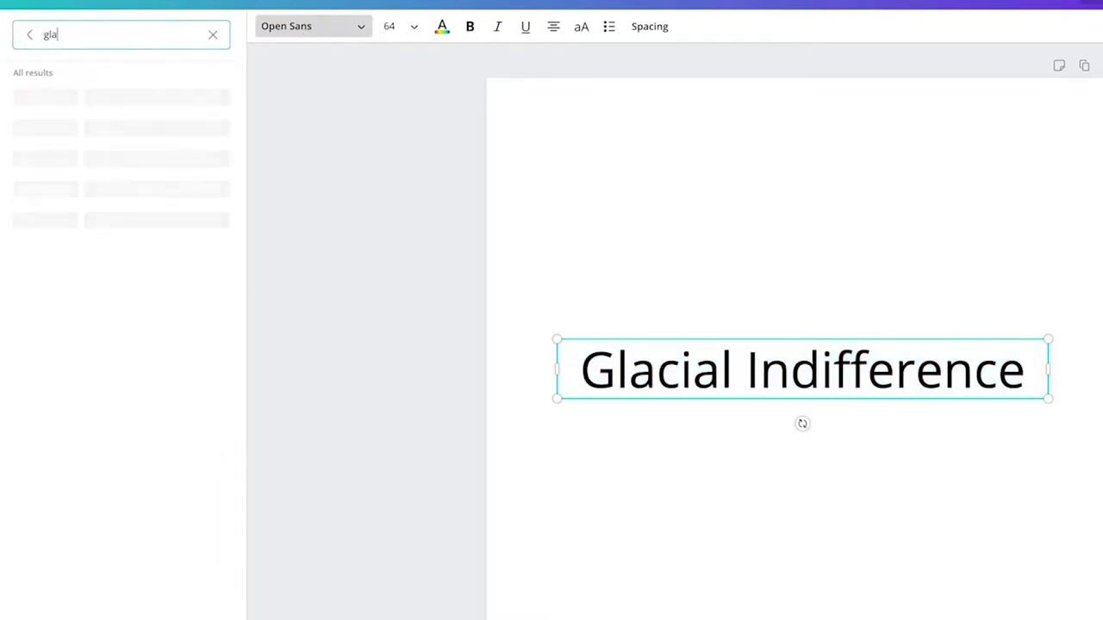
{"action": "type", "text": "cia"}
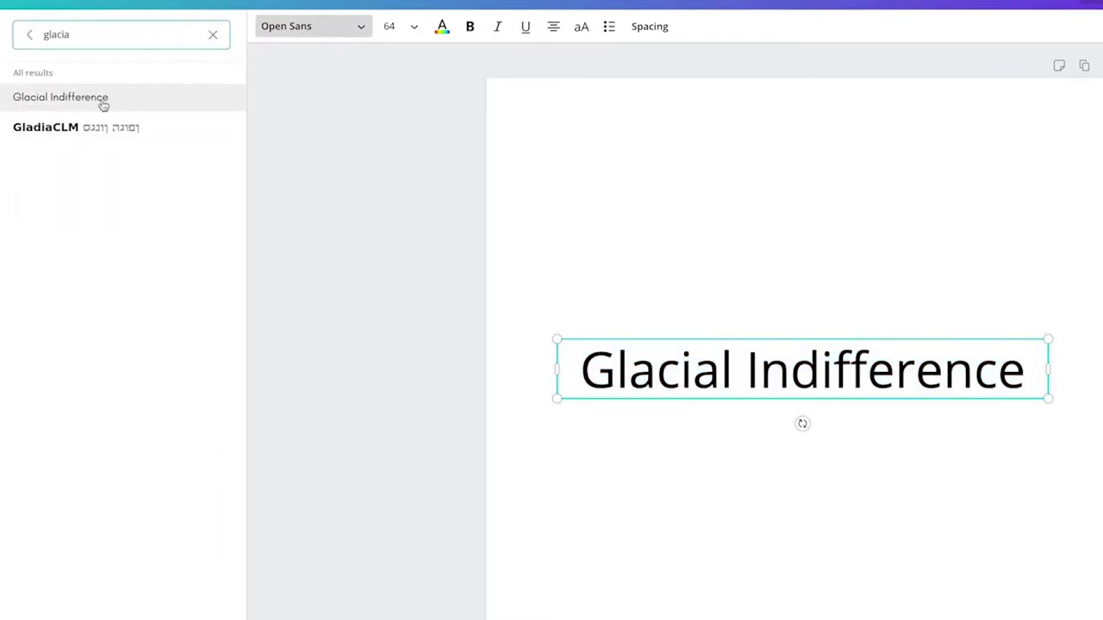
{"action": "left_click", "coordinate": [101, 100]}
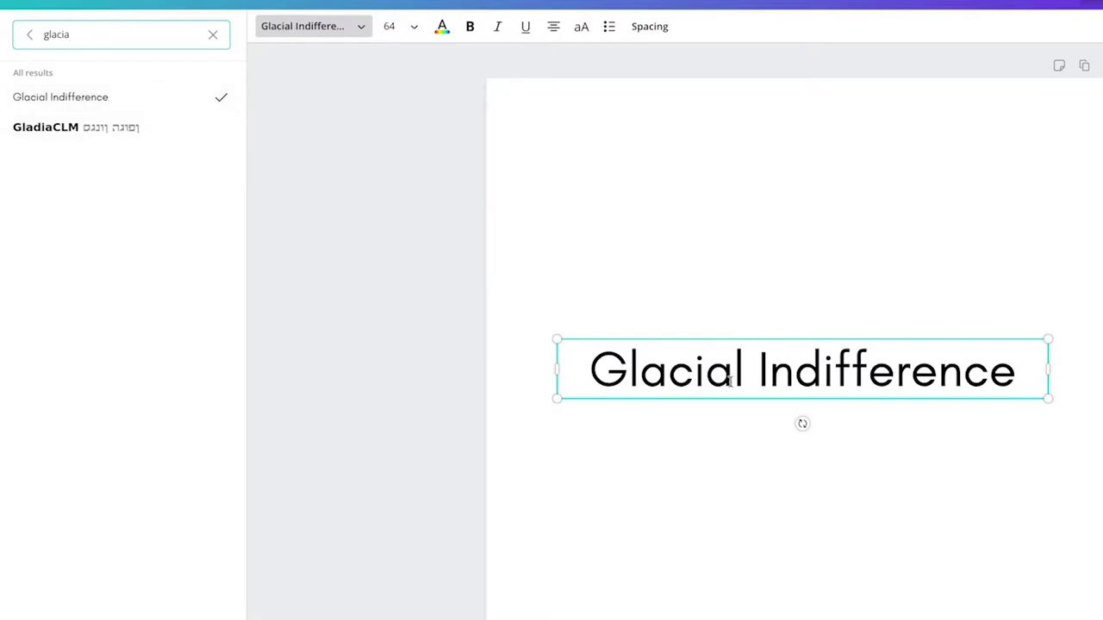
Step: Make the heading uppercase and bold, widening the box so it fits one centred line
{"action": "double_click", "coordinate": [830, 373]}
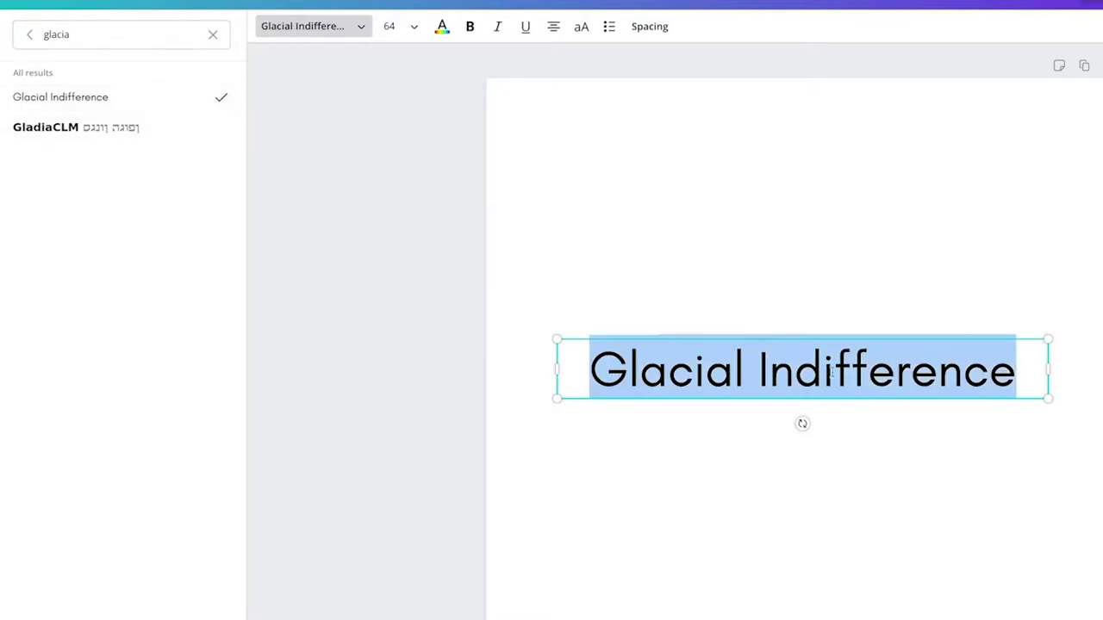
{"action": "left_click", "coordinate": [582, 27]}
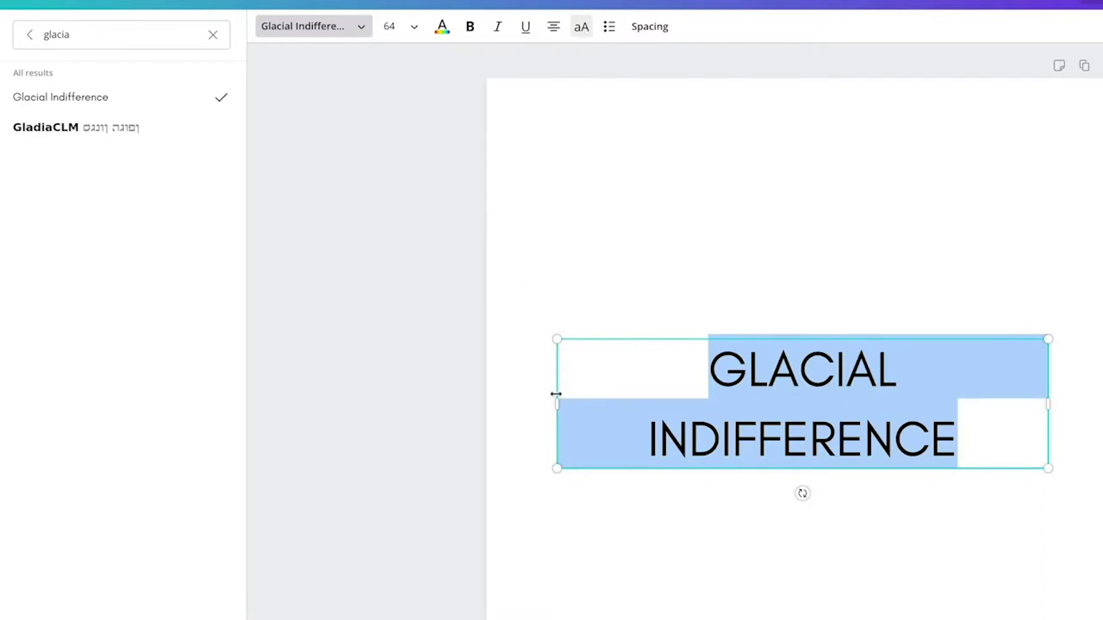
{"action": "left_click_drag", "start_coordinate": [557, 406], "coordinate": [486, 405]}
{"action": "left_click", "coordinate": [718, 443]}
{"action": "left_click_drag", "start_coordinate": [711, 370], "coordinate": [747, 365]}
{"action": "key", "text": "ctrl+a"}
{"action": "left_click", "coordinate": [472, 30]}
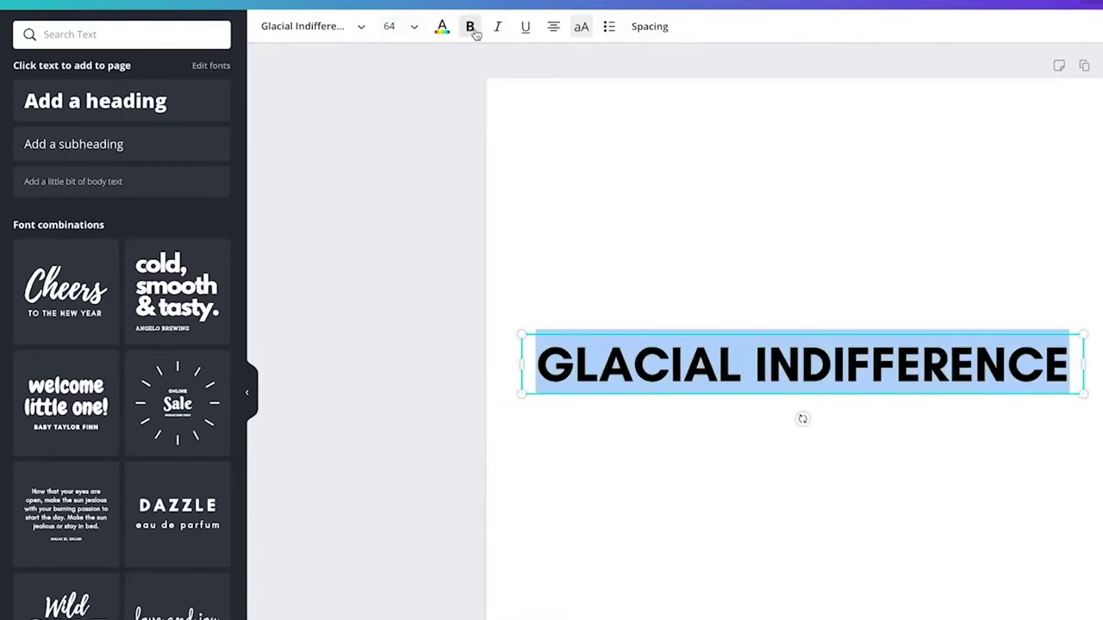
Step: Set the heading's letter spacing to 100 and line height to 1.36
{"action": "left_click", "coordinate": [671, 31]}
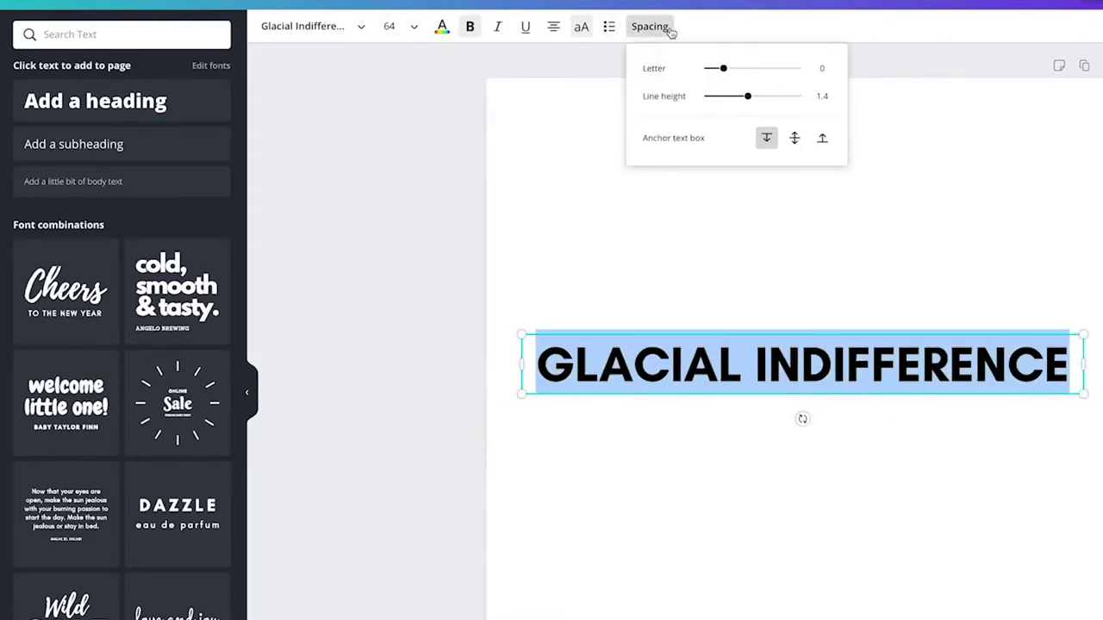
{"action": "left_click_drag", "start_coordinate": [725, 71], "coordinate": [732, 73]}
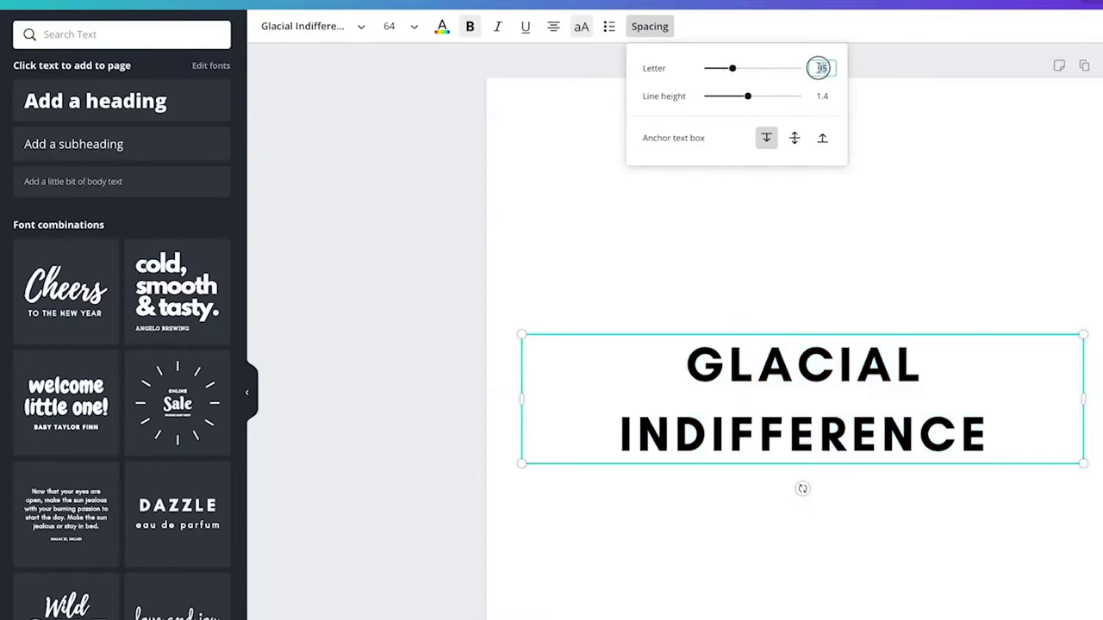
{"action": "left_click", "coordinate": [822, 68]}
{"action": "type", "text": "100"}
{"action": "key", "text": "Return"}
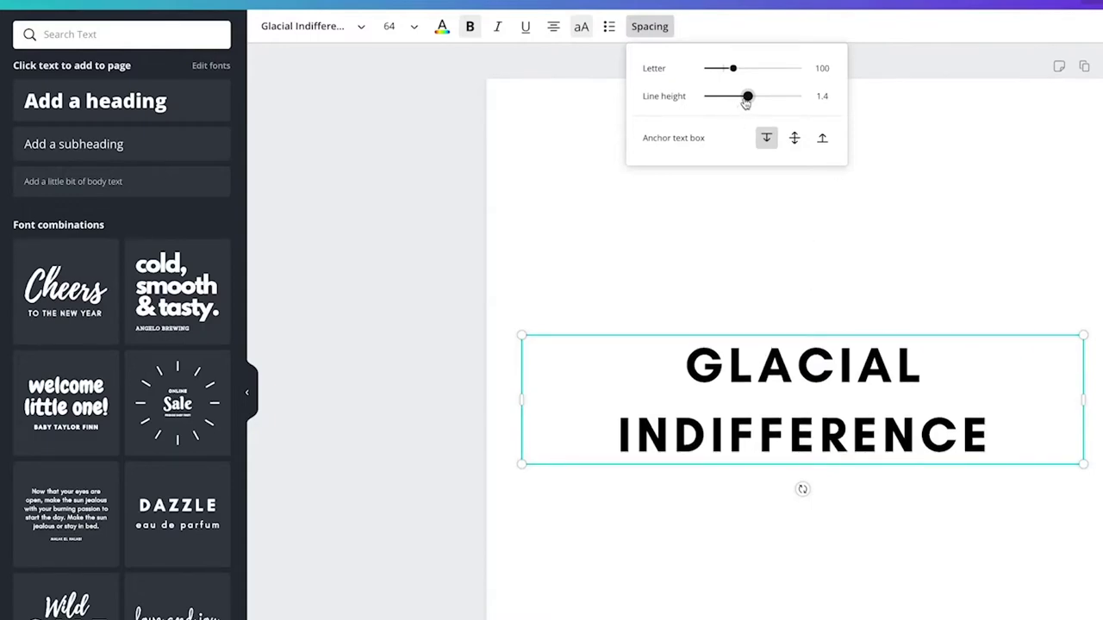
{"action": "mouse_move", "coordinate": [746, 101]}
{"action": "left_mouse_down"}
{"action": "mouse_move", "coordinate": [731, 98]}
{"action": "mouse_move", "coordinate": [746, 100]}
{"action": "left_mouse_up"}
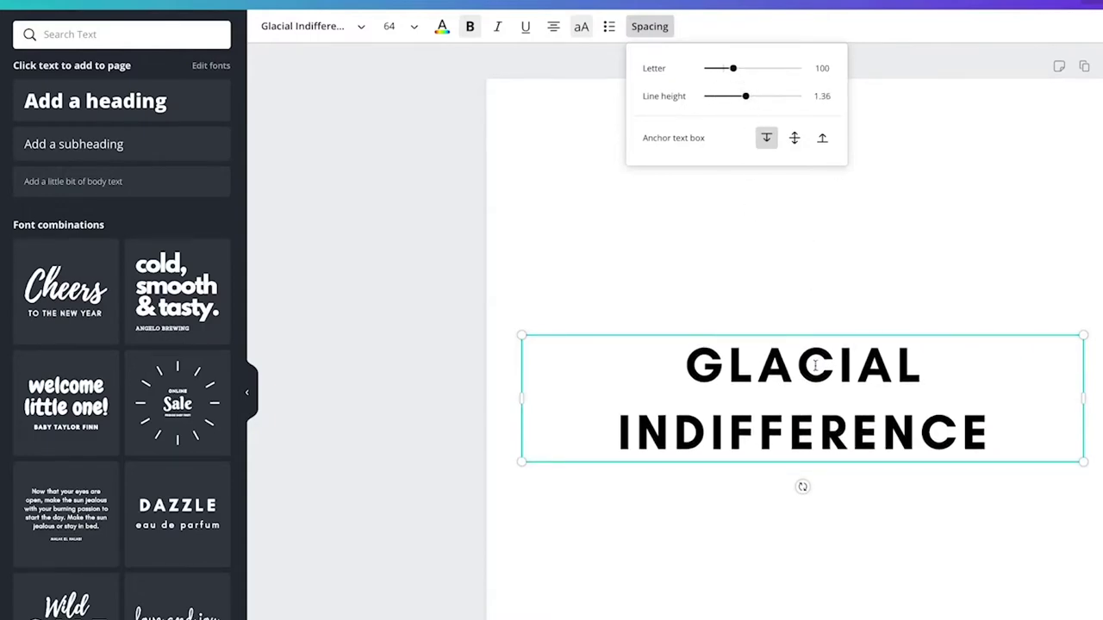
{"action": "left_click", "coordinate": [815, 366]}
Step: Remove bold from the whole heading, then bold only the word GLACIAL
{"action": "left_click", "coordinate": [472, 27]}
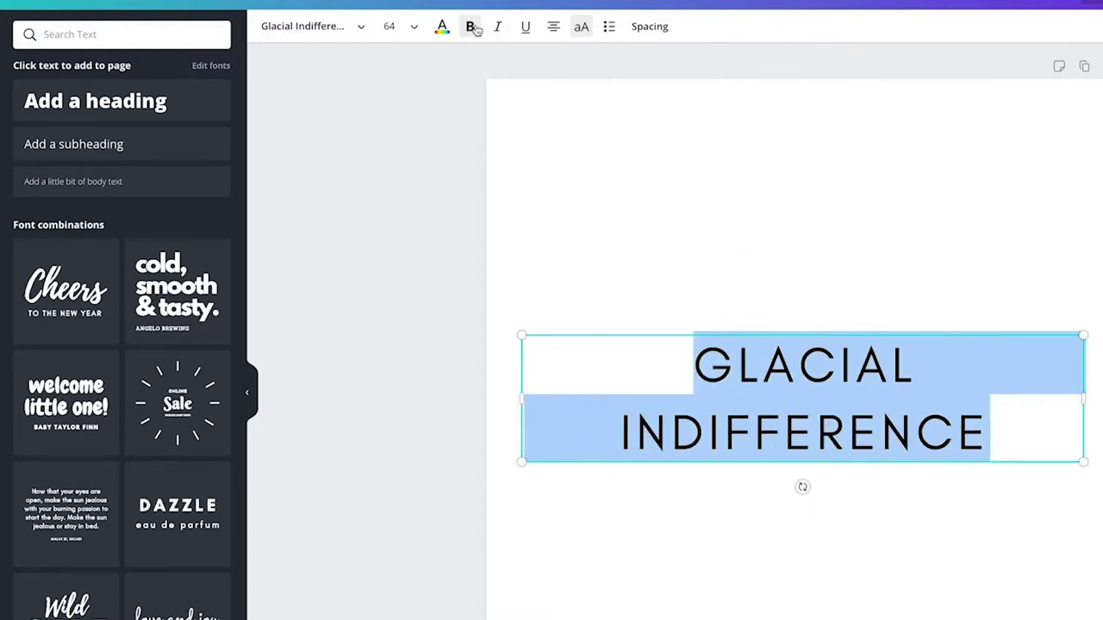
{"action": "double_click", "coordinate": [784, 366]}
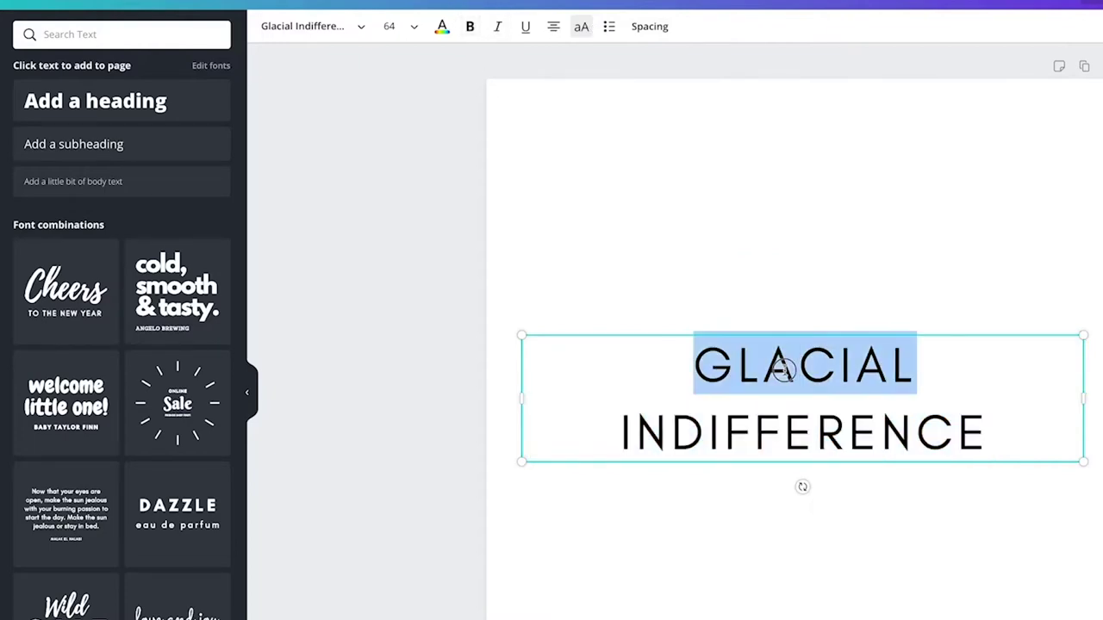
{"action": "key", "text": "ctrl+b"}
{"action": "left_click", "coordinate": [817, 431]}
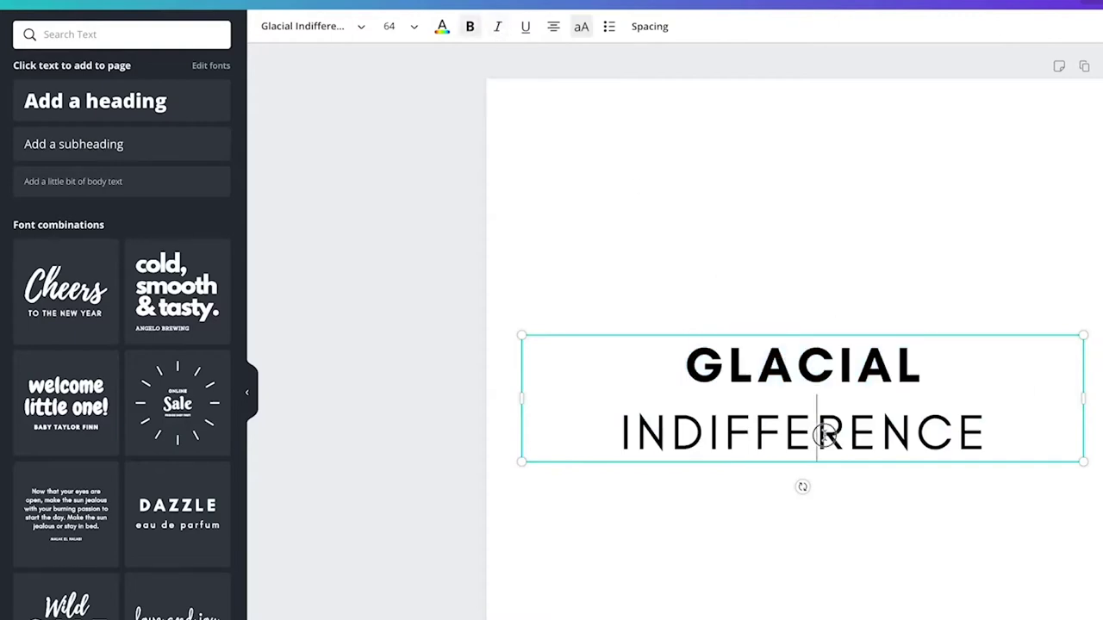
{"action": "key", "text": "ctrl+a"}
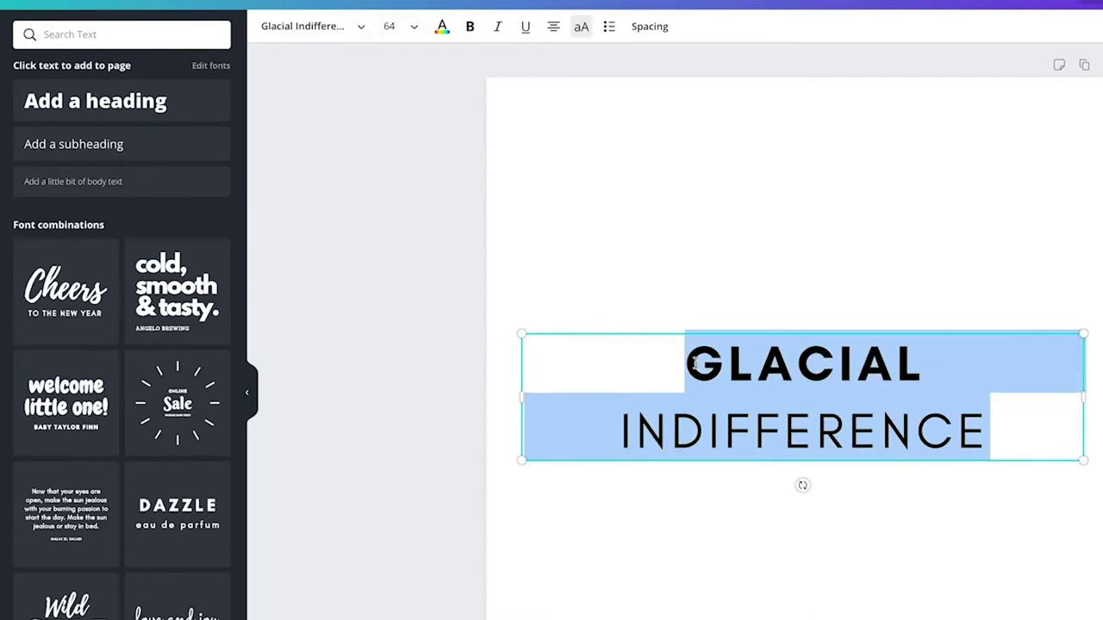
Step: Retype the text as OPEN SANS and set it in the Open Sans font
{"action": "type", "text": "OPEN SANS"}
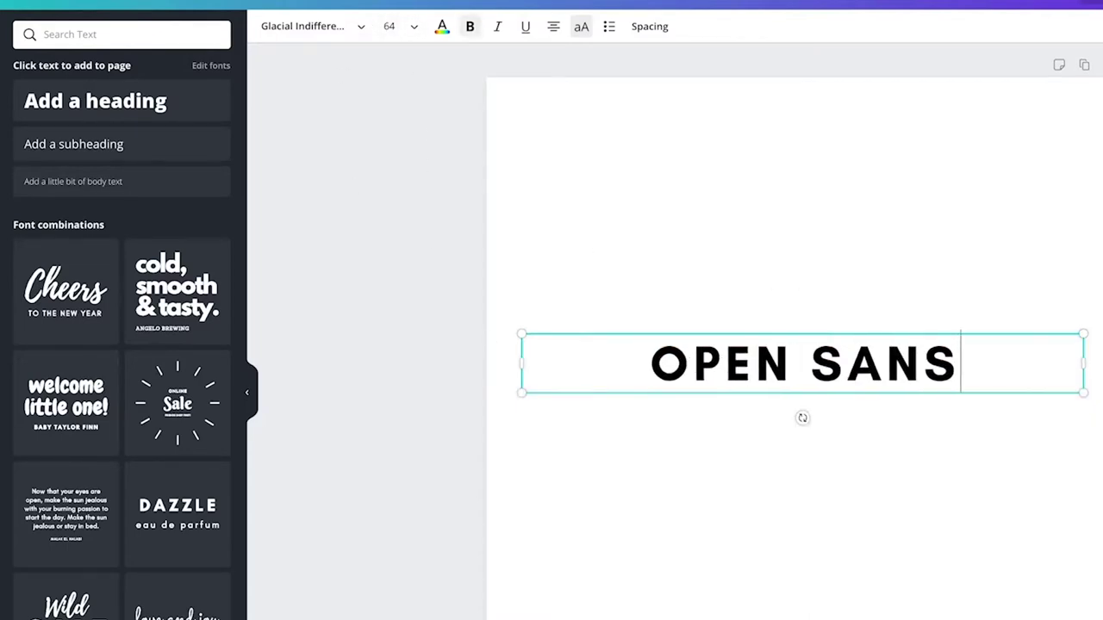
{"action": "key", "text": "ctrl+a"}
{"action": "left_click", "coordinate": [258, 27]}
{"action": "left_click", "coordinate": [152, 34]}
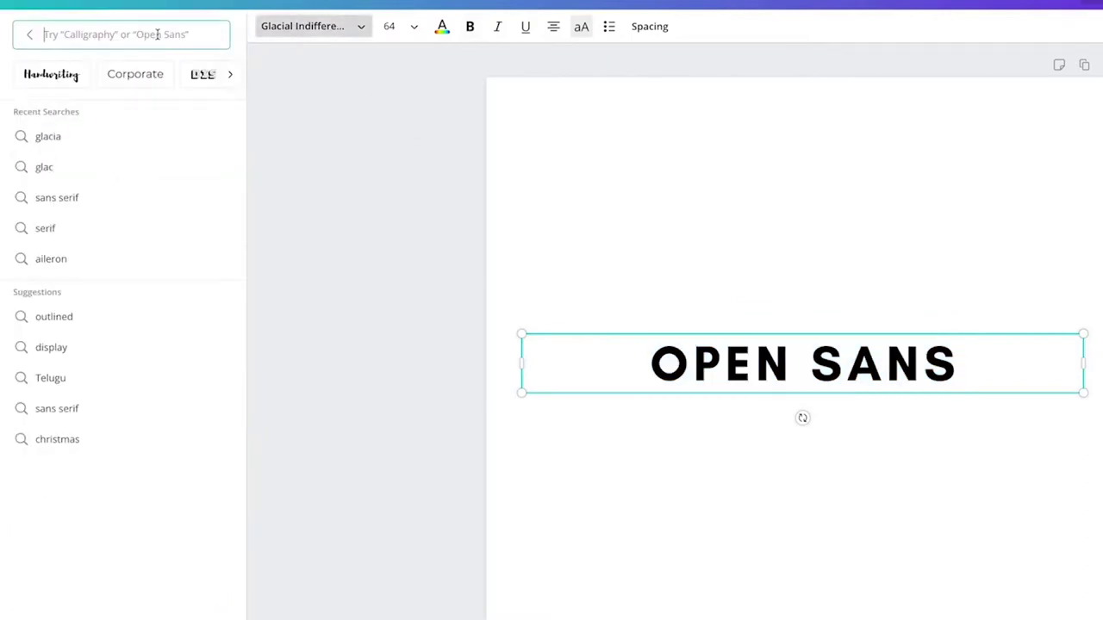
{"action": "type", "text": "OPEN"}
{"action": "left_click", "coordinate": [40, 97]}
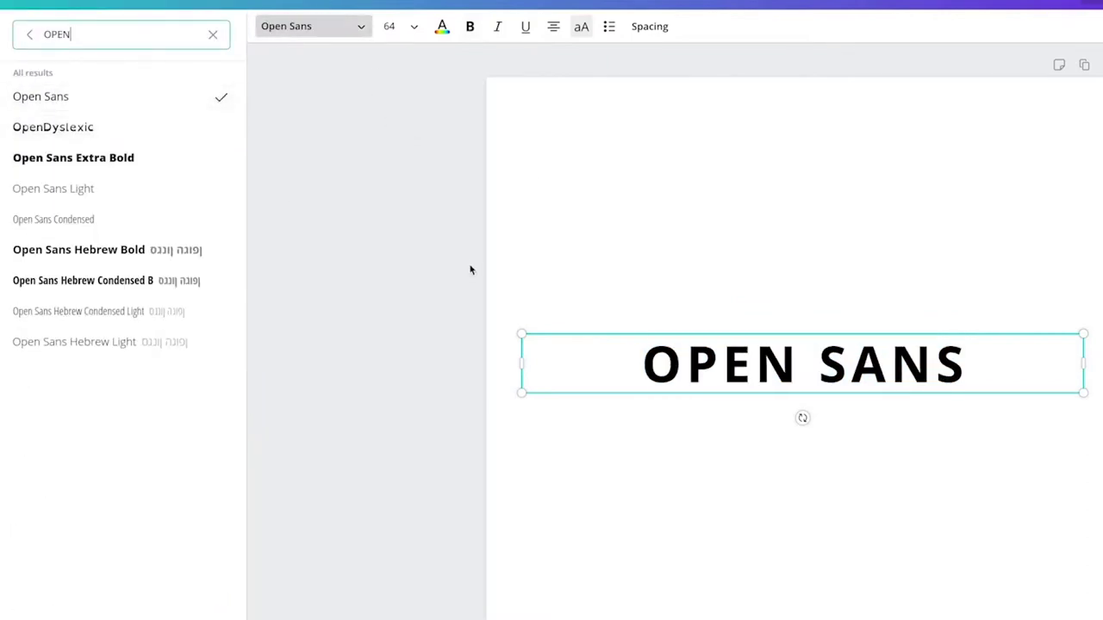
Step: Fix the final S of SANS and remove bold from the OPEN SANS text
{"action": "left_click", "coordinate": [855, 379]}
{"action": "left_click", "coordinate": [1020, 375]}
{"action": "key", "text": "BackSpace"}
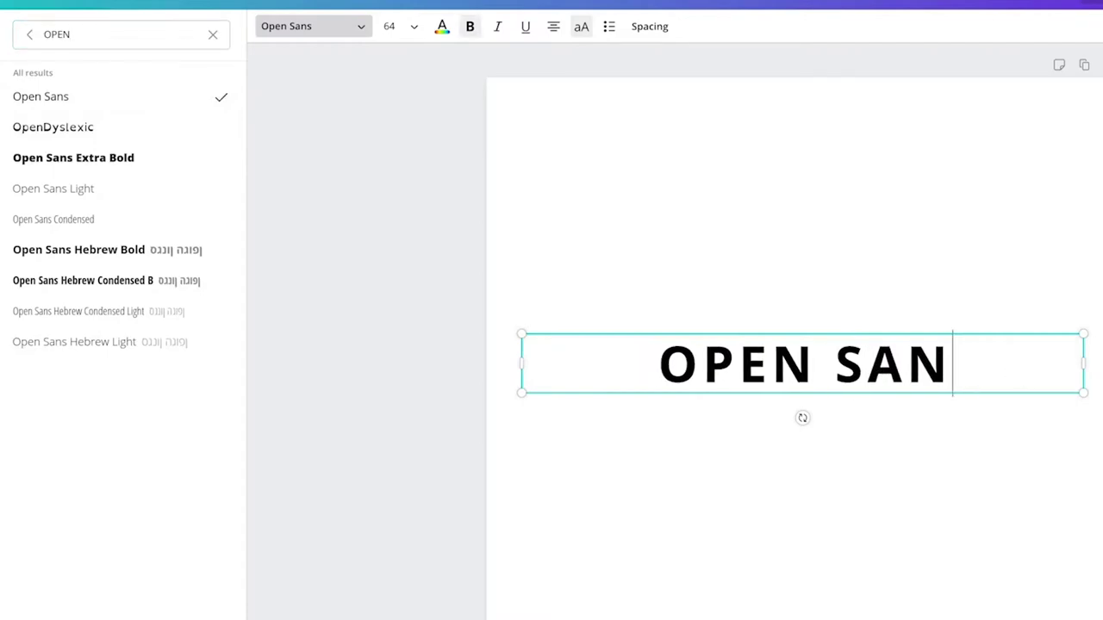
{"action": "type", "text": "S"}
{"action": "key", "text": "ctrl+a"}
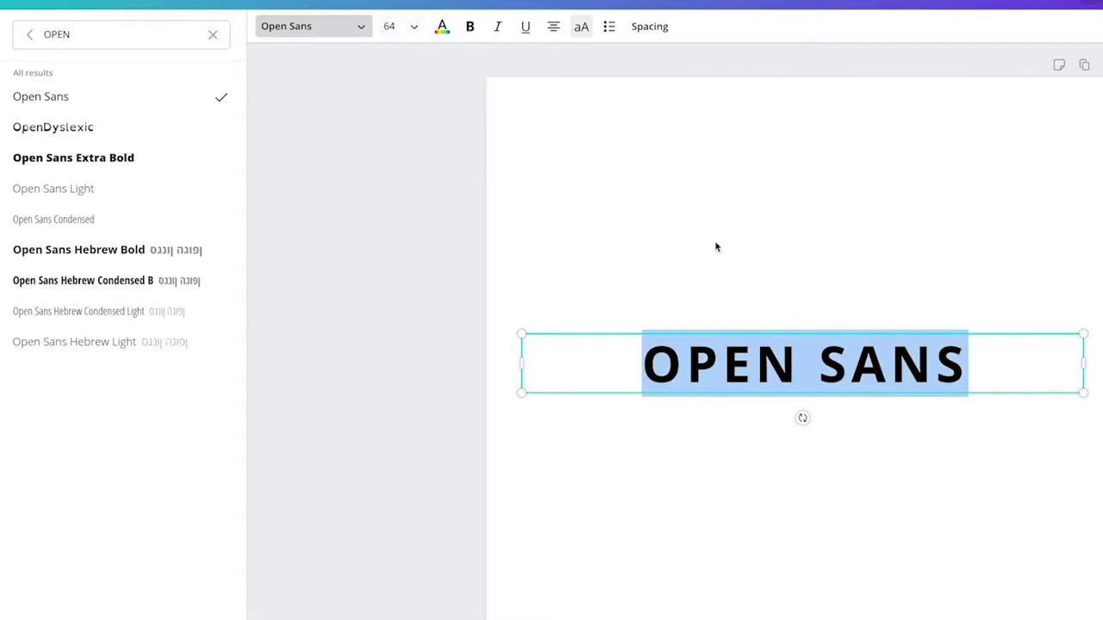
{"action": "key", "text": "ctrl+b"}
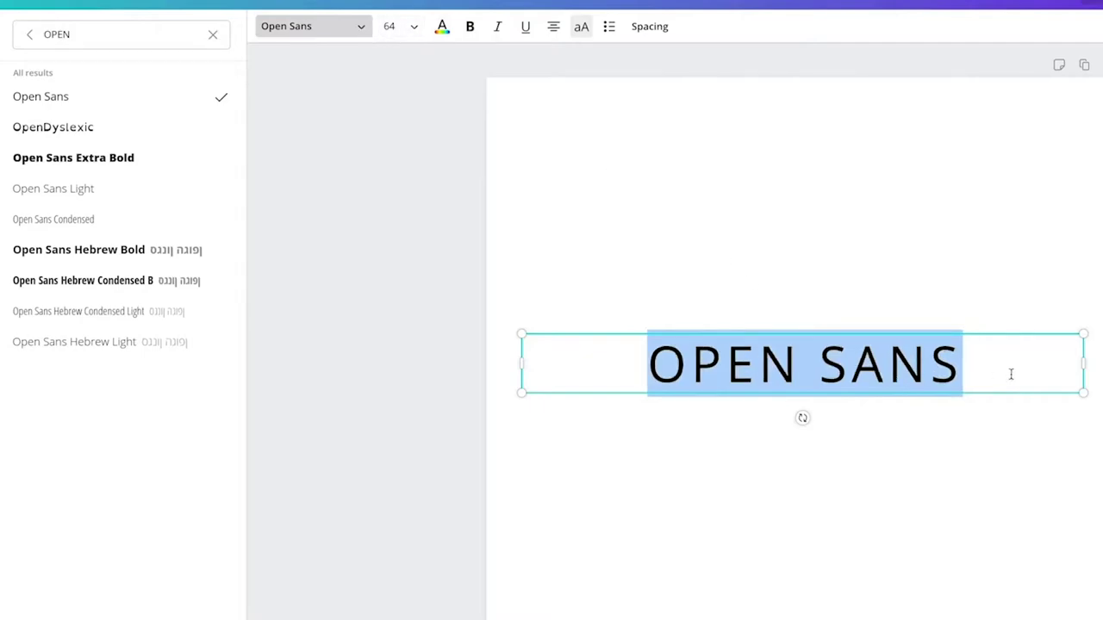
Step: Clear the box, turn off automatic uppercase, and type bold lowercase 'open sans'
{"action": "type", "text": "OPE"}
{"action": "key", "text": "BackSpace"}
{"action": "key", "text": "BackSpace"}
{"action": "key", "text": "BackSpace"}
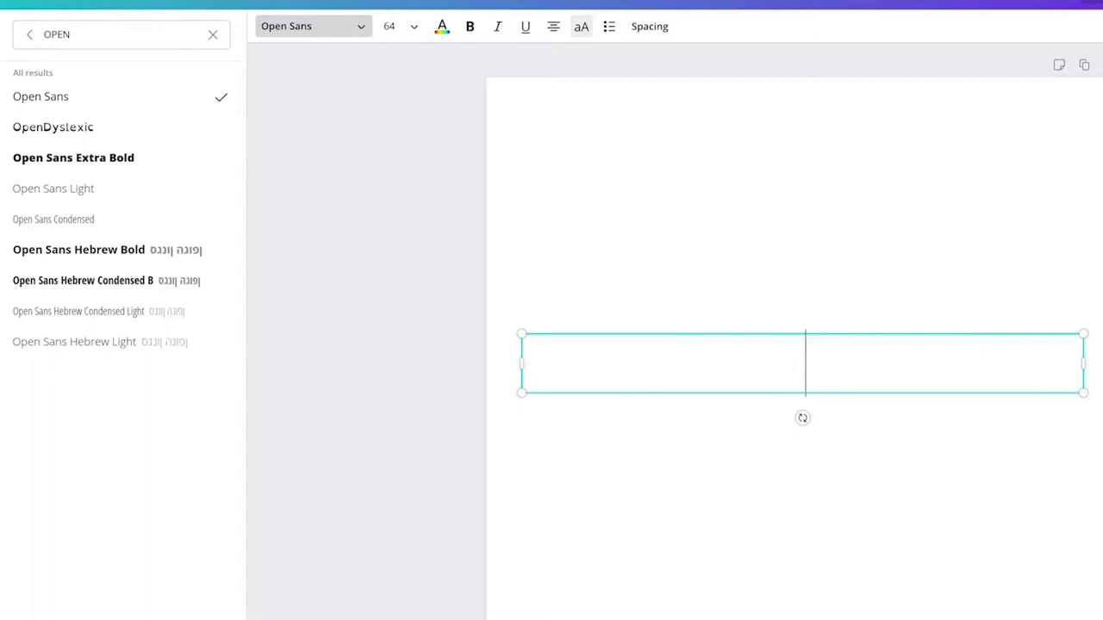
{"action": "left_click", "coordinate": [581, 26]}
{"action": "type", "text": "OPEN"}
{"action": "key", "text": "BackSpace"}
{"action": "key", "text": "BackSpace"}
{"action": "key", "text": "BackSpace"}
{"action": "key", "text": "BackSpace"}
{"action": "type", "text": "op"}
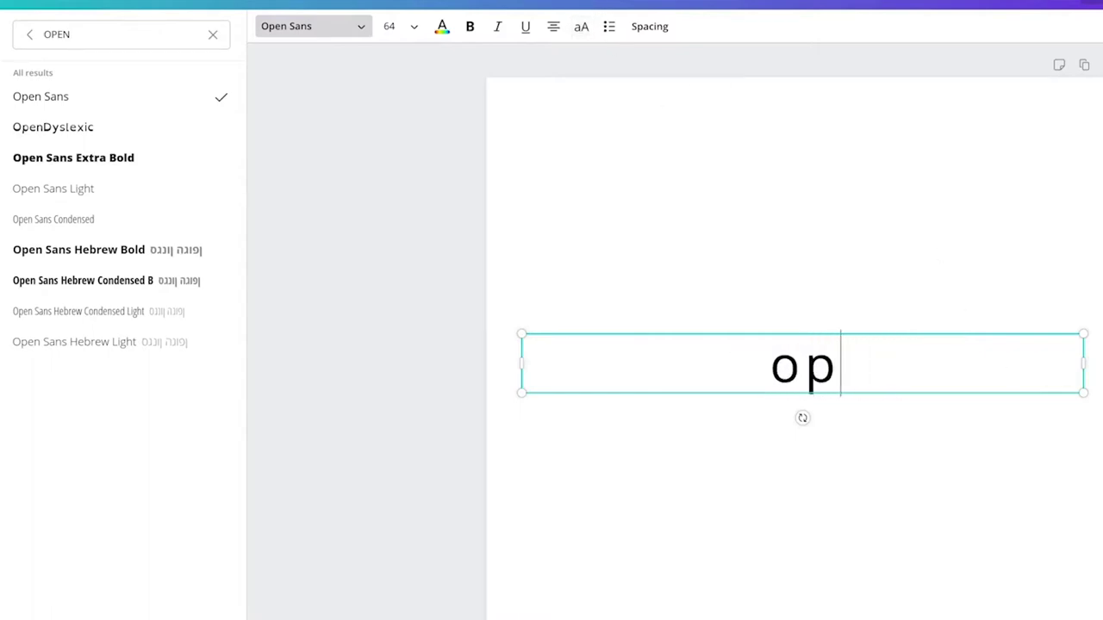
{"action": "type", "text": "en sans"}
{"action": "key", "text": "ctrl+a"}
{"action": "key", "text": "ctrl+b"}
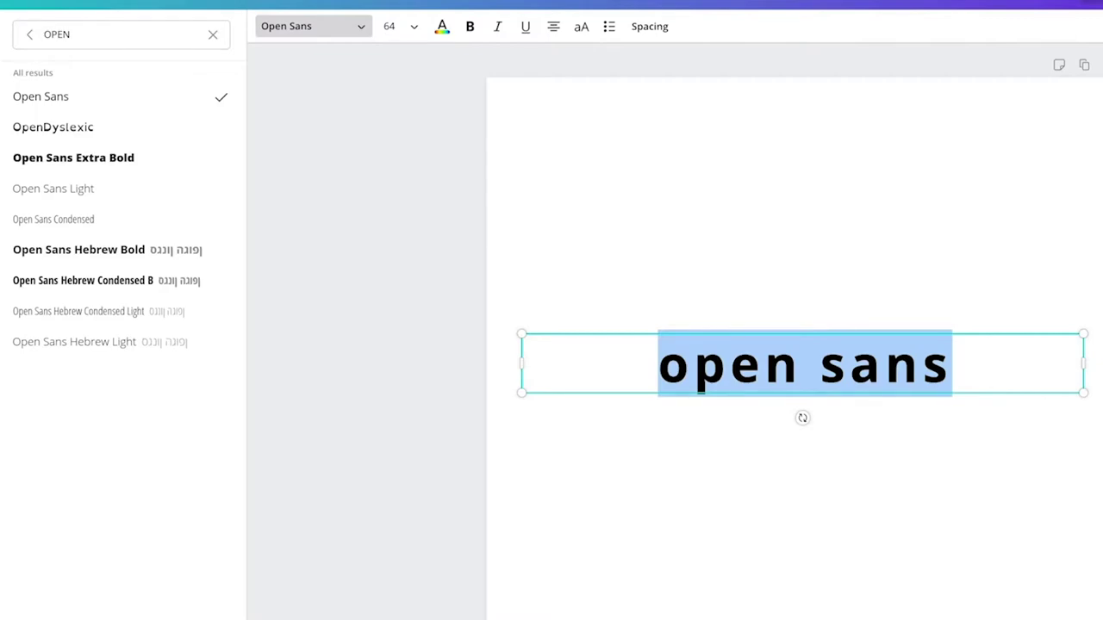
Step: Retype the text as MONTSERRAT and start a font search for 'MONT'
{"action": "type", "text": "MONST"}
{"action": "key", "text": "BackSpace"}
{"action": "key", "text": "BackSpace"}
{"action": "type", "text": "TSE"}
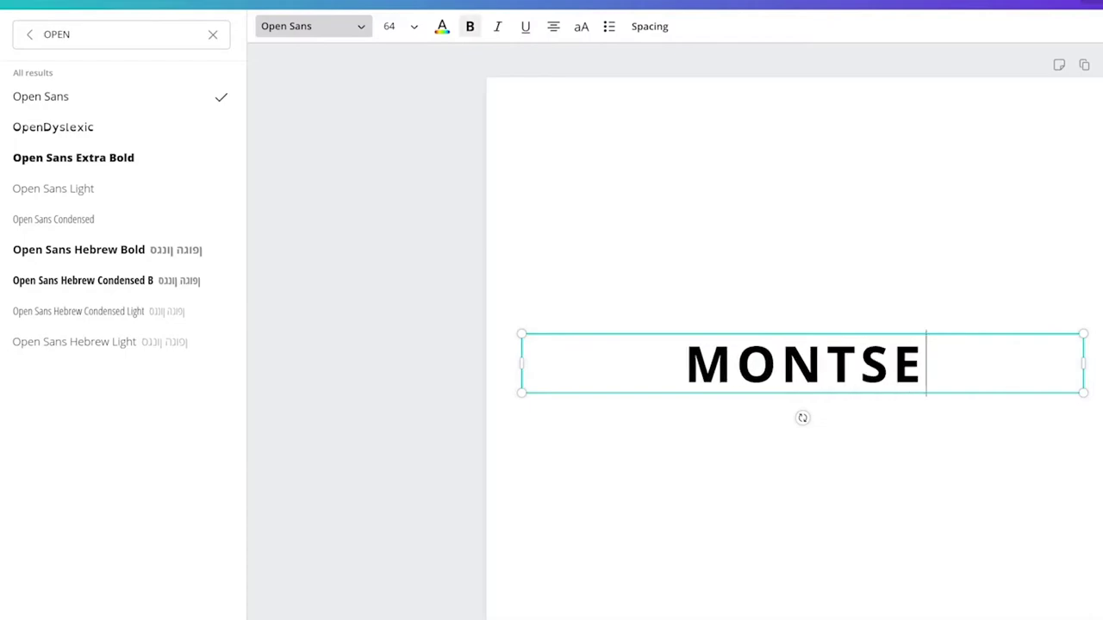
{"action": "type", "text": "RRAT"}
{"action": "key", "text": "ctrl+a"}
{"action": "left_click", "coordinate": [364, 38]}
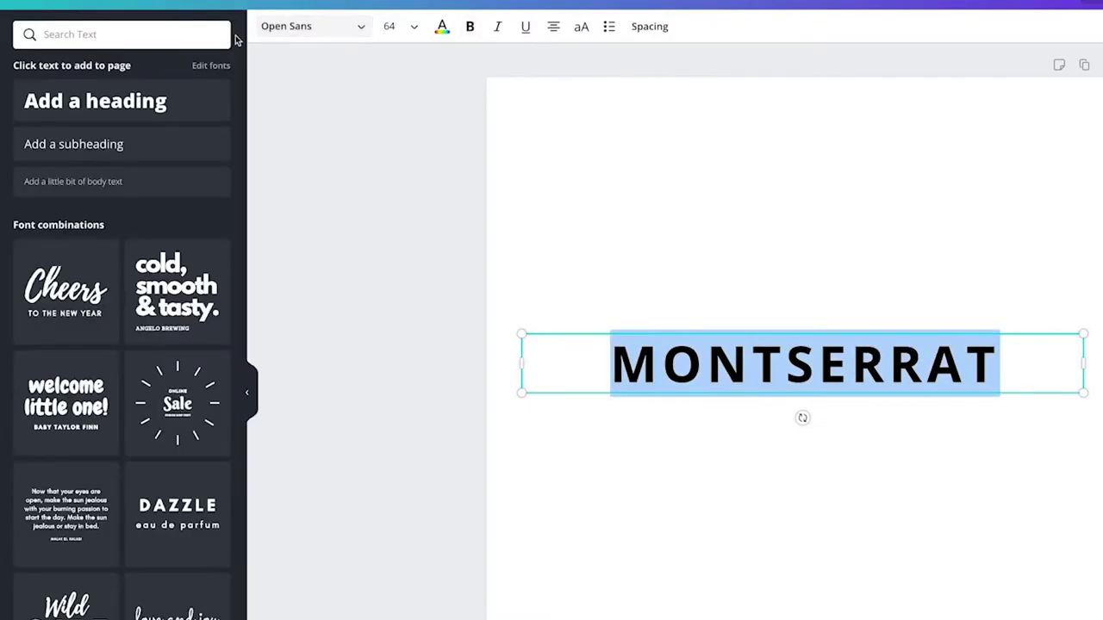
{"action": "left_click", "coordinate": [226, 34]}
{"action": "type", "text": "MONT"}
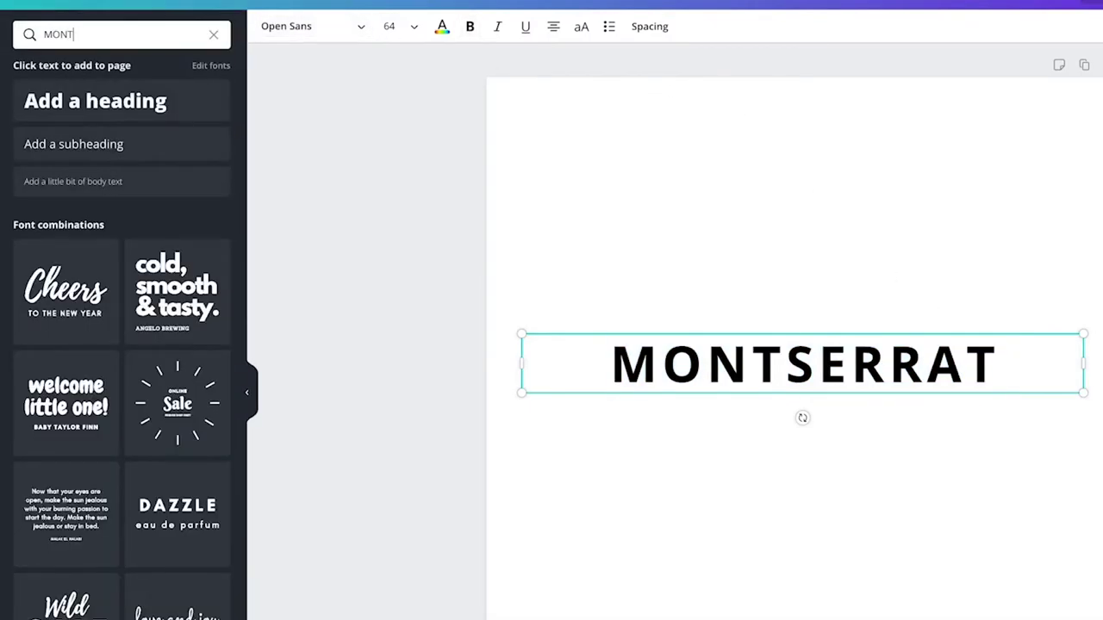
{"action": "left_click", "coordinate": [347, 33]}
{"action": "left_click", "coordinate": [164, 33]}
Step: Compare Montserrat Classic, Semi-Bold and Regular, keeping Montserrat Semi-Bold
{"action": "type", "text": "o"}
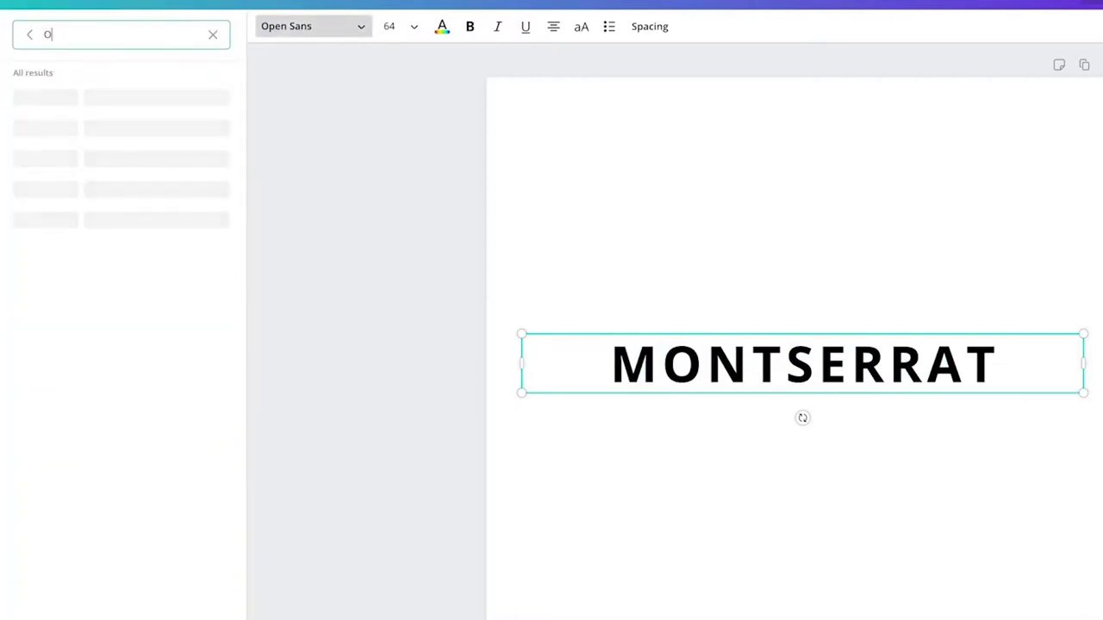
{"action": "key", "text": "BackSpace"}
{"action": "type", "text": "MONT"}
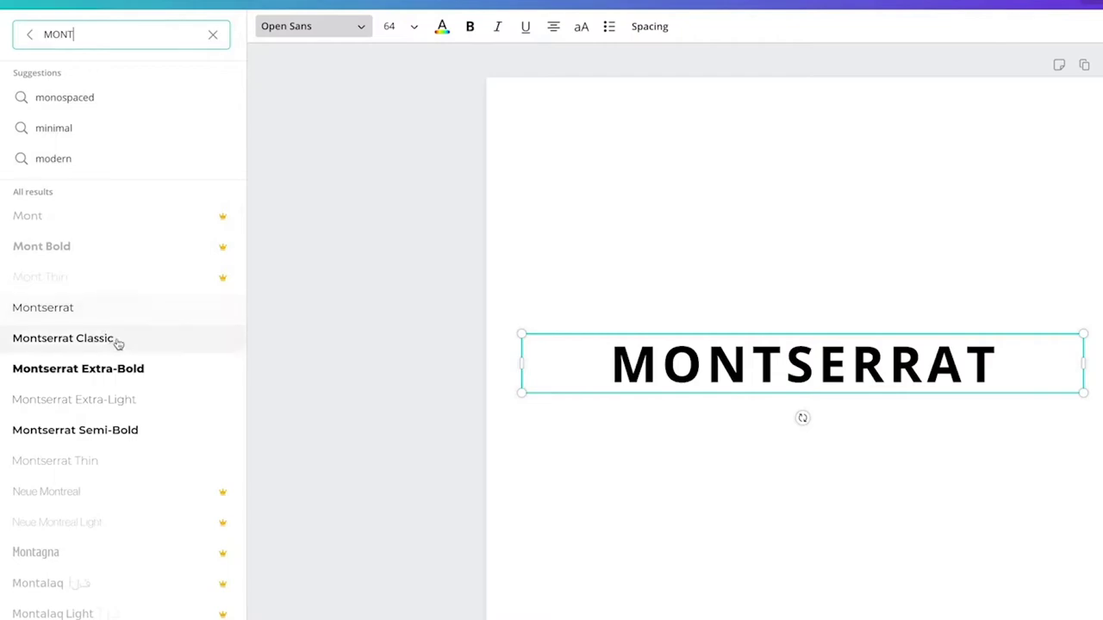
{"action": "left_click", "coordinate": [120, 342]}
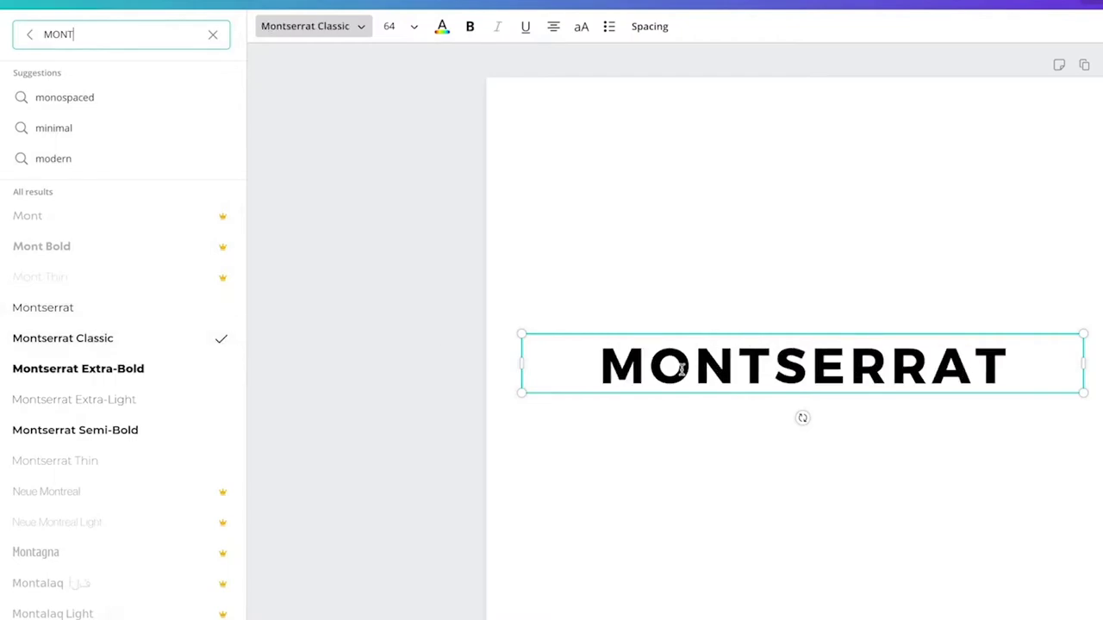
{"action": "double_click", "coordinate": [945, 362]}
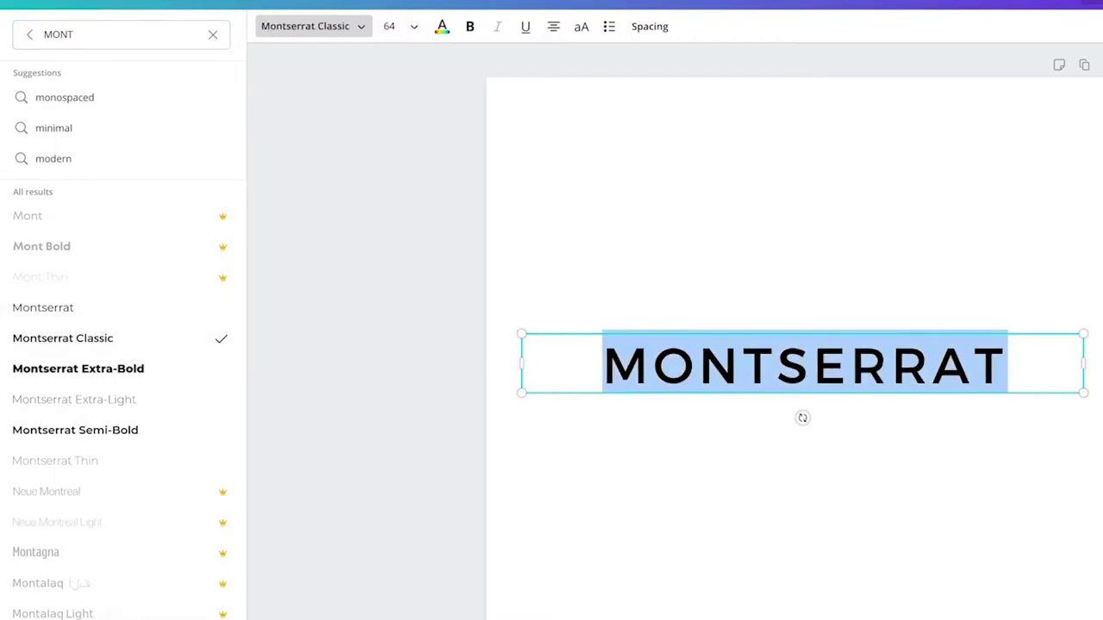
{"action": "key", "text": "ctrl+b"}
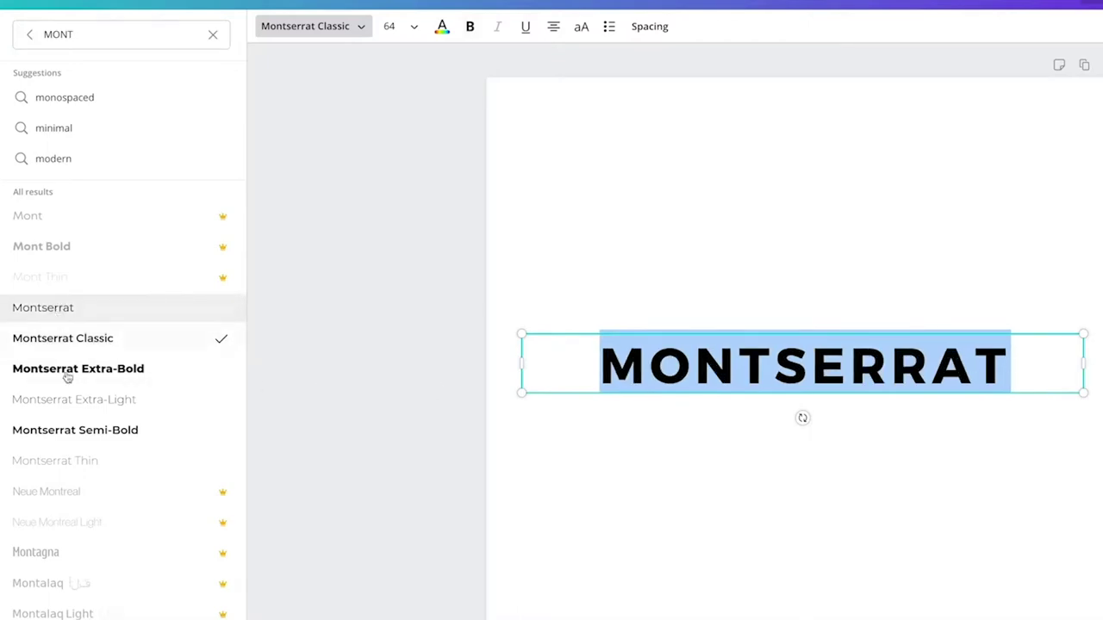
{"action": "left_click", "coordinate": [91, 429]}
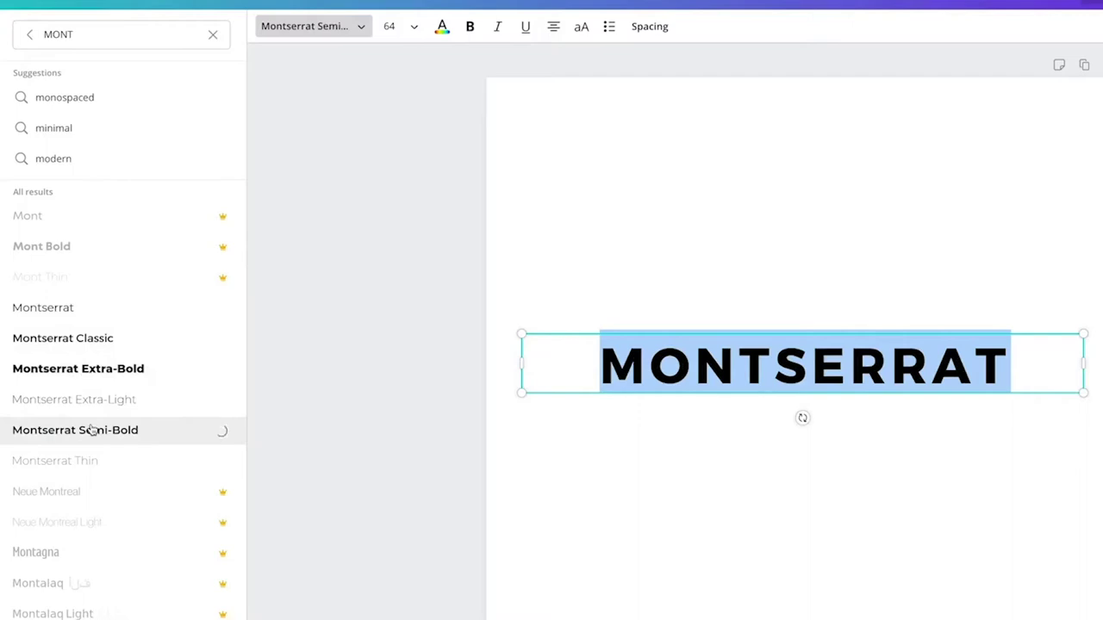
{"action": "left_click", "coordinate": [61, 314]}
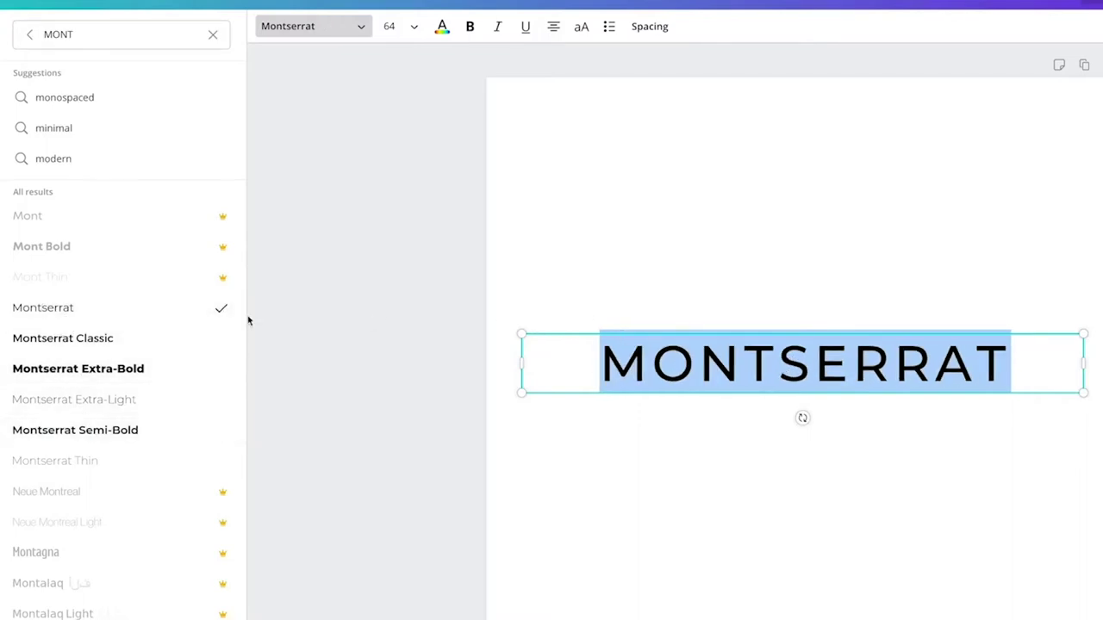
{"action": "left_click", "coordinate": [159, 430]}
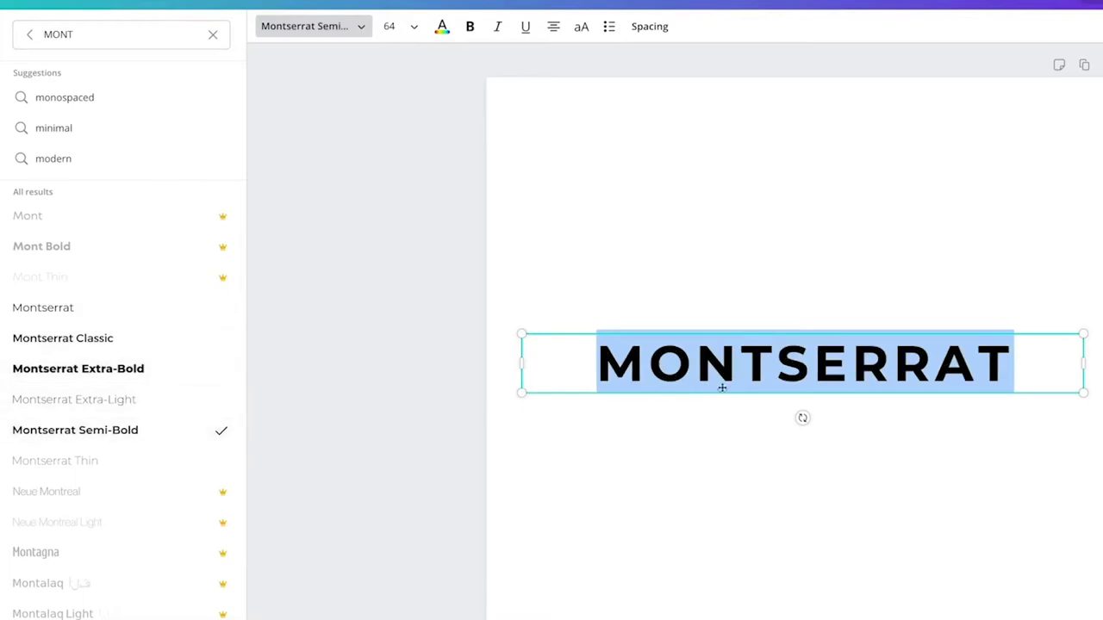
Step: Retype the word as lowercase 'montserrat' and remove the extra bold
{"action": "left_click", "coordinate": [839, 375]}
{"action": "double_click", "coordinate": [1008, 365]}
{"action": "type", "text": "mon"}
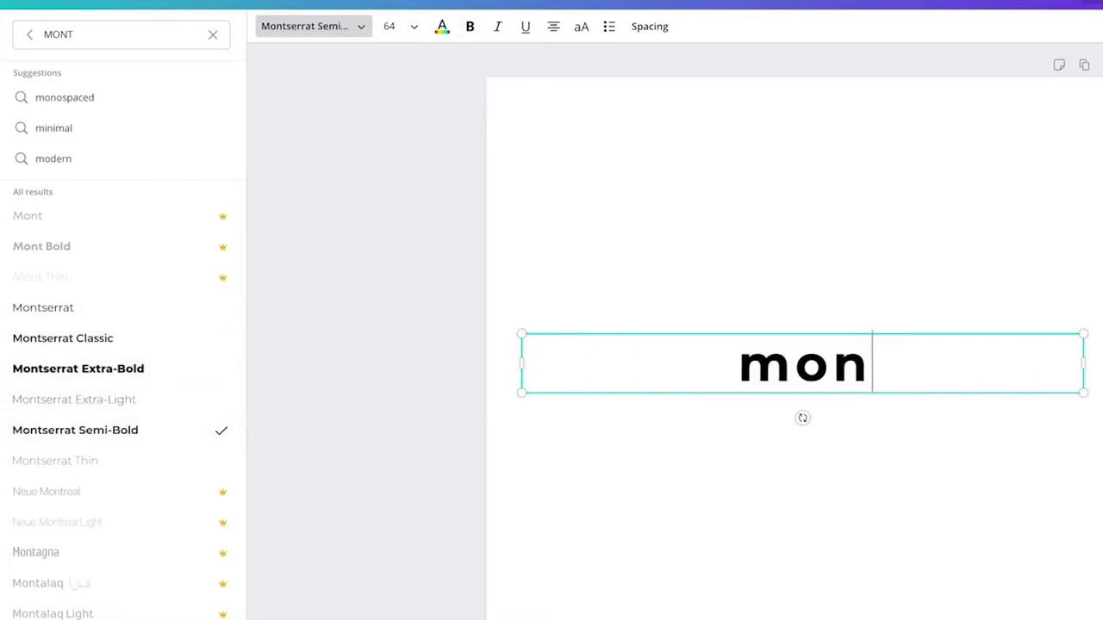
{"action": "type", "text": "st"}
{"action": "key", "text": "BackSpace"}
{"action": "type", "text": "sert"}
{"action": "key", "text": "BackSpace"}
{"action": "key", "text": "BackSpace"}
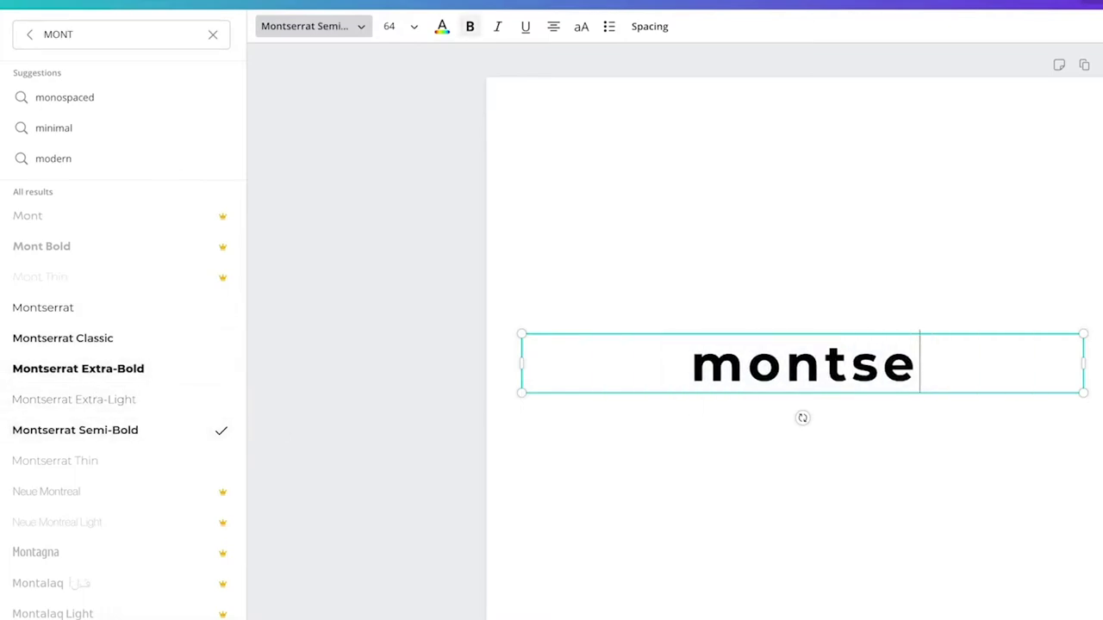
{"action": "key", "text": "BackSpace"}
{"action": "key", "text": "BackSpace"}
{"action": "key", "text": "BackSpace"}
{"action": "type", "text": "ster"}
{"action": "key", "text": "BackSpace"}
{"action": "key", "text": "BackSpace"}
{"action": "key", "text": "BackSpace"}
{"action": "key", "text": "BackSpace"}
{"action": "type", "text": "ts"}
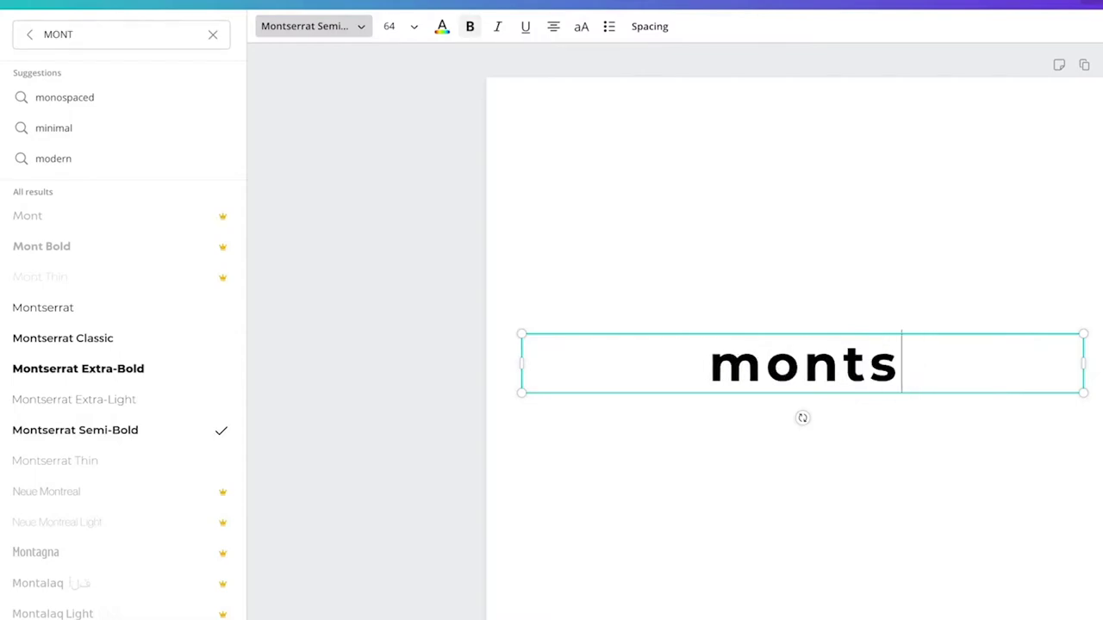
{"action": "type", "text": "errate"}
{"action": "key", "text": "BackSpace"}
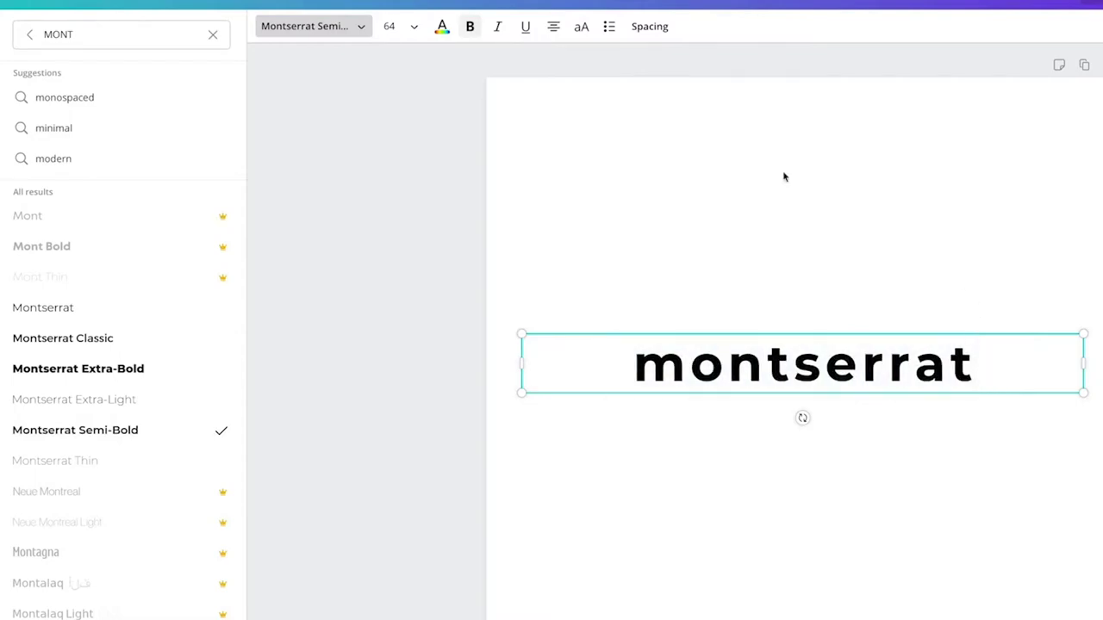
{"action": "key", "text": "ctrl+a"}
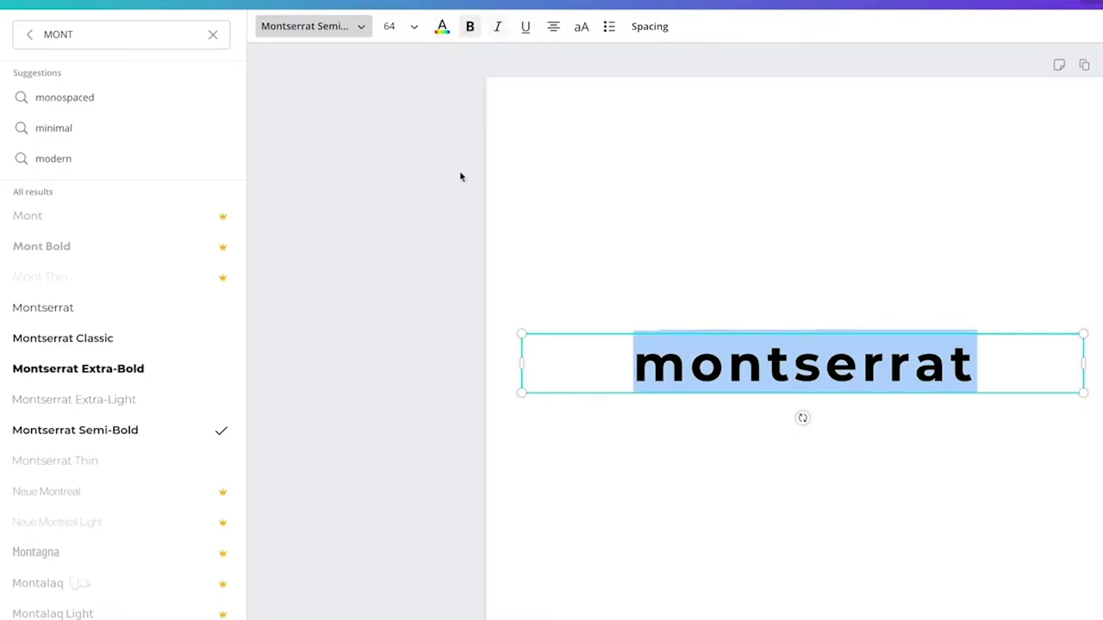
{"action": "key", "text": "ctrl+b"}
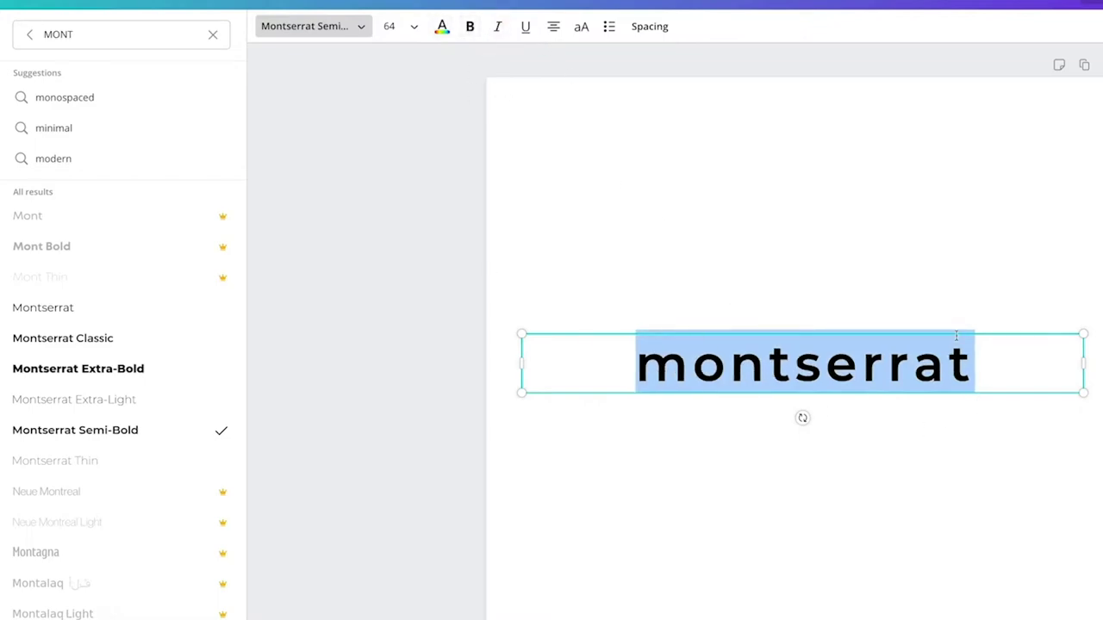
Step: Type AILERON, set it in Aileron Heavy after trying Regular, then rewrite it as 'aileron'
{"action": "type", "text": "AILERON"}
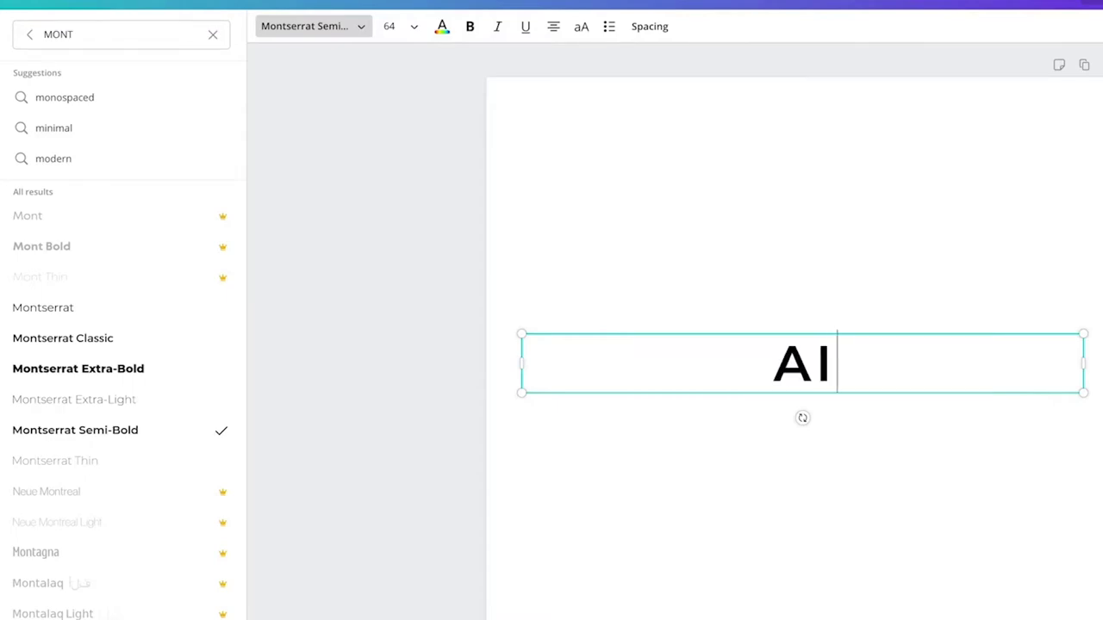
{"action": "left_click", "coordinate": [128, 43]}
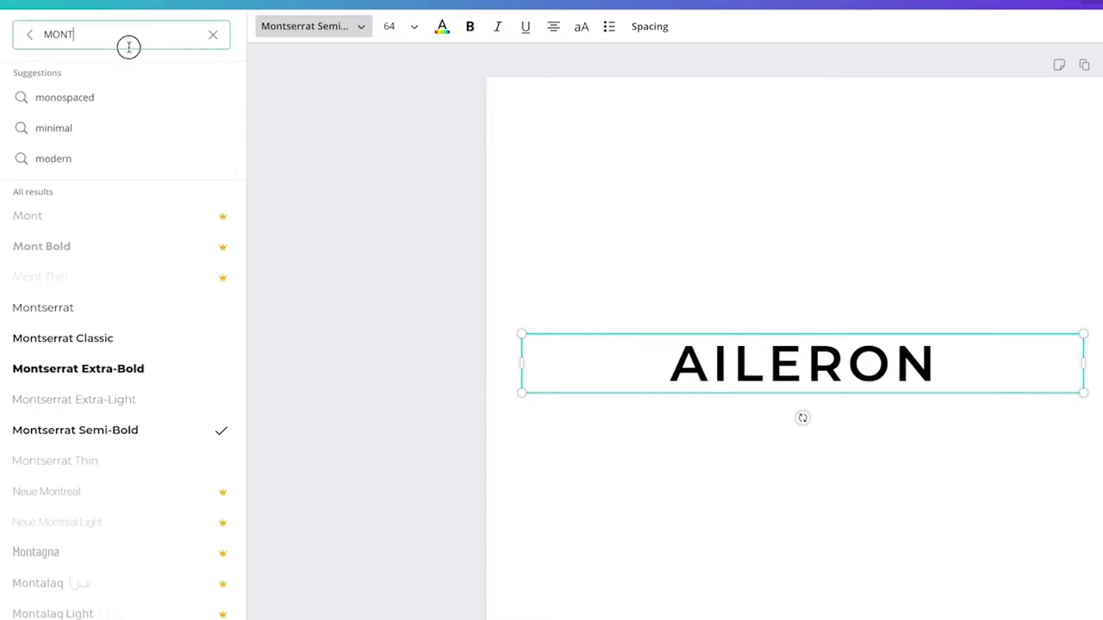
{"action": "key", "text": "ctrl+a"}
{"action": "type", "text": "AILERON"}
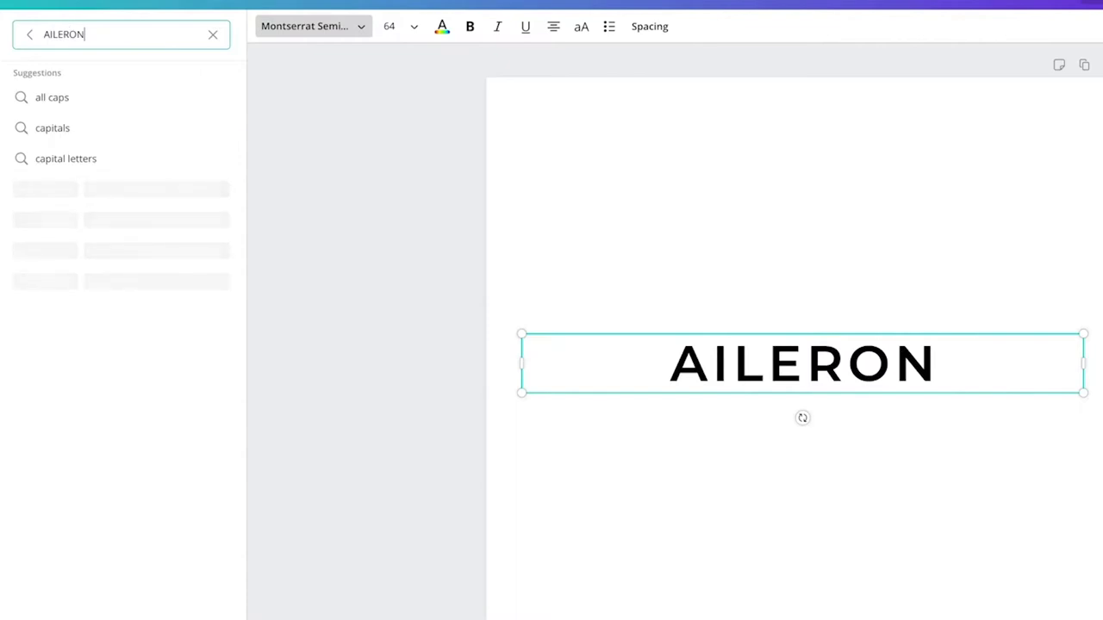
{"action": "left_click", "coordinate": [83, 128]}
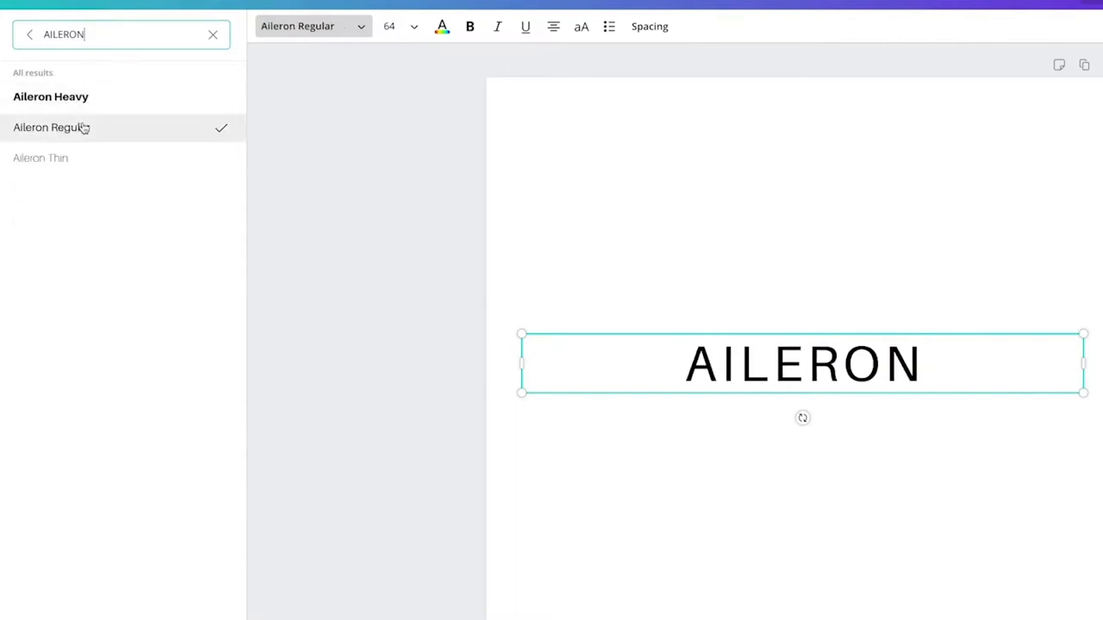
{"action": "left_click", "coordinate": [77, 98]}
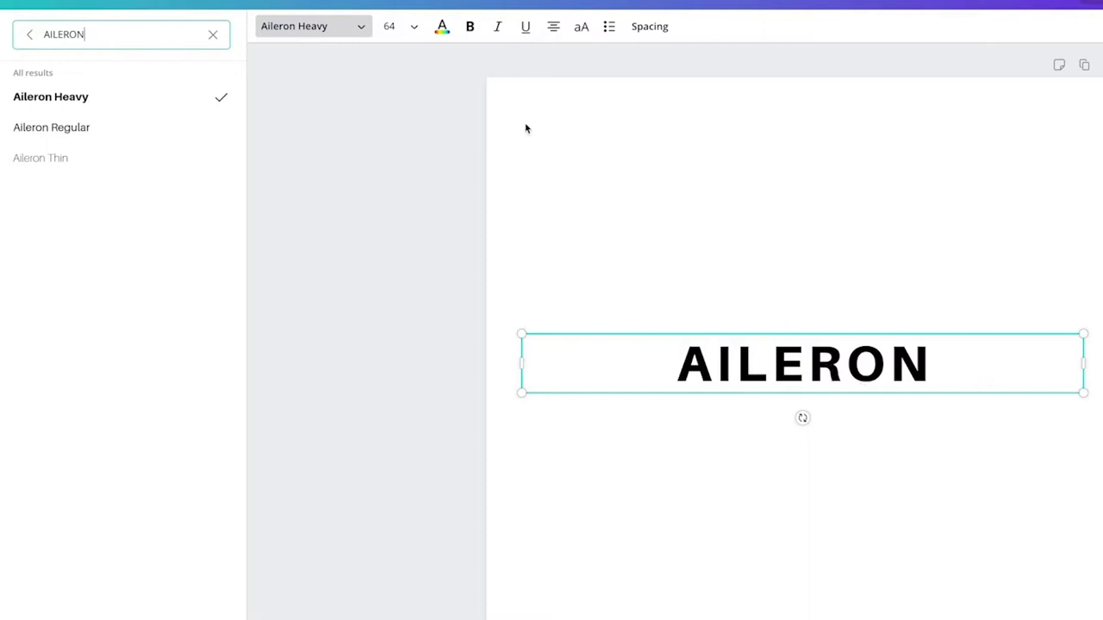
{"action": "double_click", "coordinate": [844, 380]}
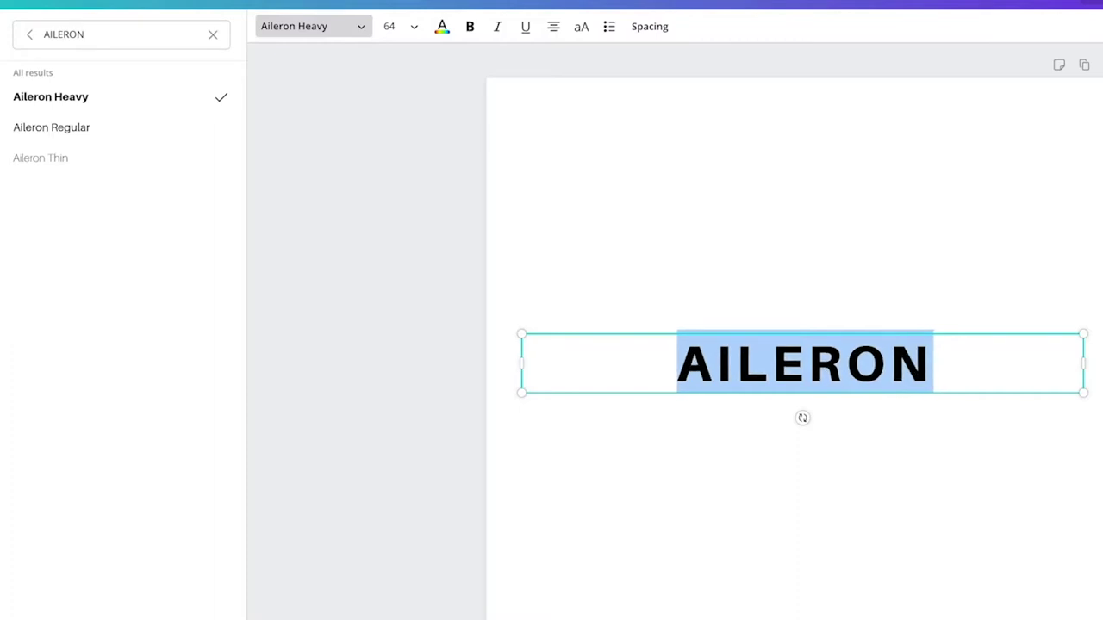
{"action": "type", "text": "aileron"}
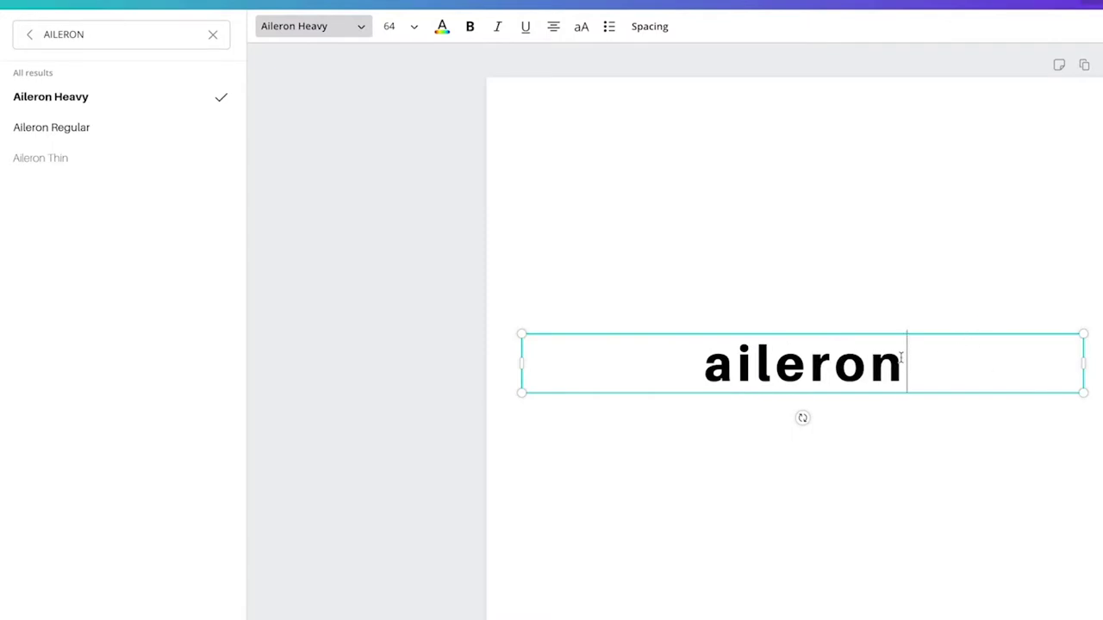
Step: Replace the text with 'League Gothic', correcting the misspelled ending
{"action": "key", "text": "ctrl+a"}
{"action": "key", "text": "BackSpace"}
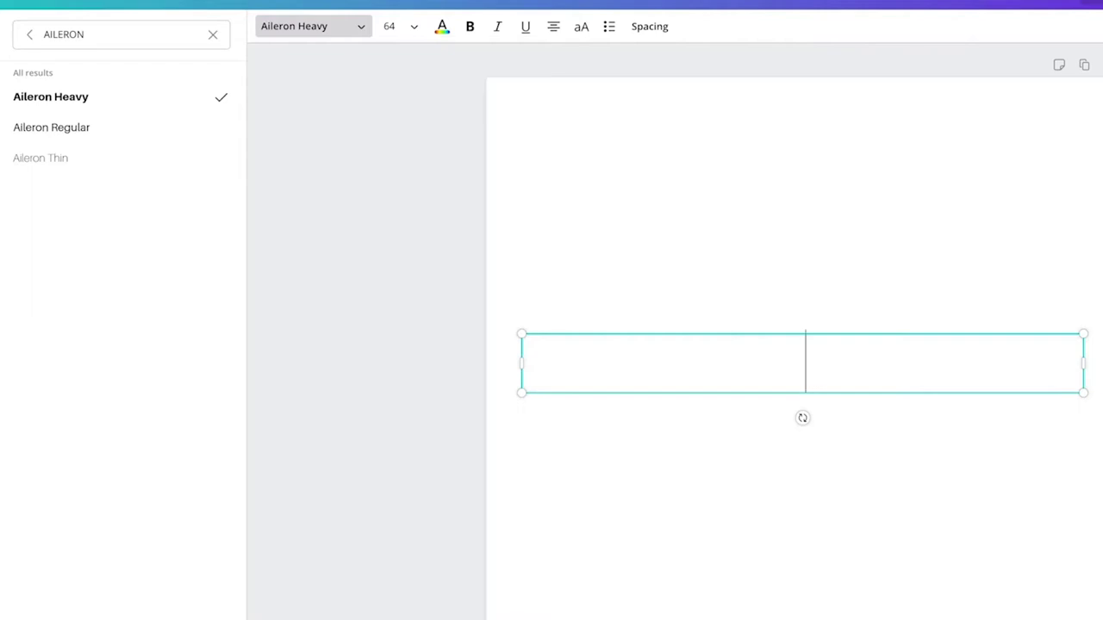
{"action": "type", "text": "League Gotchi"}
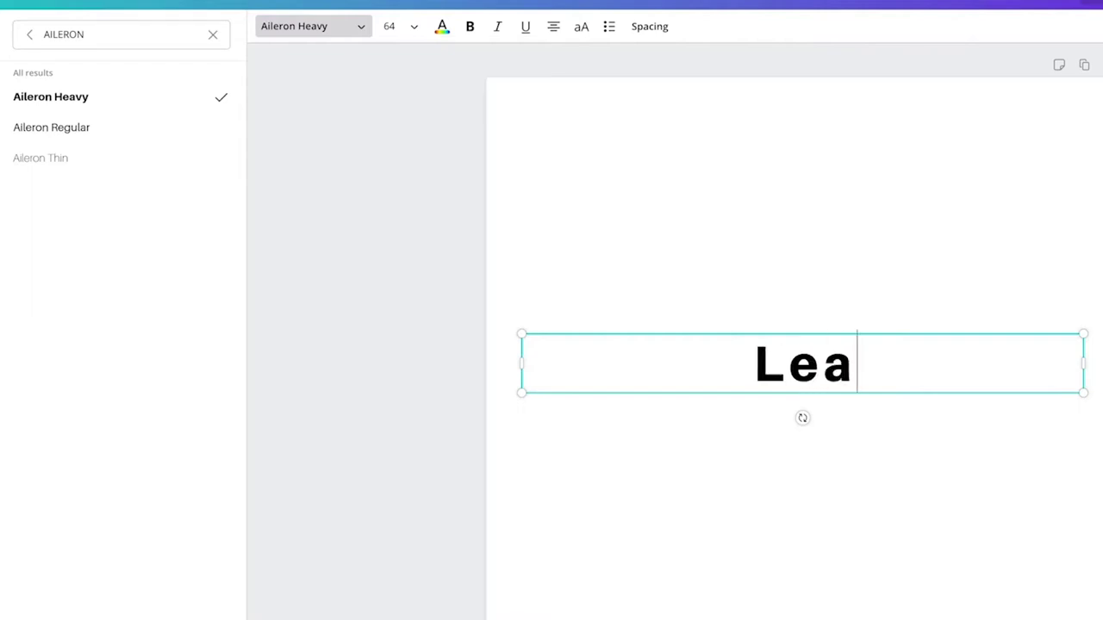
{"action": "key", "text": "BackSpace"}
{"action": "key", "text": "BackSpace"}
{"action": "key", "text": "BackSpace"}
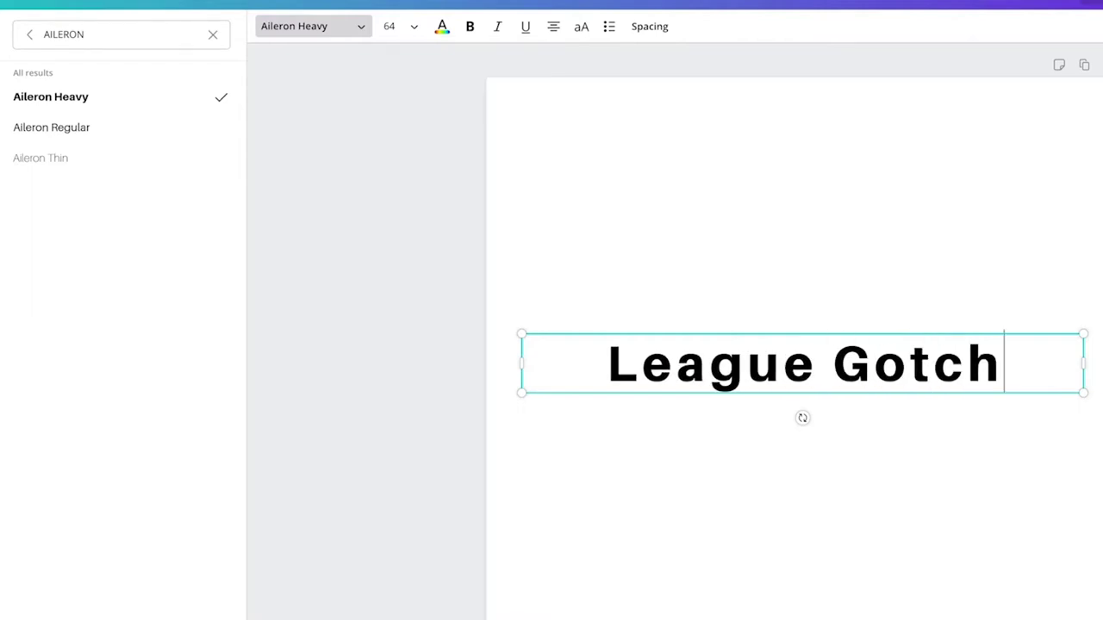
{"action": "type", "text": "hic"}
{"action": "key", "text": "ctrl+a"}
Step: Apply the League Gothic font via a 'league' search and make the text all caps
{"action": "left_click", "coordinate": [361, 26]}
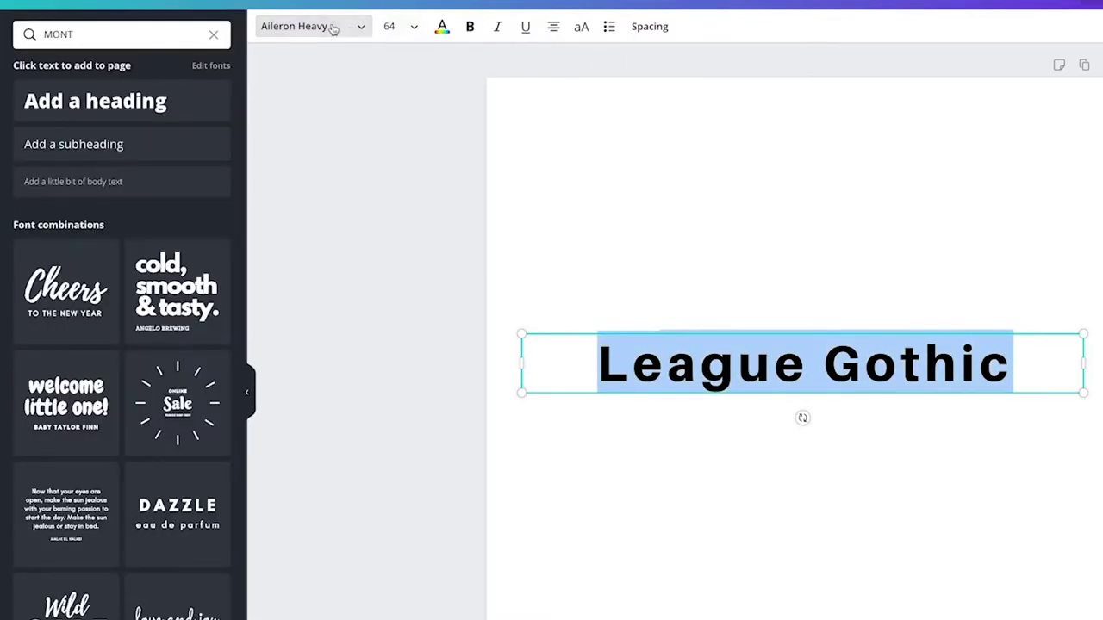
{"action": "left_click", "coordinate": [121, 34]}
{"action": "type", "text": "leagu"}
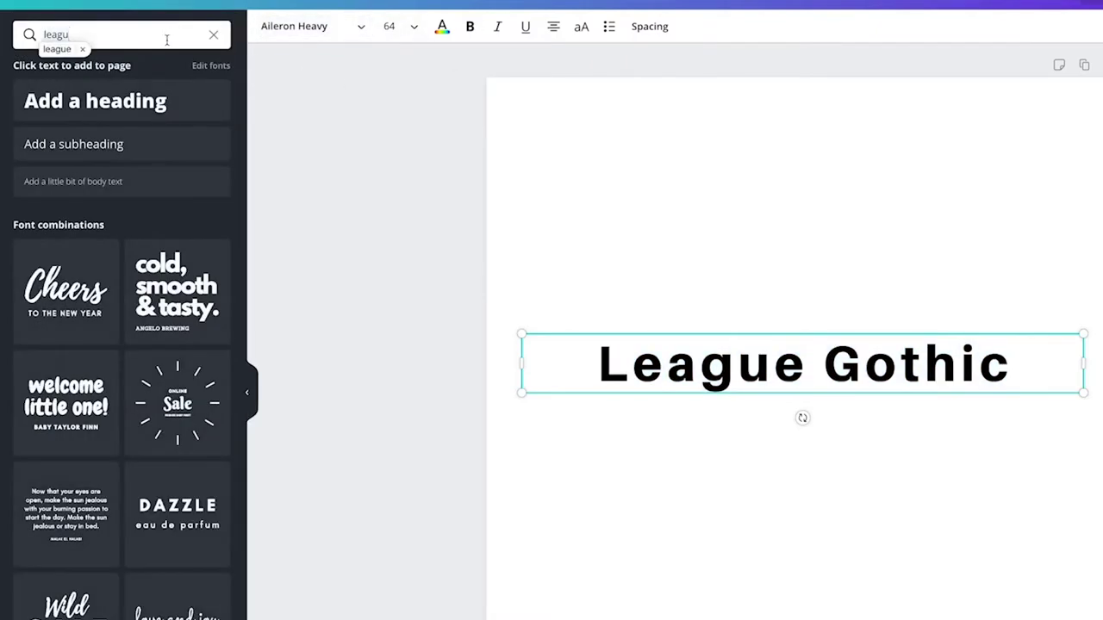
{"action": "left_click", "coordinate": [341, 26]}
{"action": "left_click", "coordinate": [110, 35]}
{"action": "type", "text": "league"}
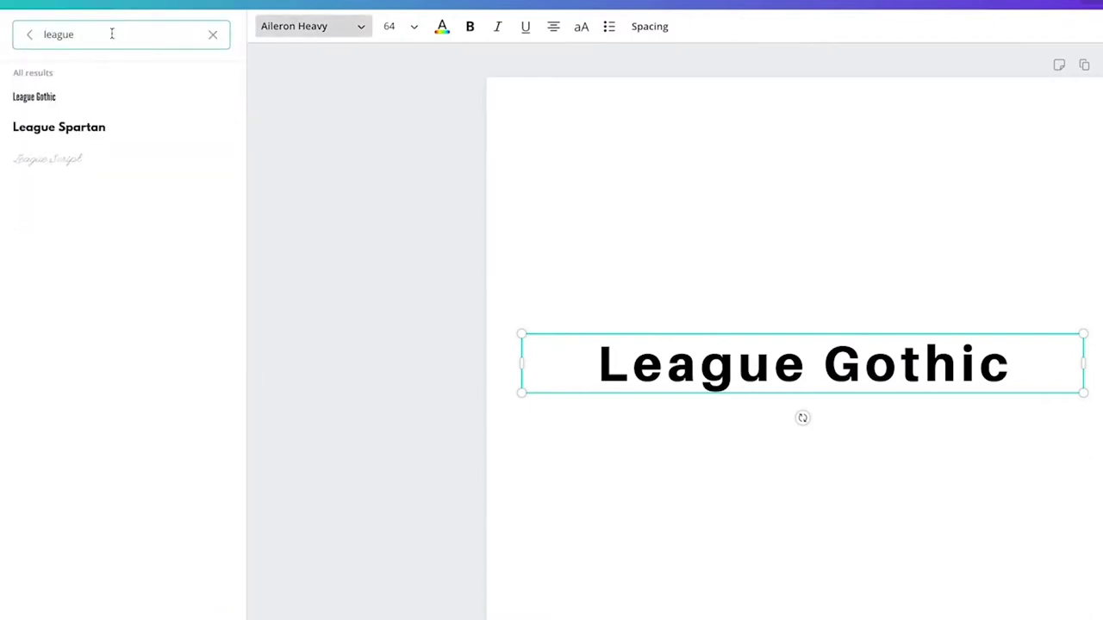
{"action": "left_click", "coordinate": [77, 101]}
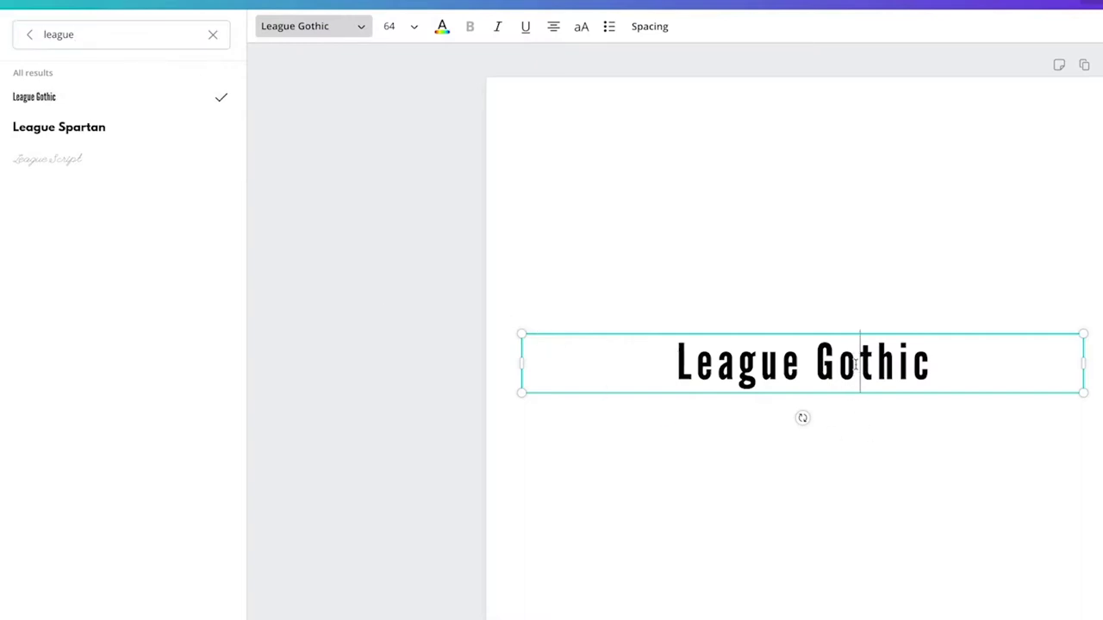
{"action": "left_click", "coordinate": [581, 26]}
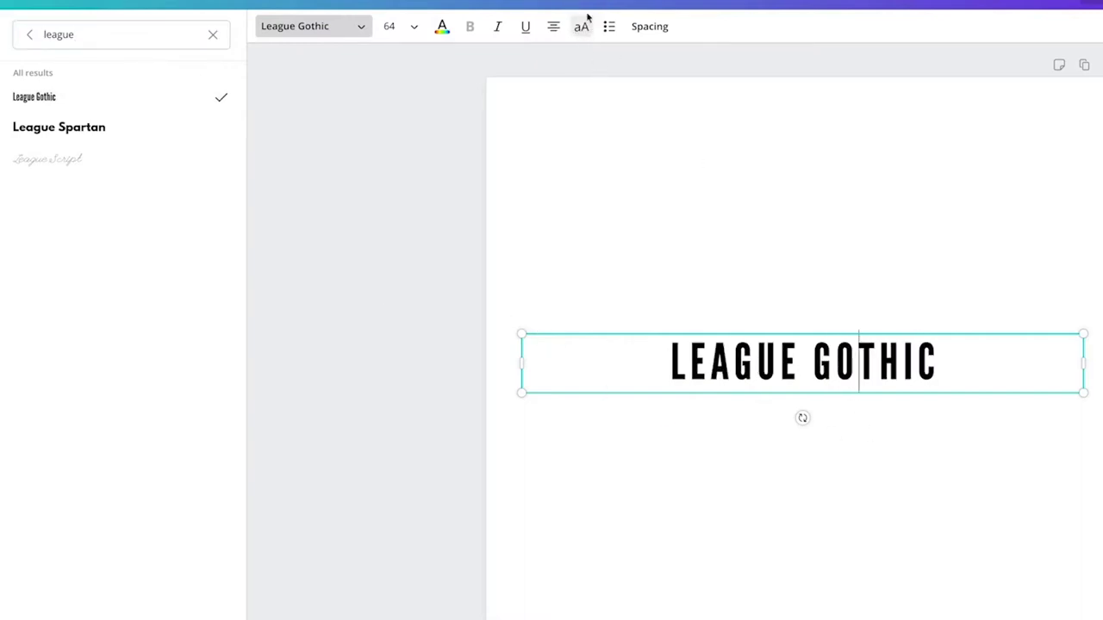
{"action": "triple_click", "coordinate": [852, 363]}
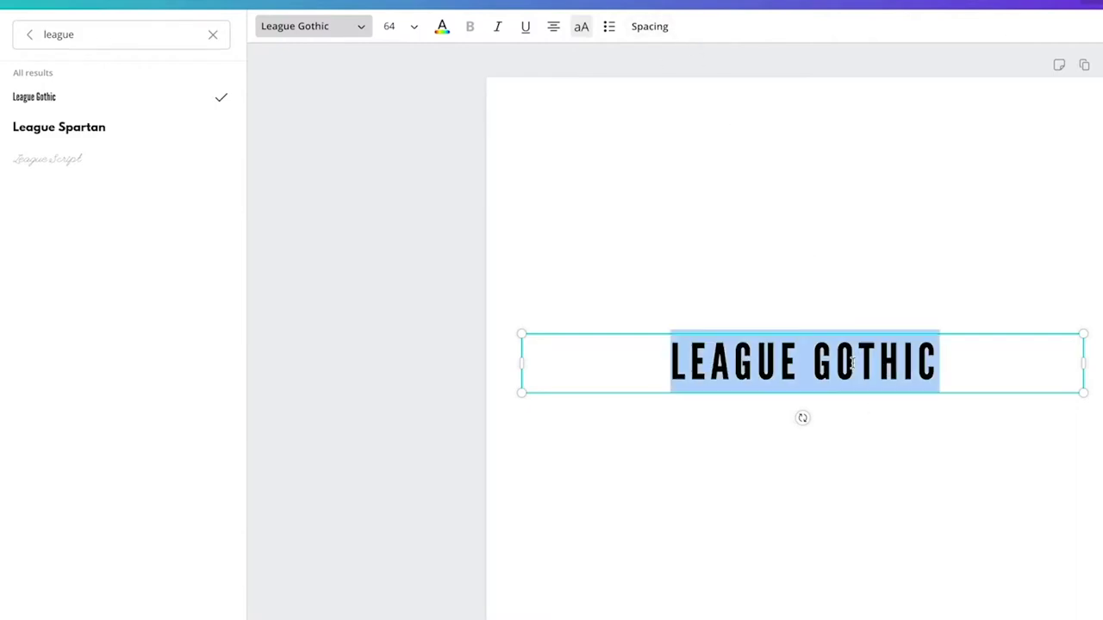
Step: Retype the text box to read 'BEBAS NEUE' and select it
{"action": "type", "text": "BE"}
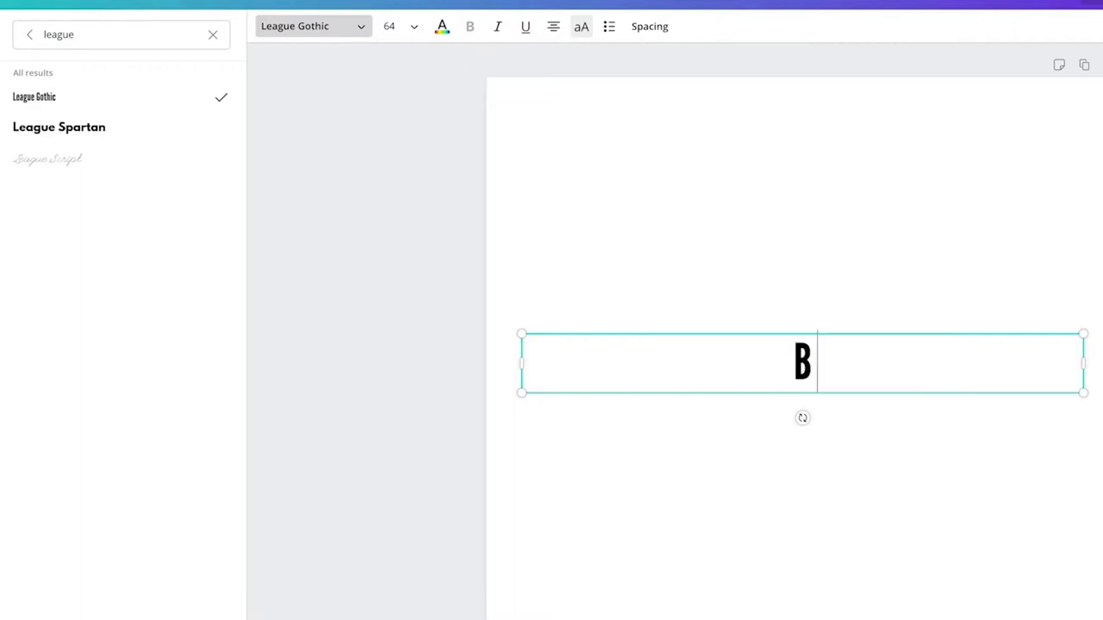
{"action": "key", "text": "BackSpace"}
{"action": "key", "text": "BackSpace"}
{"action": "type", "text": "BE"}
{"action": "key", "text": "BackSpace"}
{"action": "key", "text": "BackSpace"}
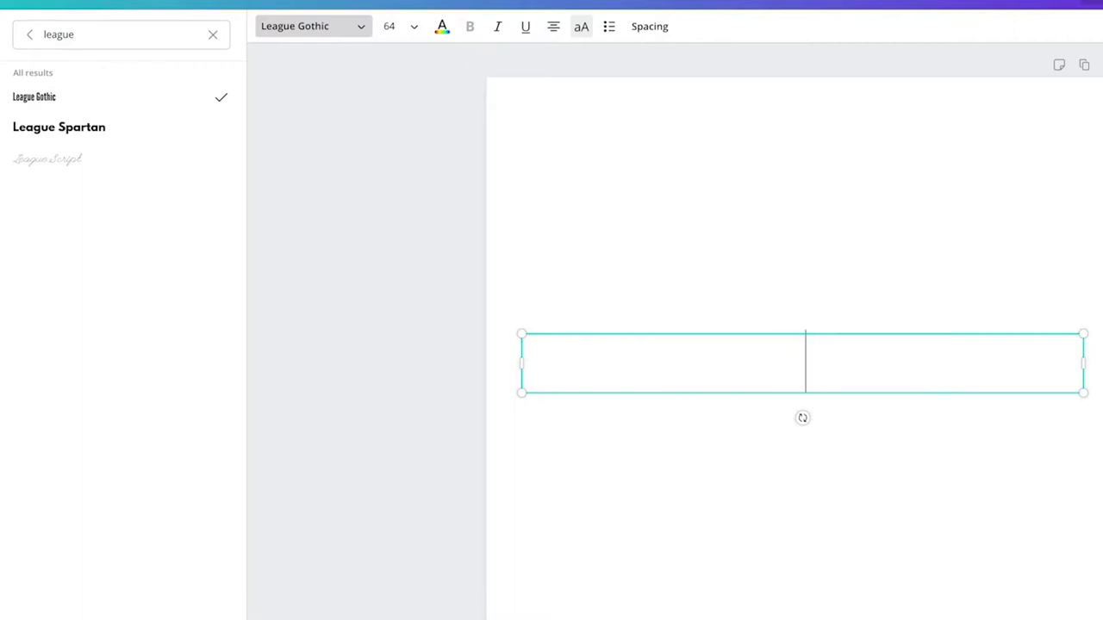
{"action": "type", "text": "BEBAS NEUE"}
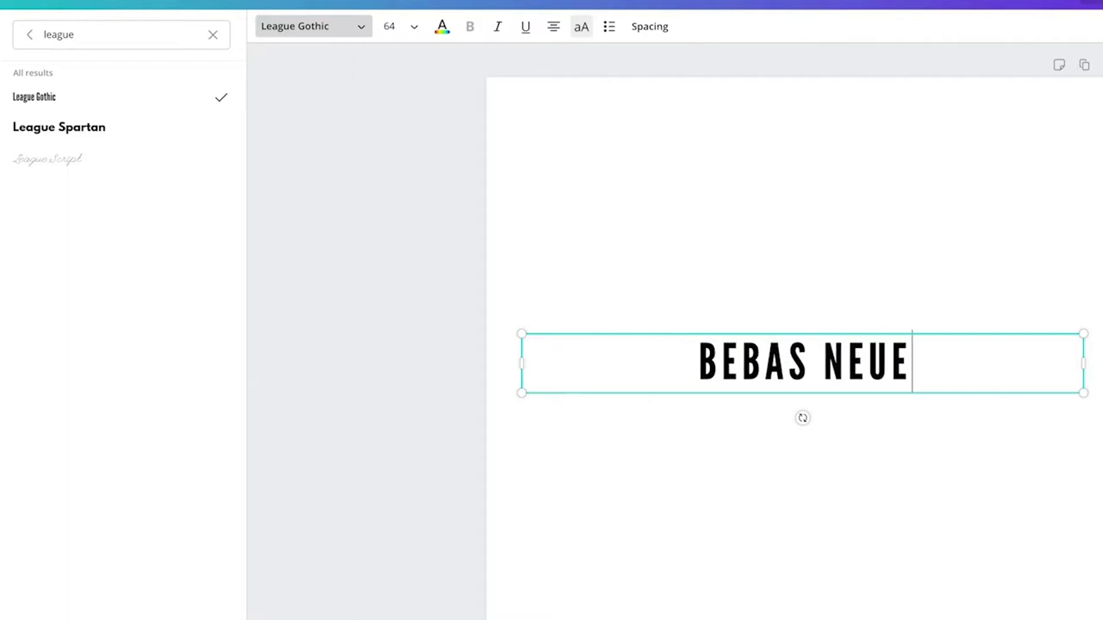
{"action": "key", "text": "ctrl+a"}
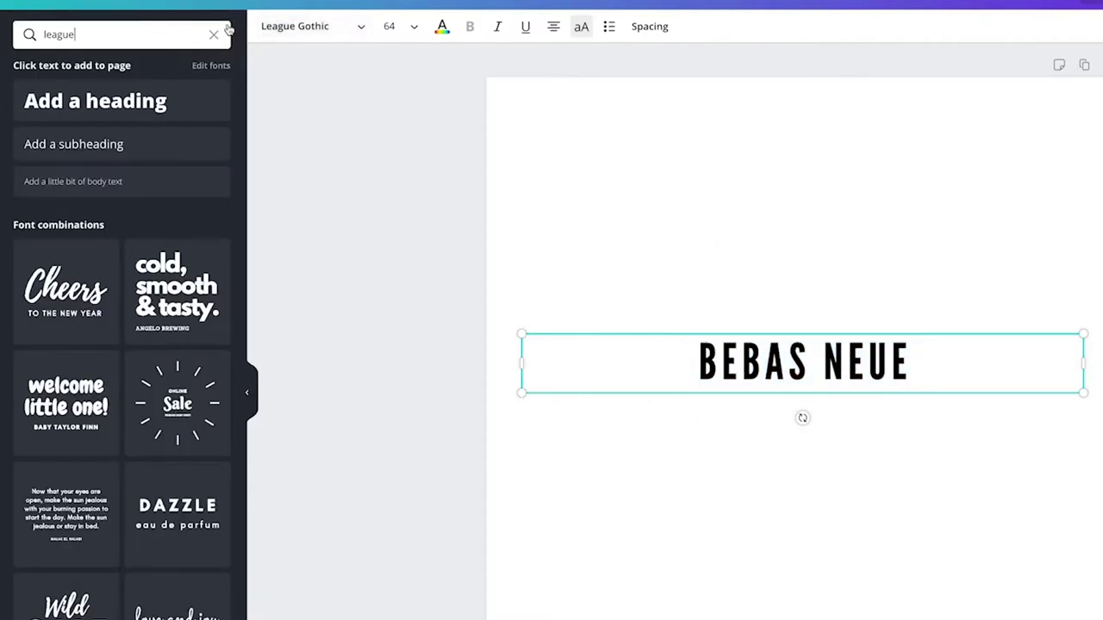
Step: Search fonts for 'bebas', try bold Bebas Neue, then settle on Bebas Neue Cyrillic
{"action": "left_click", "coordinate": [277, 26]}
{"action": "left_click", "coordinate": [131, 32]}
{"action": "type", "text": "beba"}
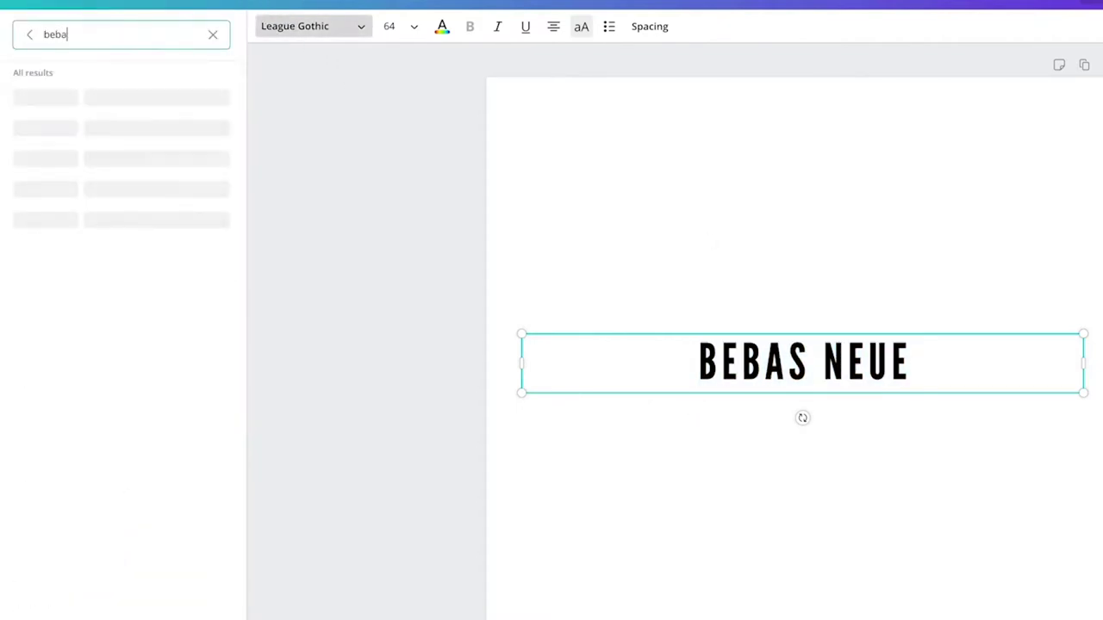
{"action": "type", "text": "s"}
{"action": "left_click", "coordinate": [91, 97]}
{"action": "double_click", "coordinate": [99, 41]}
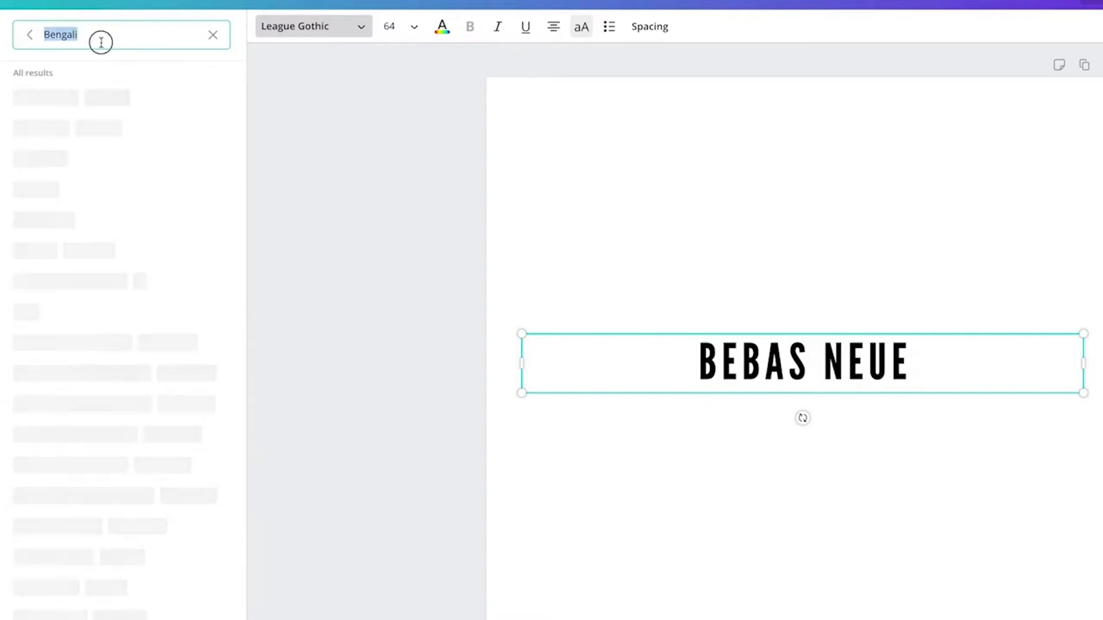
{"action": "type", "text": "bebas"}
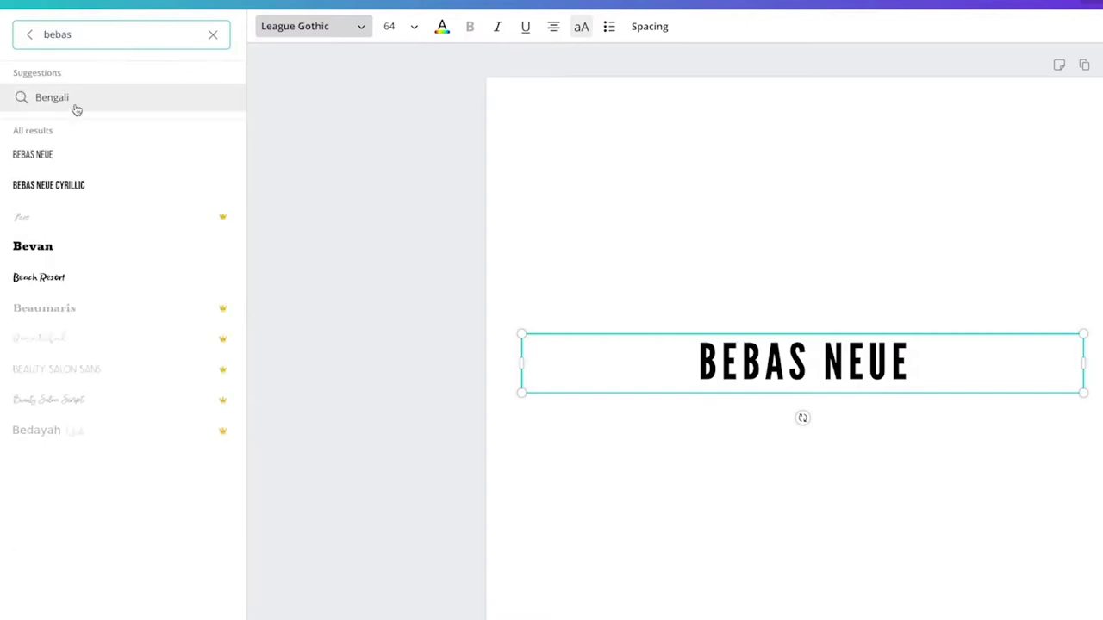
{"action": "left_click", "coordinate": [75, 161]}
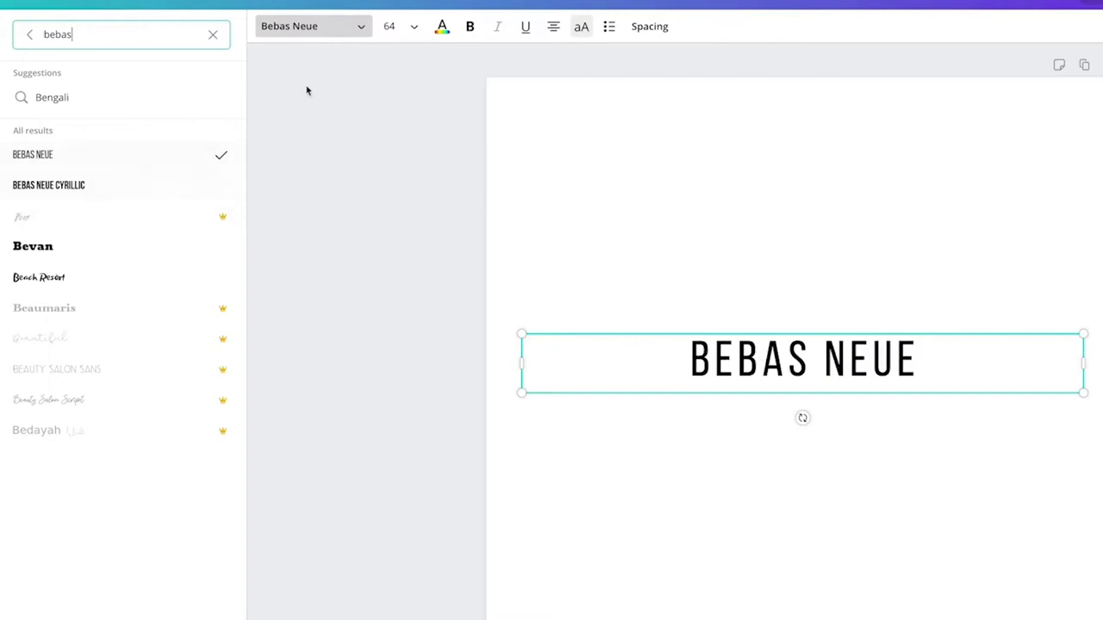
{"action": "left_click", "coordinate": [469, 26]}
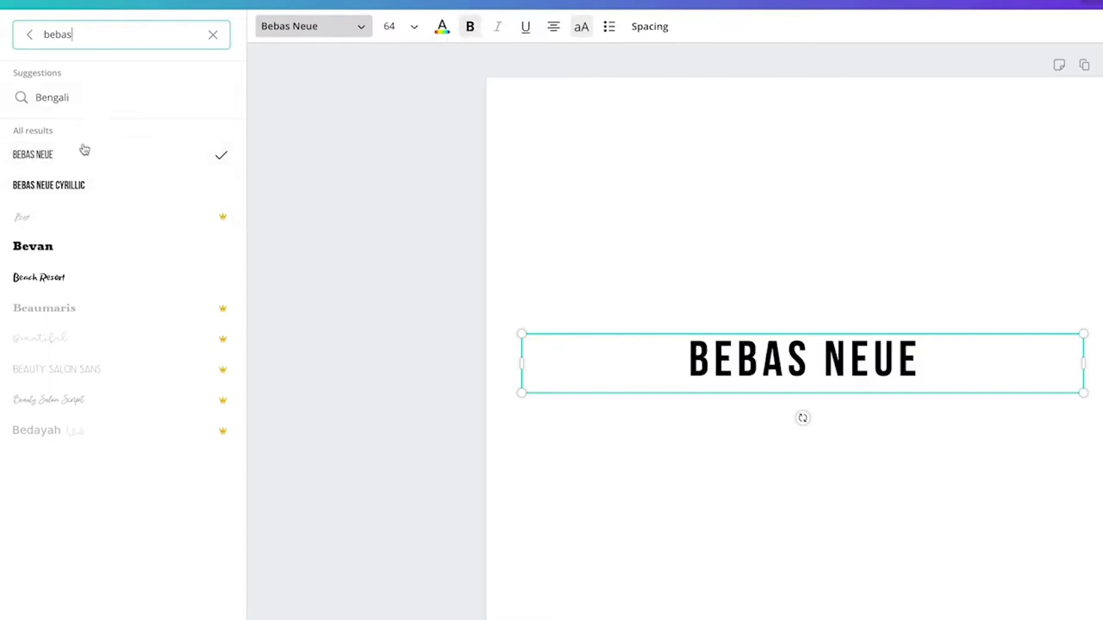
{"action": "left_click", "coordinate": [96, 192]}
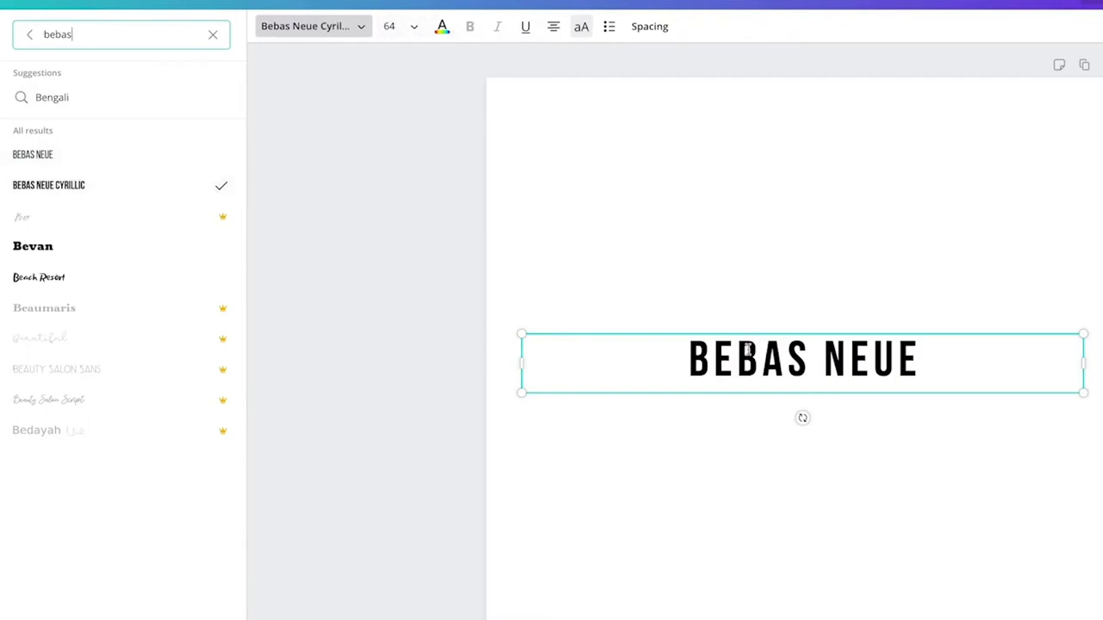
{"action": "triple_click", "coordinate": [826, 355]}
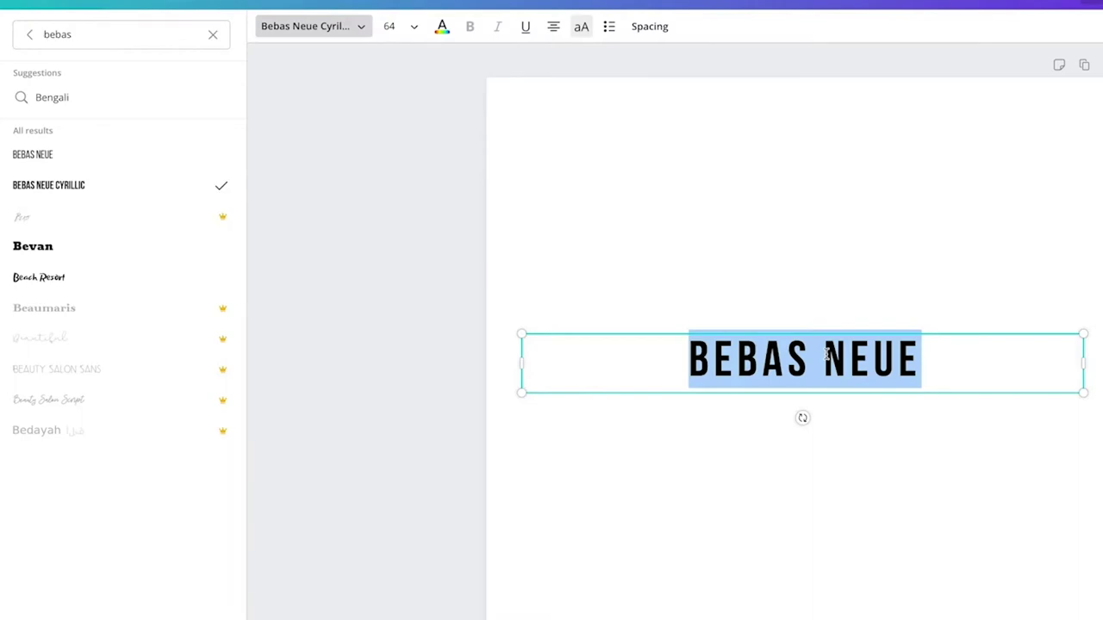
Step: Type 'LOVELO' into the text box and apply the Lovelo font found by searching 'LOVELO'
{"action": "type", "text": "LOVELO"}
{"action": "key", "text": "ctrl+a"}
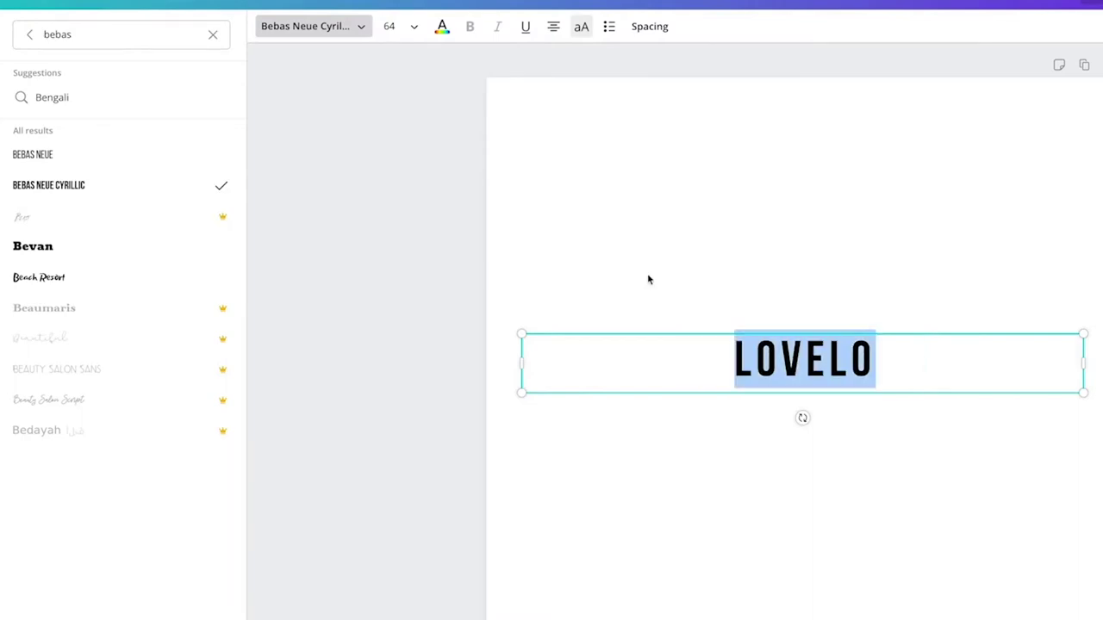
{"action": "left_click", "coordinate": [284, 34]}
{"action": "left_click", "coordinate": [267, 29]}
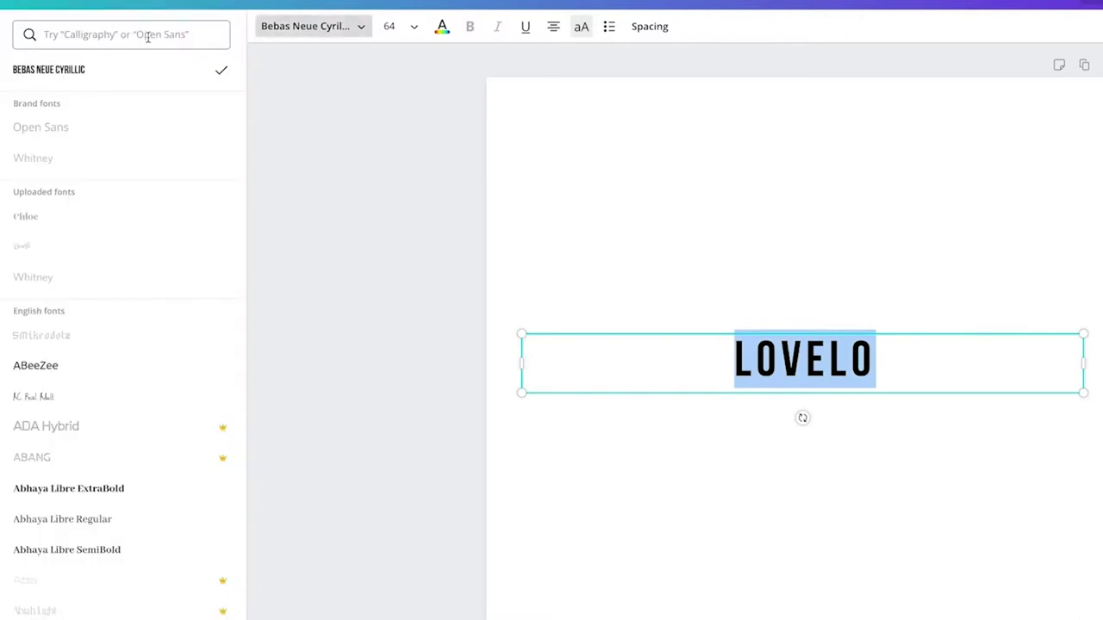
{"action": "left_click", "coordinate": [148, 37]}
{"action": "type", "text": "LOVELO"}
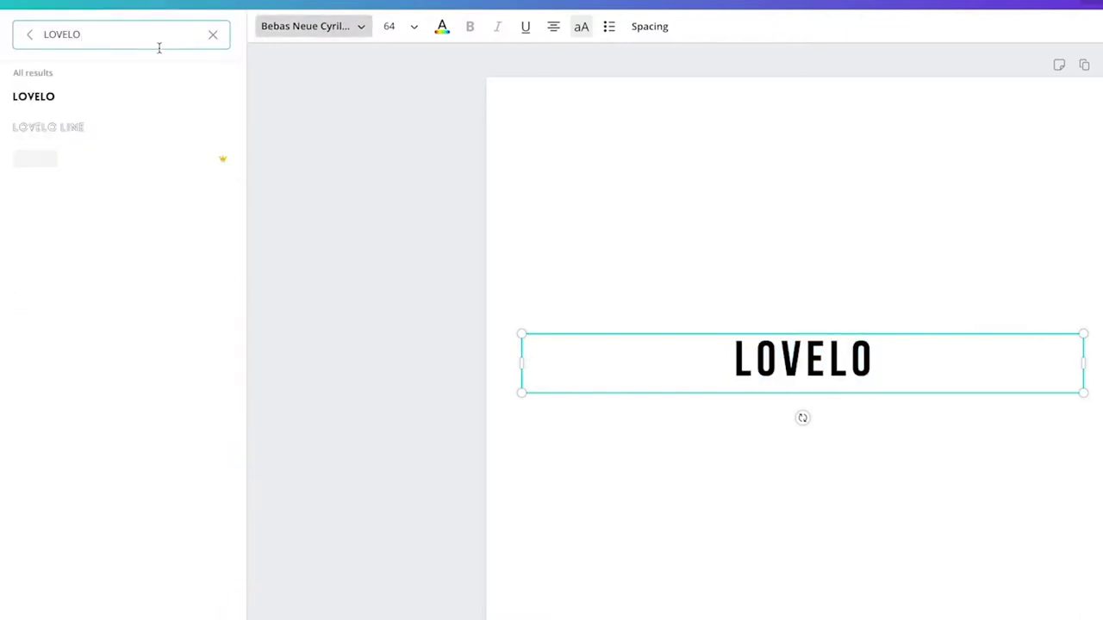
{"action": "left_click", "coordinate": [65, 98]}
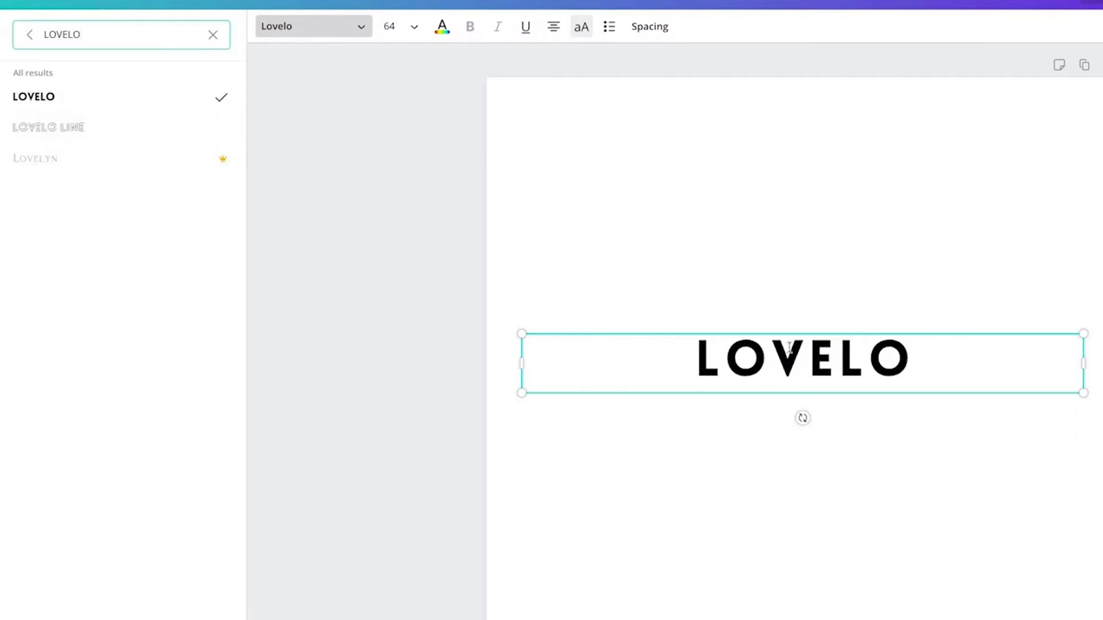
Step: Search the font list for 'FUTURA'
{"action": "left_click", "coordinate": [340, 31]}
{"action": "left_click", "coordinate": [340, 31]}
{"action": "left_click", "coordinate": [155, 36]}
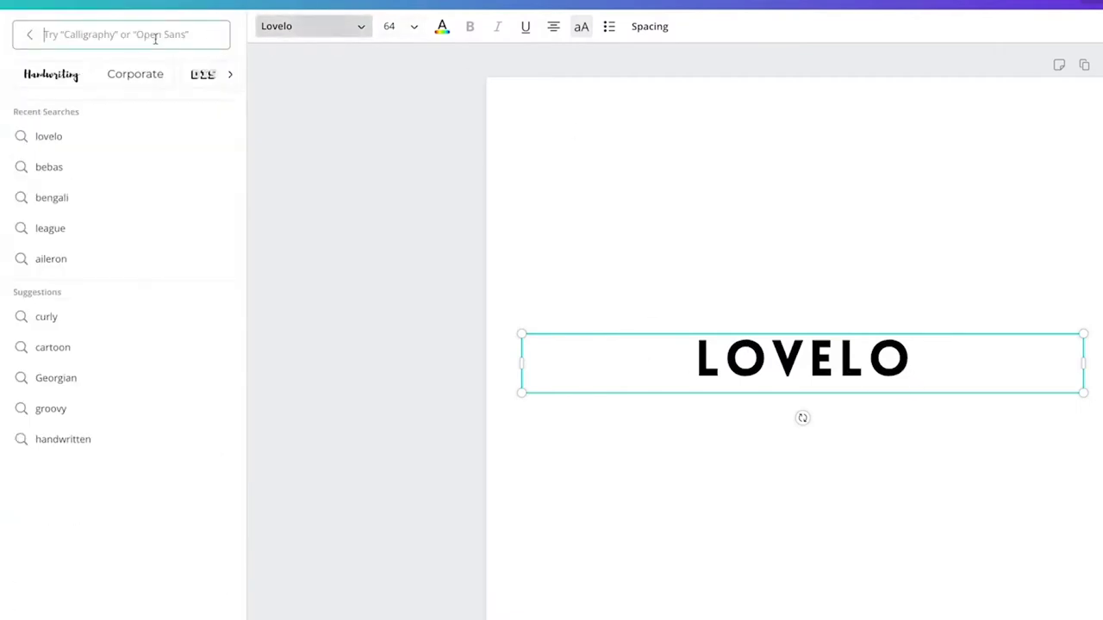
{"action": "type", "text": "FUTURA"}
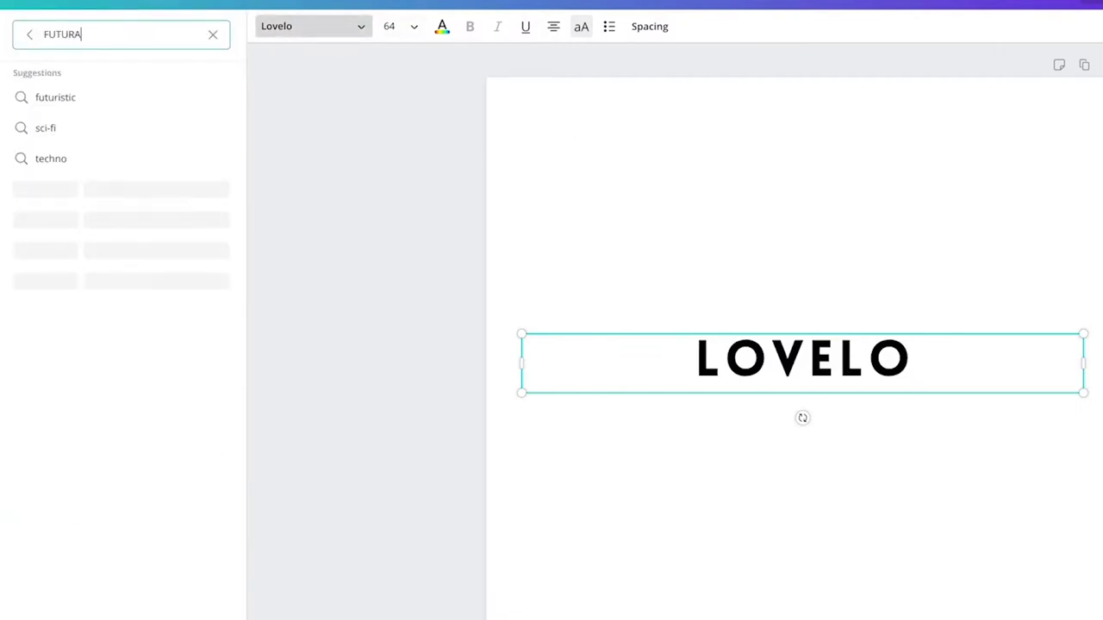
Step: Select the word LOVELO in the text box and toggle the all-caps setting
{"action": "left_click", "coordinate": [810, 366]}
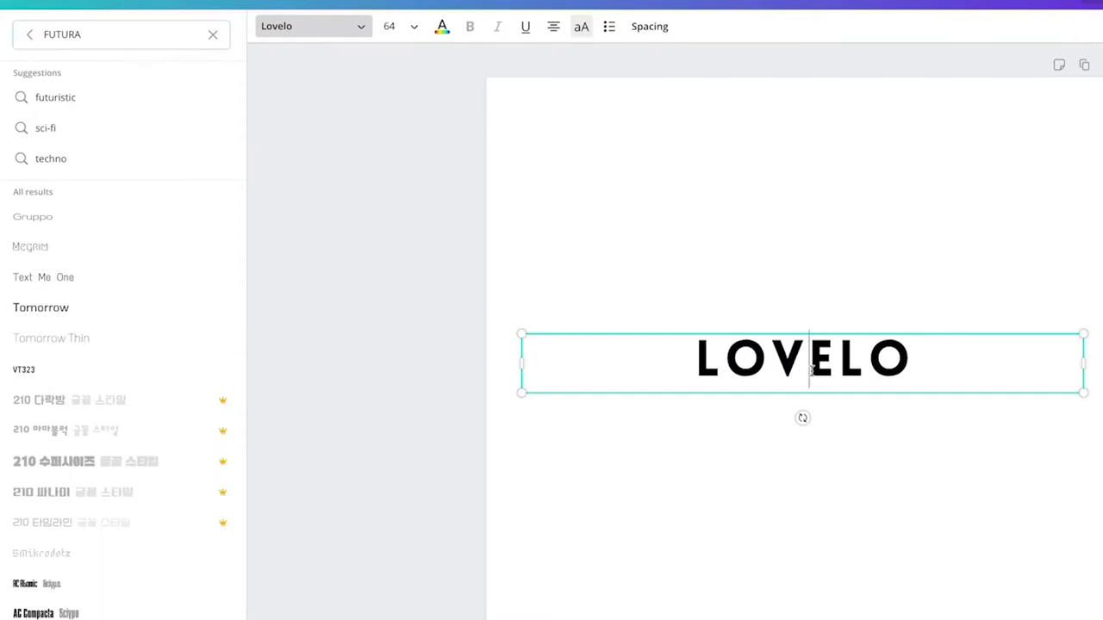
{"action": "double_click", "coordinate": [810, 366]}
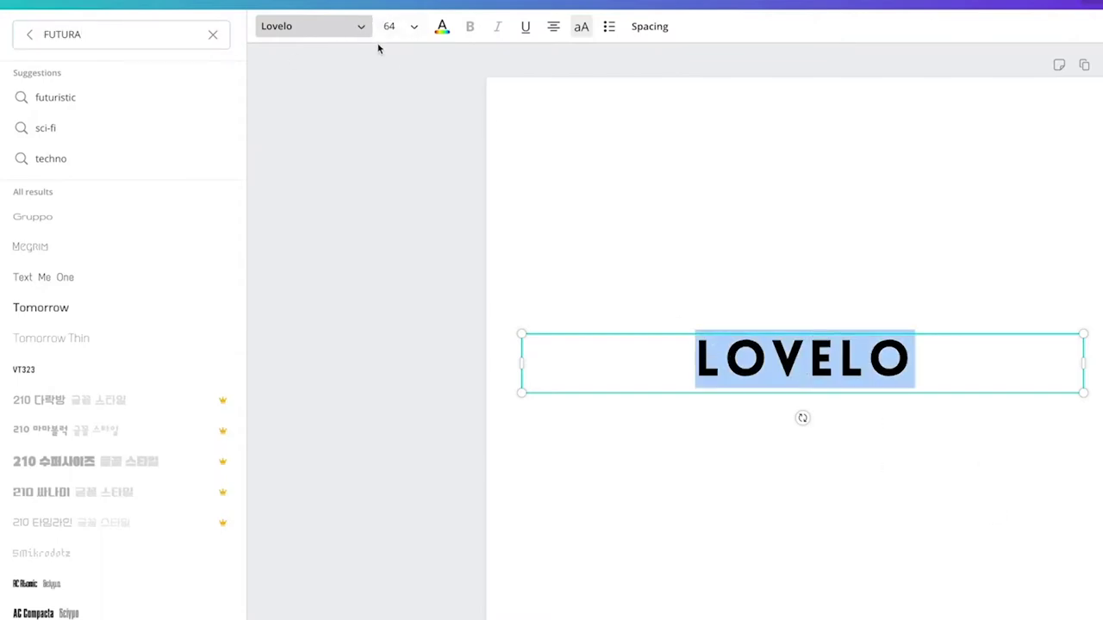
{"action": "left_click", "coordinate": [584, 32]}
Step: Finish typing LIMELIGHT and apply the Limelight font via a 'limelight' search
{"action": "type", "text": "LIM"}
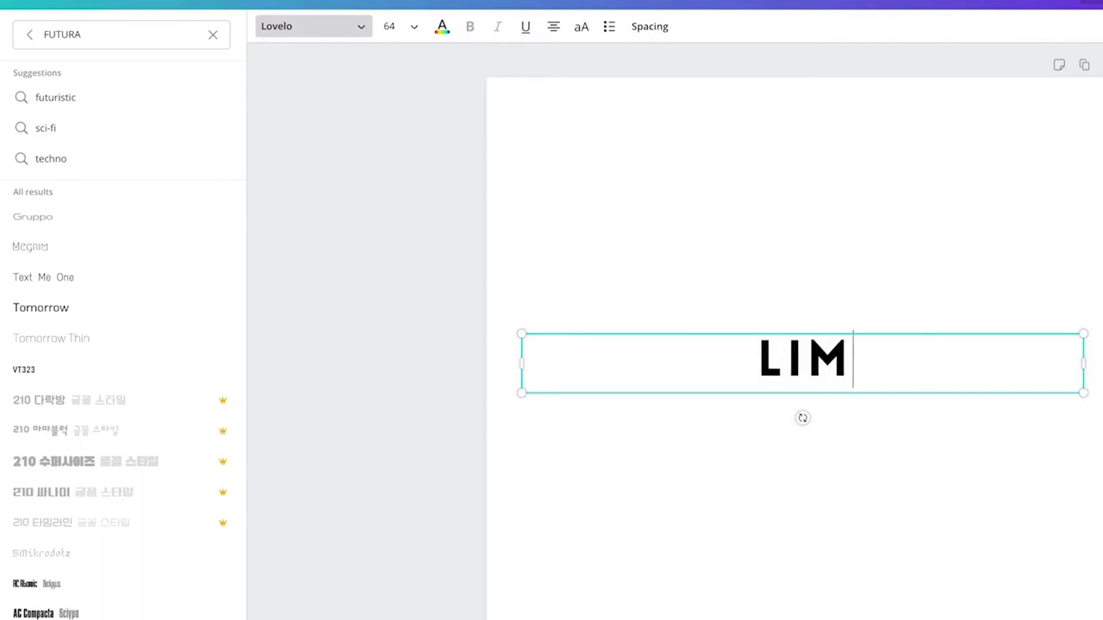
{"action": "key", "text": "BackSpace"}
{"action": "key", "text": "BackSpace"}
{"action": "type", "text": "IMELIGHT"}
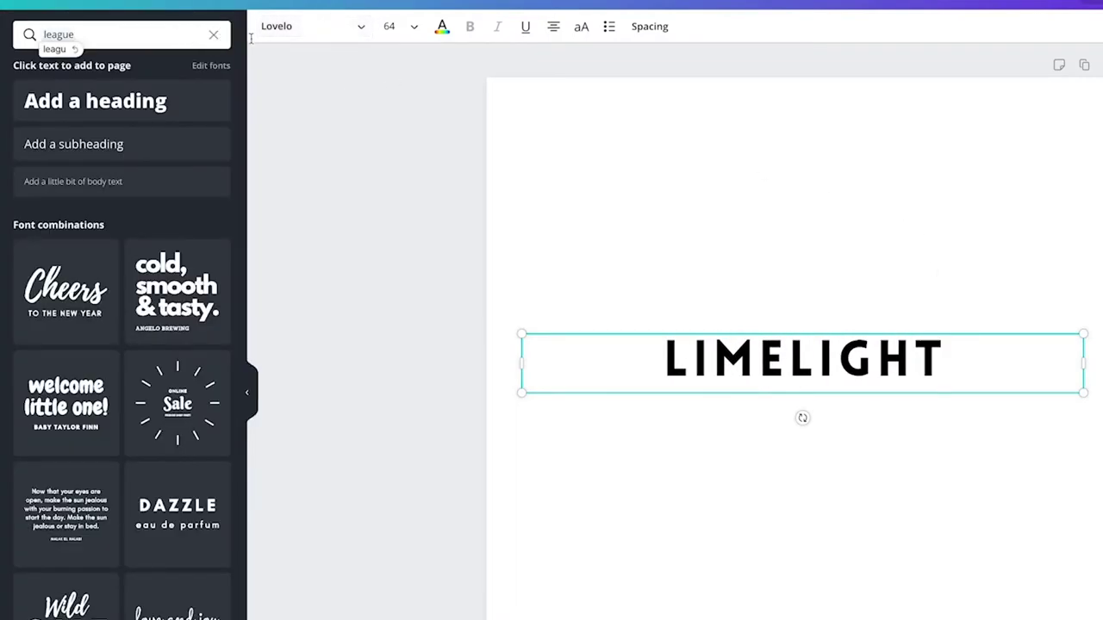
{"action": "left_click", "coordinate": [263, 29]}
{"action": "left_click", "coordinate": [143, 36]}
{"action": "type", "text": "limelight"}
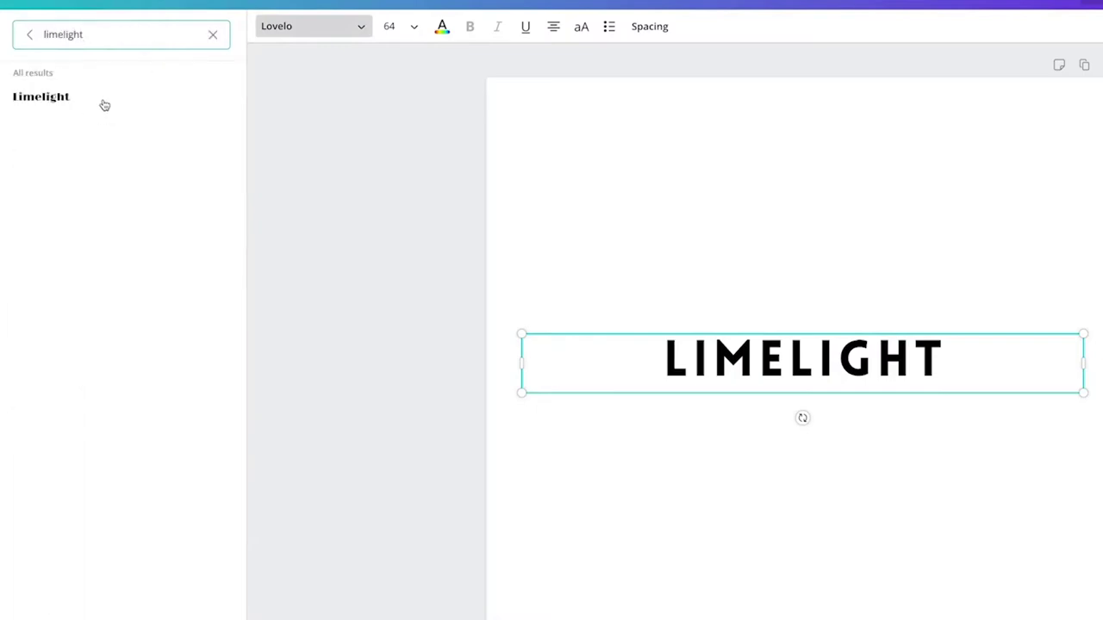
{"action": "left_click", "coordinate": [104, 103]}
Step: Reduce letter spacing to 0 and make the Limelight text all capitals
{"action": "left_click", "coordinate": [650, 26]}
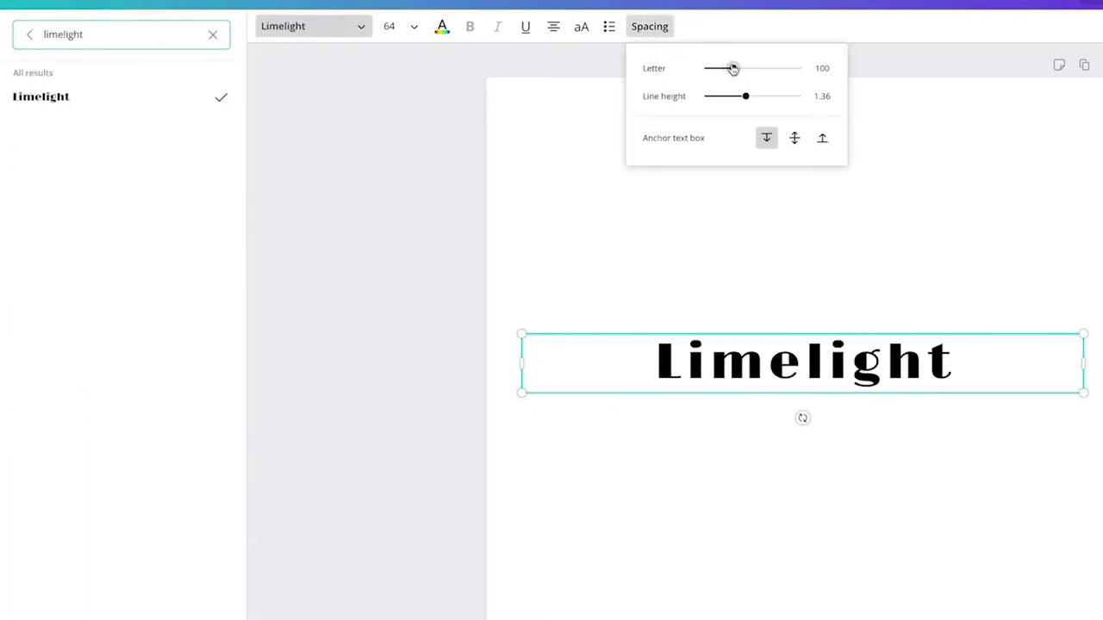
{"action": "left_click_drag", "start_coordinate": [732, 69], "coordinate": [722, 74]}
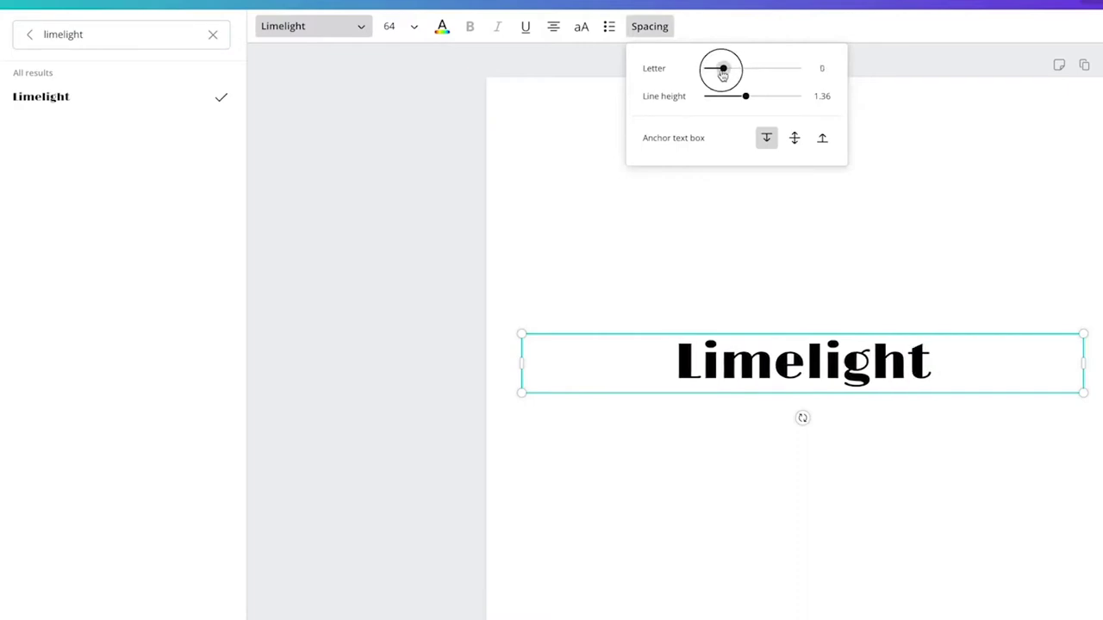
{"action": "left_click", "coordinate": [1046, 367]}
{"action": "key", "text": "ctrl+a"}
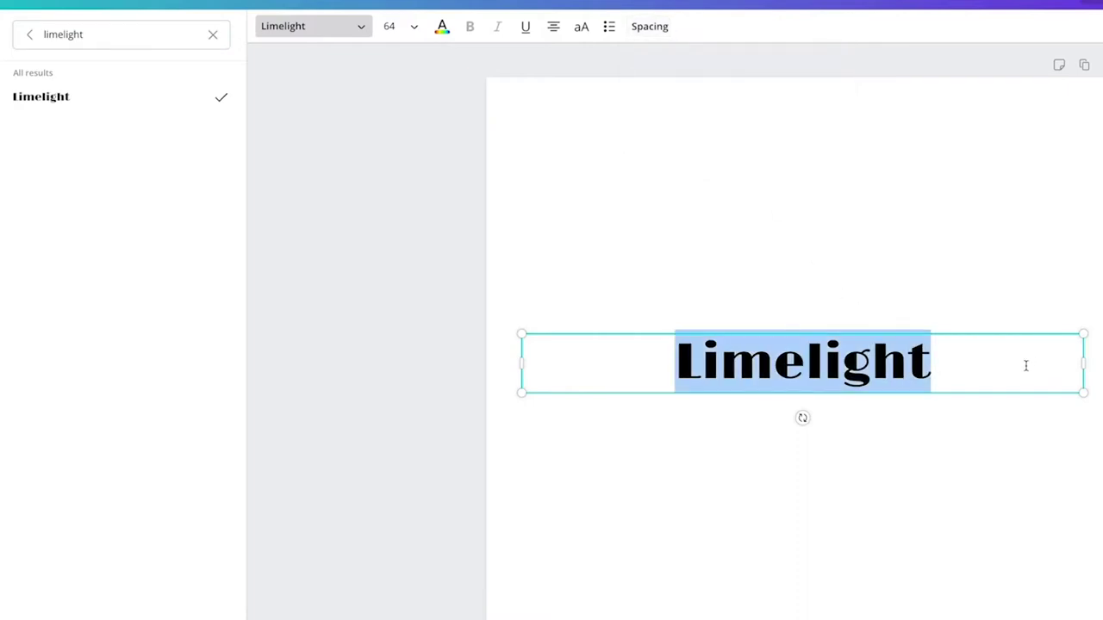
{"action": "left_click", "coordinate": [581, 28]}
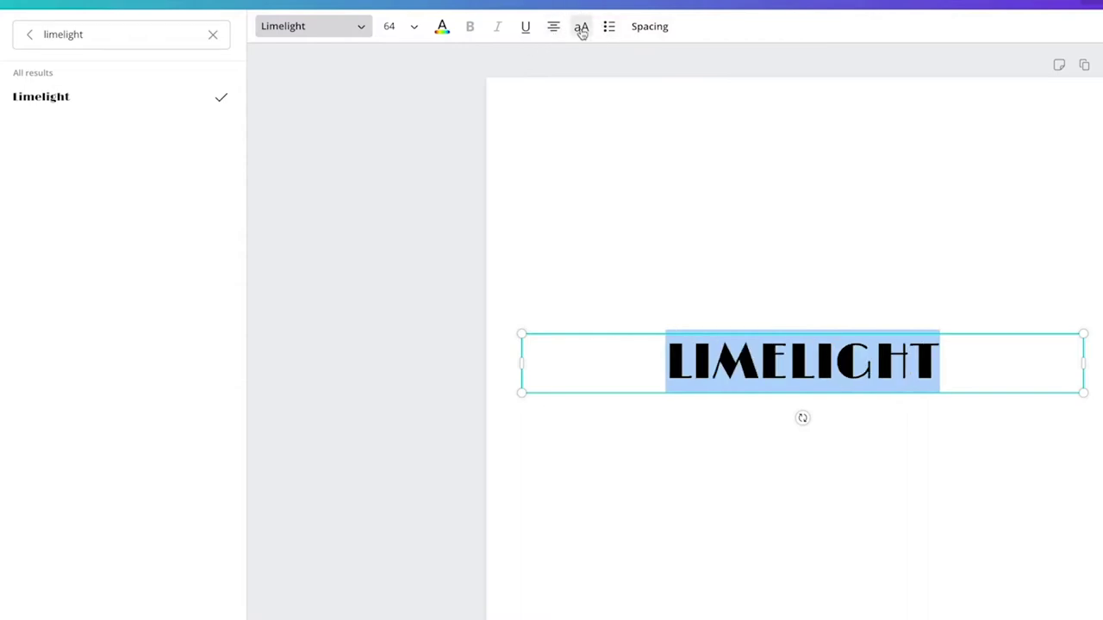
{"action": "left_click", "coordinate": [773, 117]}
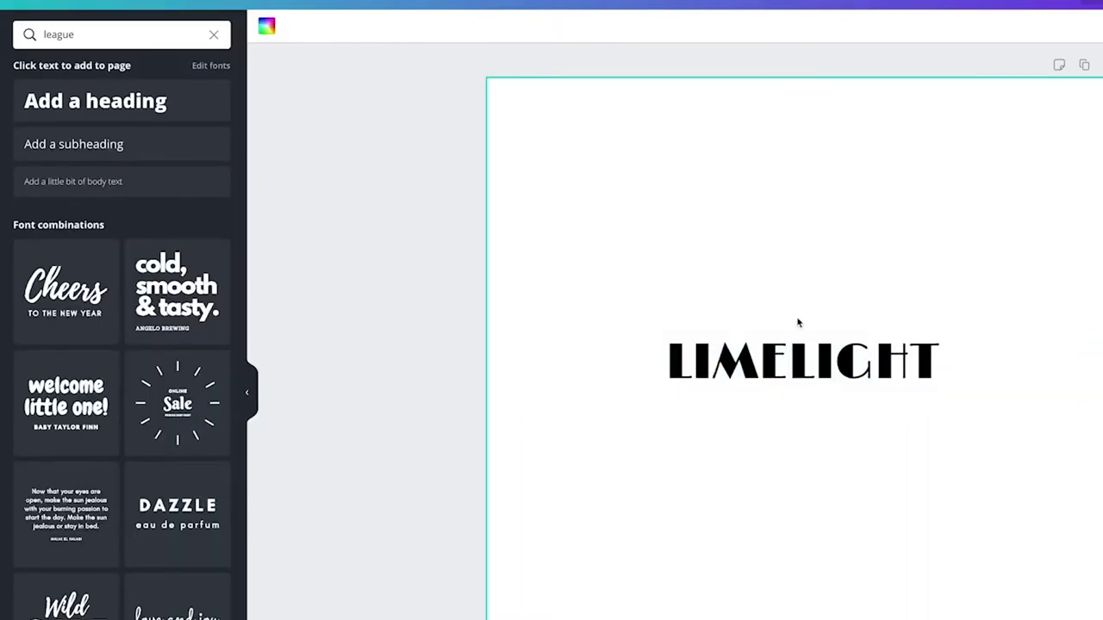
{"action": "left_click", "coordinate": [827, 355]}
Step: Replace LIMELIGHT with 'RIG SOLID' and apply Rig Solid Medium Fill from a 'rig' search
{"action": "left_click", "coordinate": [981, 380]}
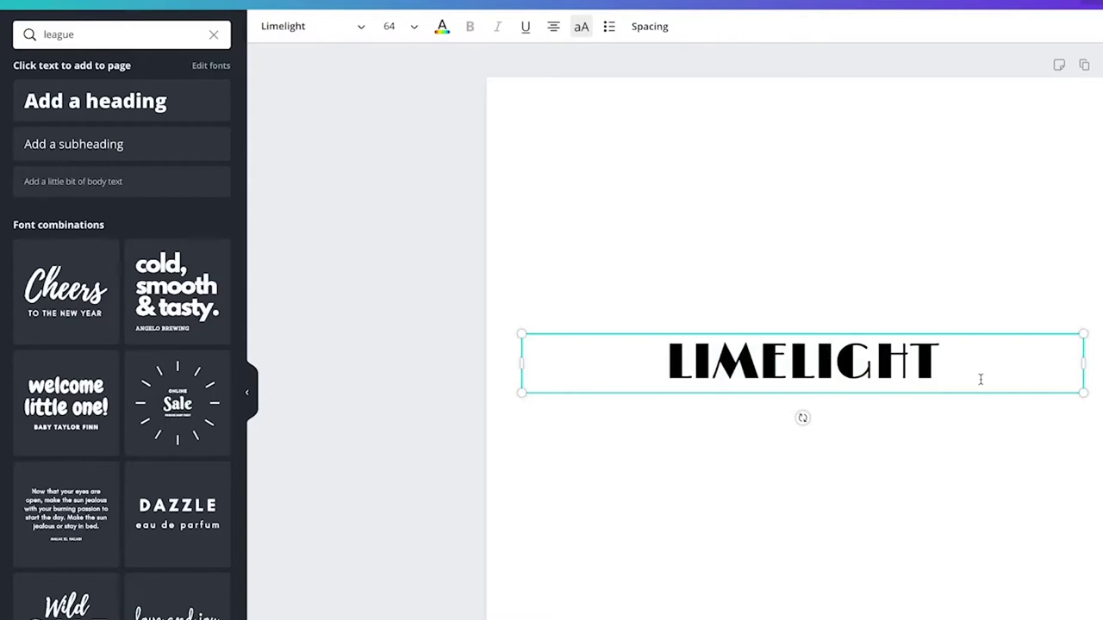
{"action": "key", "text": "ctrl+a"}
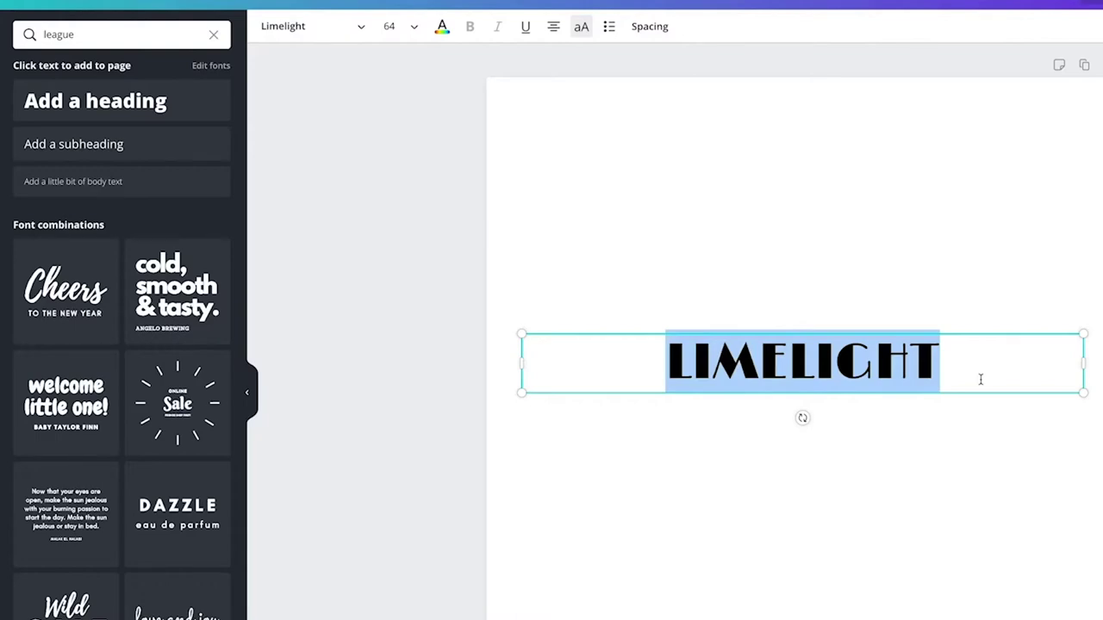
{"action": "type", "text": "RIG SO"}
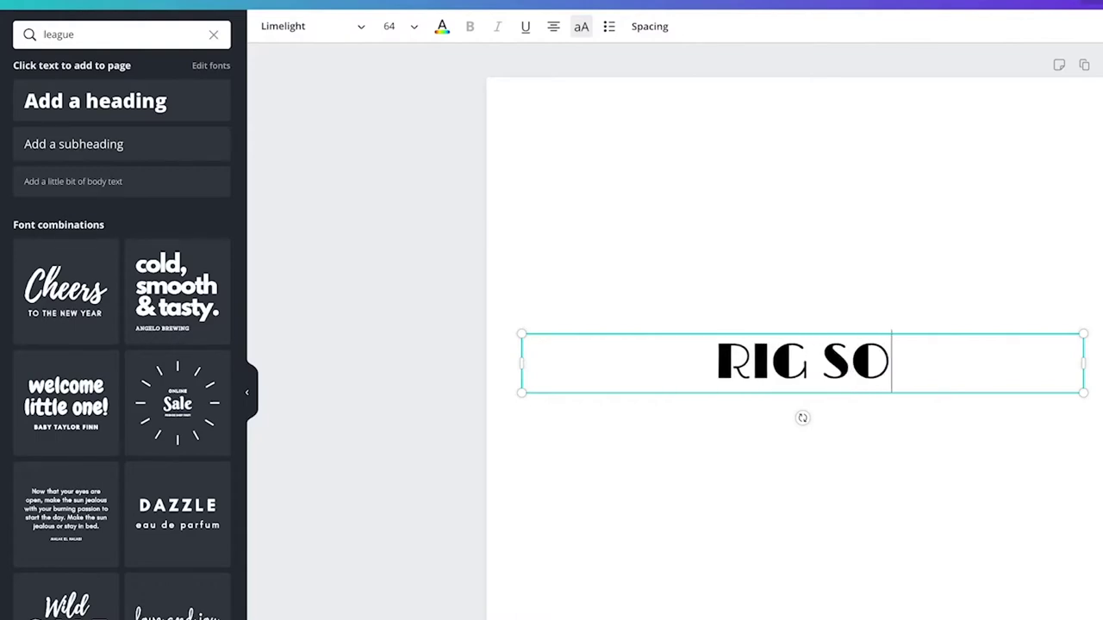
{"action": "type", "text": "LID"}
{"action": "key", "text": "ctrl+a"}
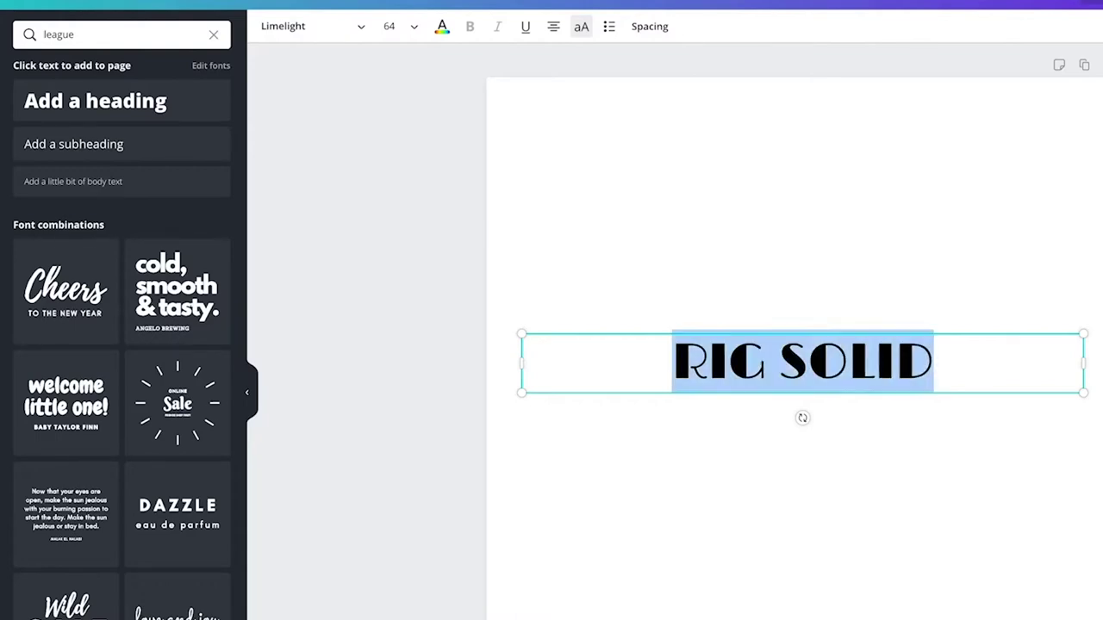
{"action": "left_click", "coordinate": [261, 28]}
{"action": "left_click", "coordinate": [174, 32]}
{"action": "type", "text": "rig"}
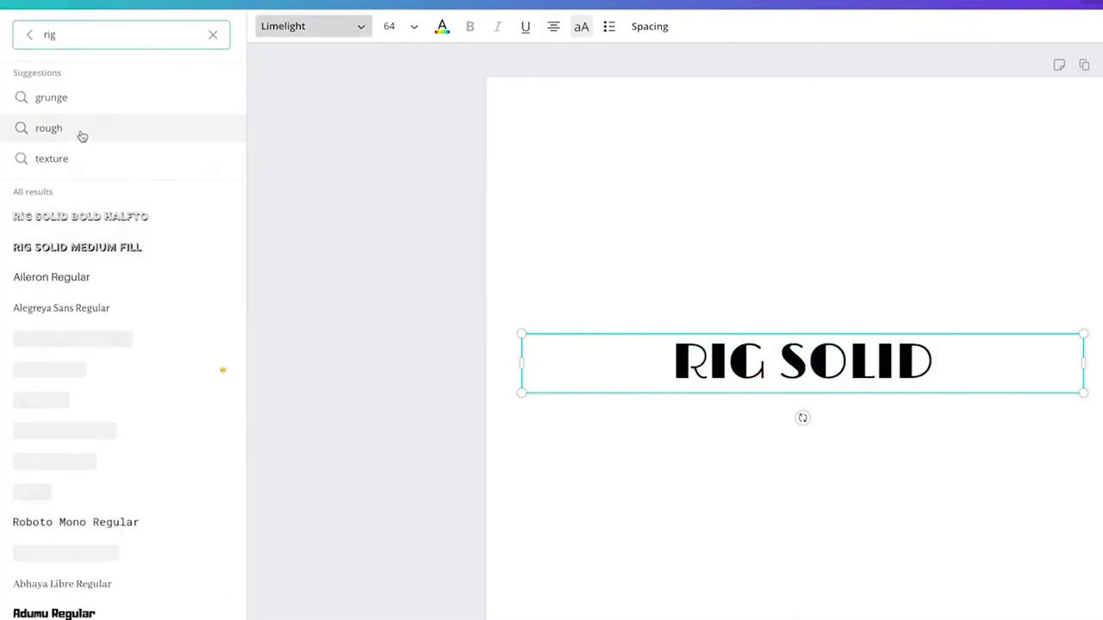
{"action": "left_click", "coordinate": [77, 250]}
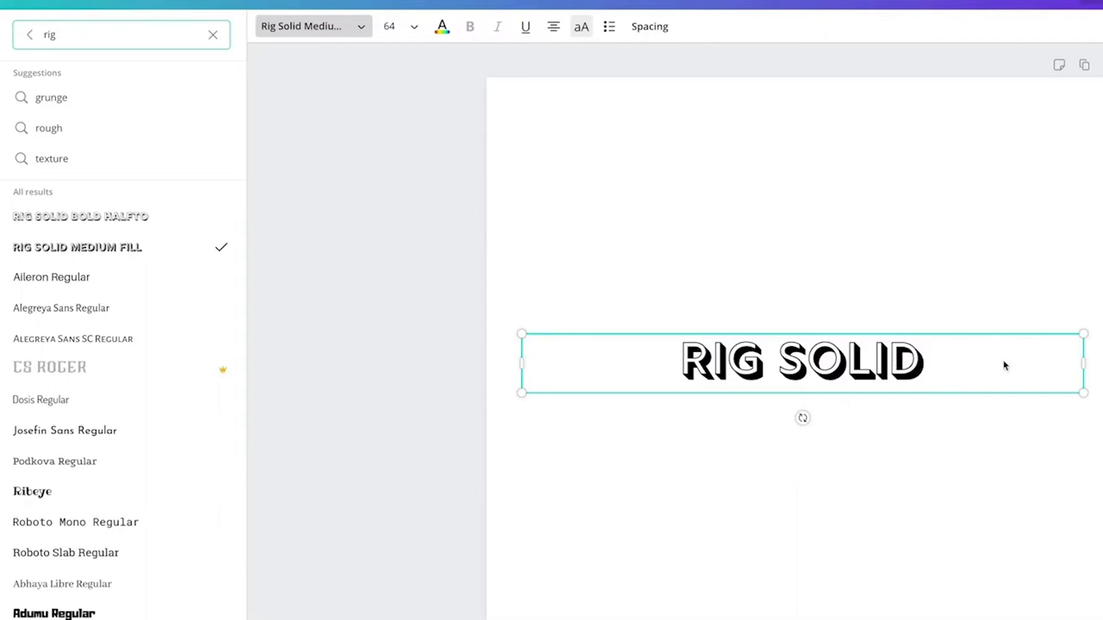
Step: Replace RIG SOLID with 'ABRIL FATFACE', fixing a stray extra letter
{"action": "triple_click", "coordinate": [841, 375]}
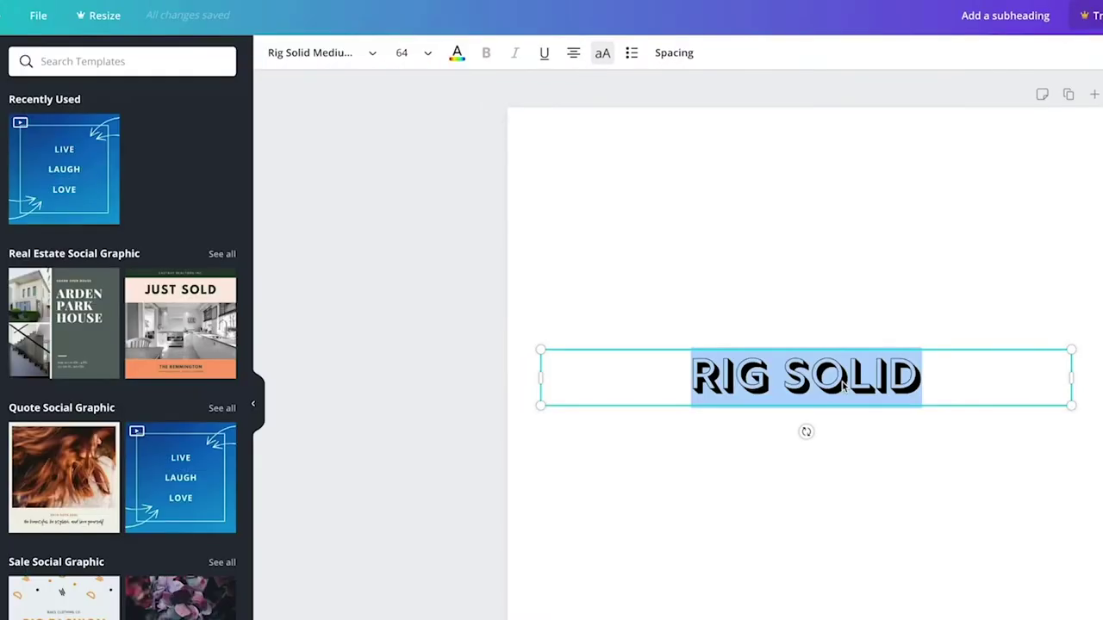
{"action": "type", "text": "AB"}
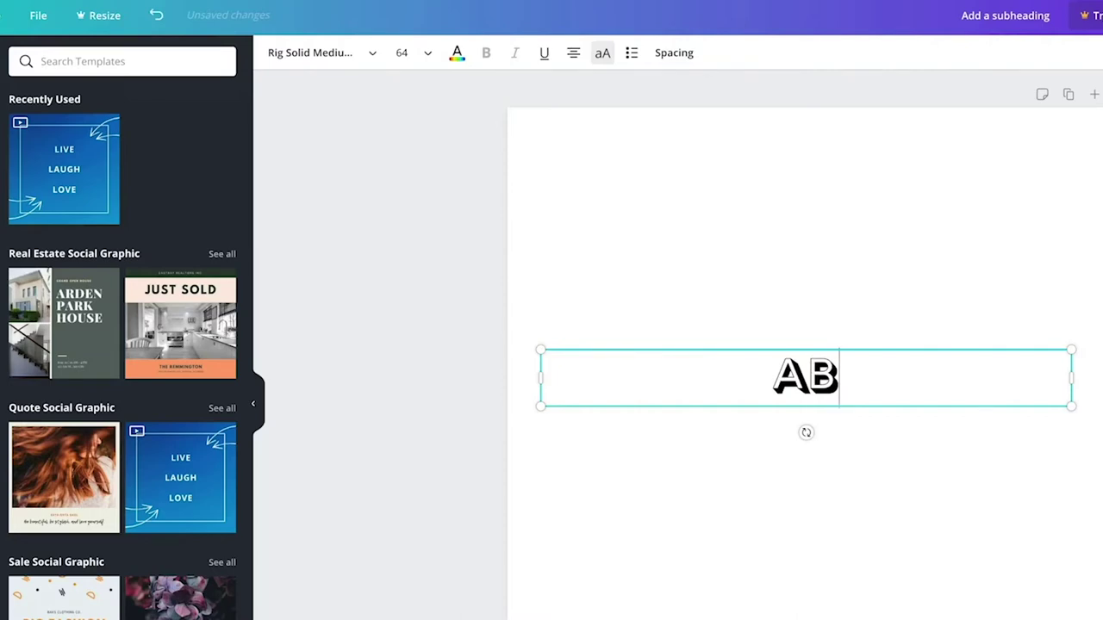
{"action": "type", "text": "RIL "}
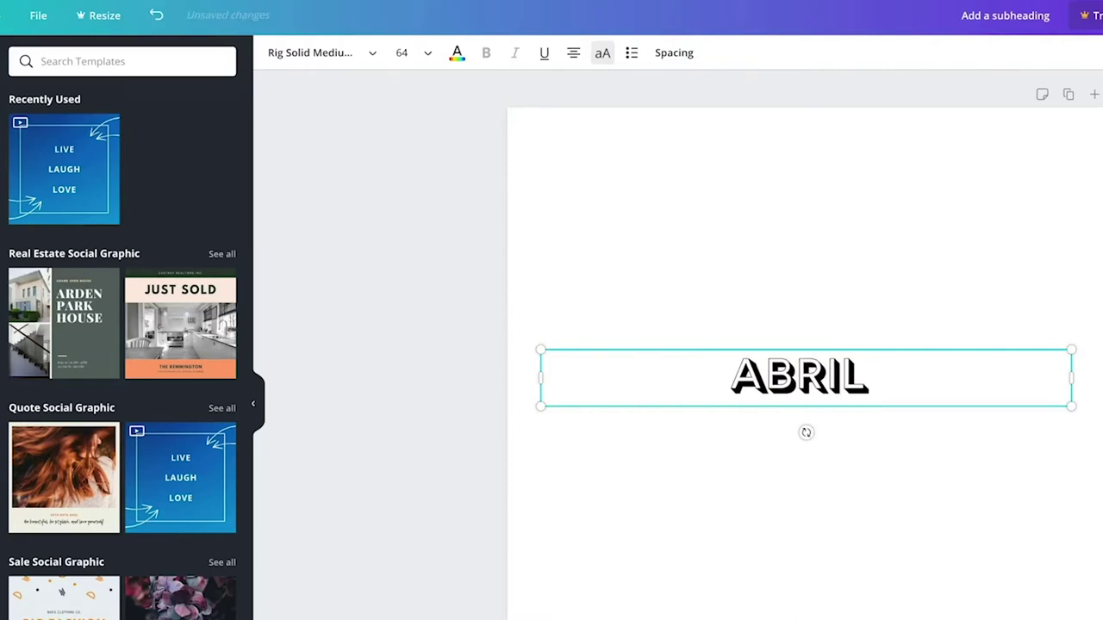
{"action": "type", "text": "FATFACEA"}
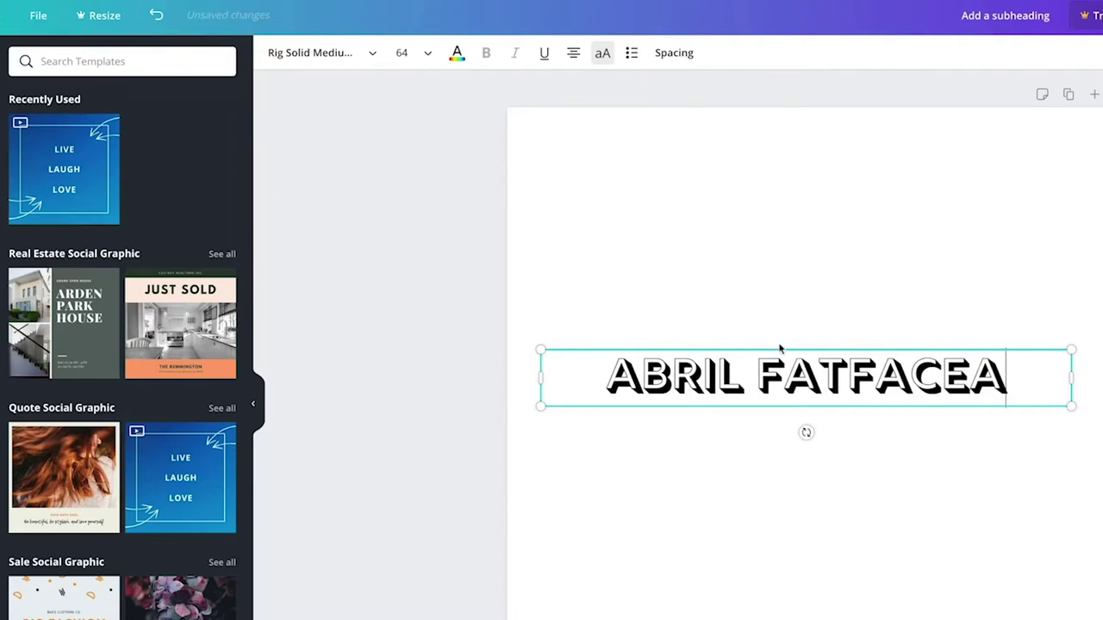
{"action": "key", "text": "BackSpace"}
{"action": "key", "text": "ctrl+a"}
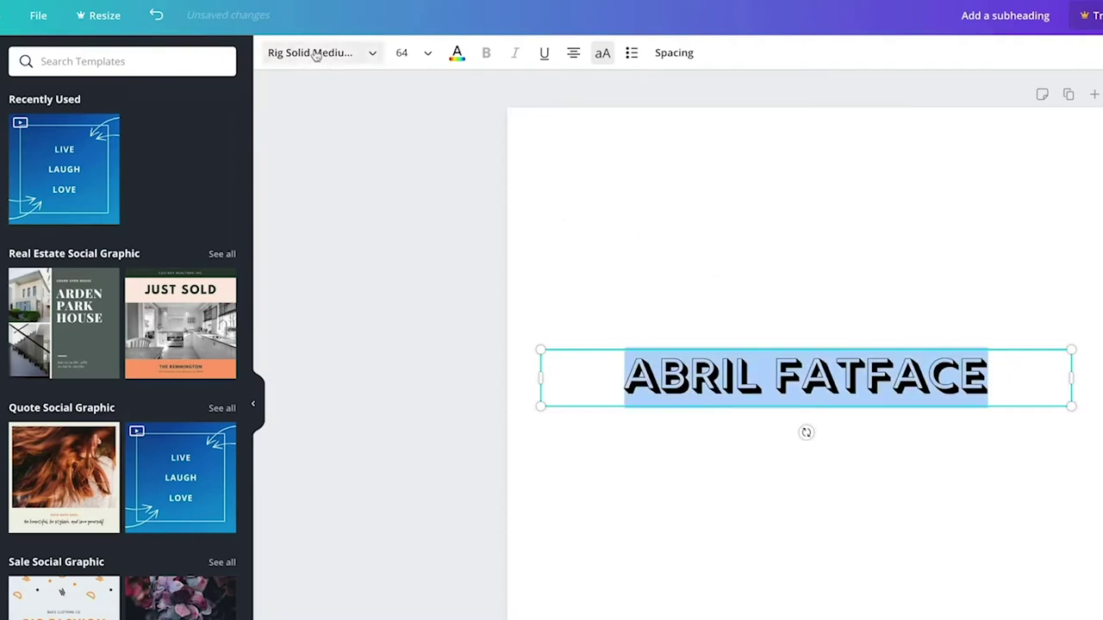
Step: Search 'abril' for Abril Fatface and switch the text from capitals to mixed case
{"action": "left_click", "coordinate": [268, 58]}
{"action": "type", "text": "abril"}
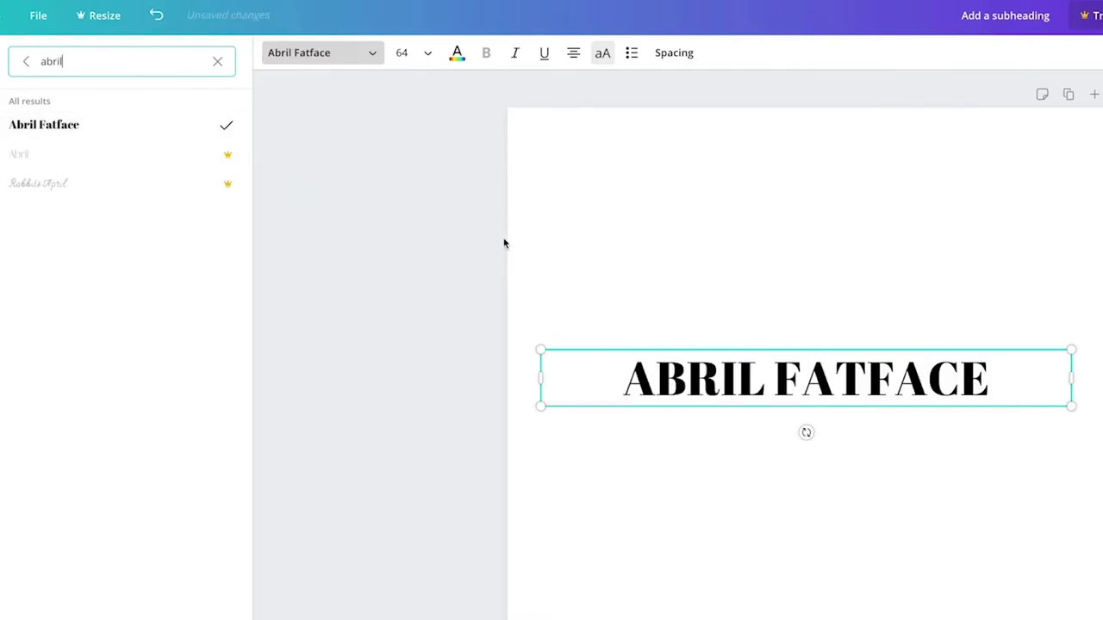
{"action": "left_click", "coordinate": [596, 57]}
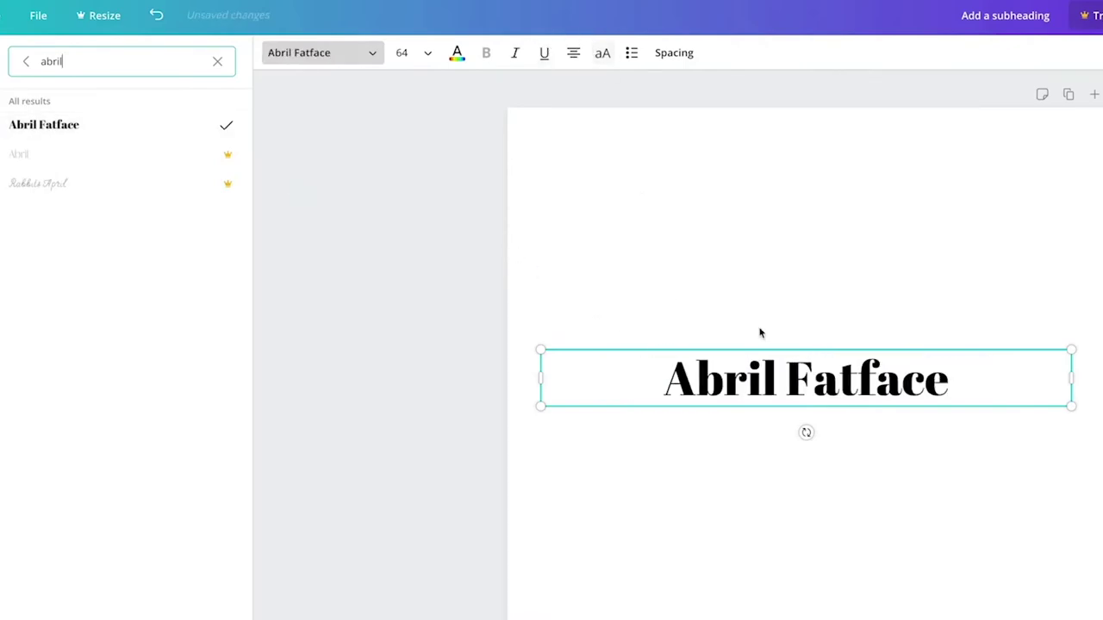
{"action": "left_click", "coordinate": [778, 388]}
{"action": "left_click", "coordinate": [966, 383]}
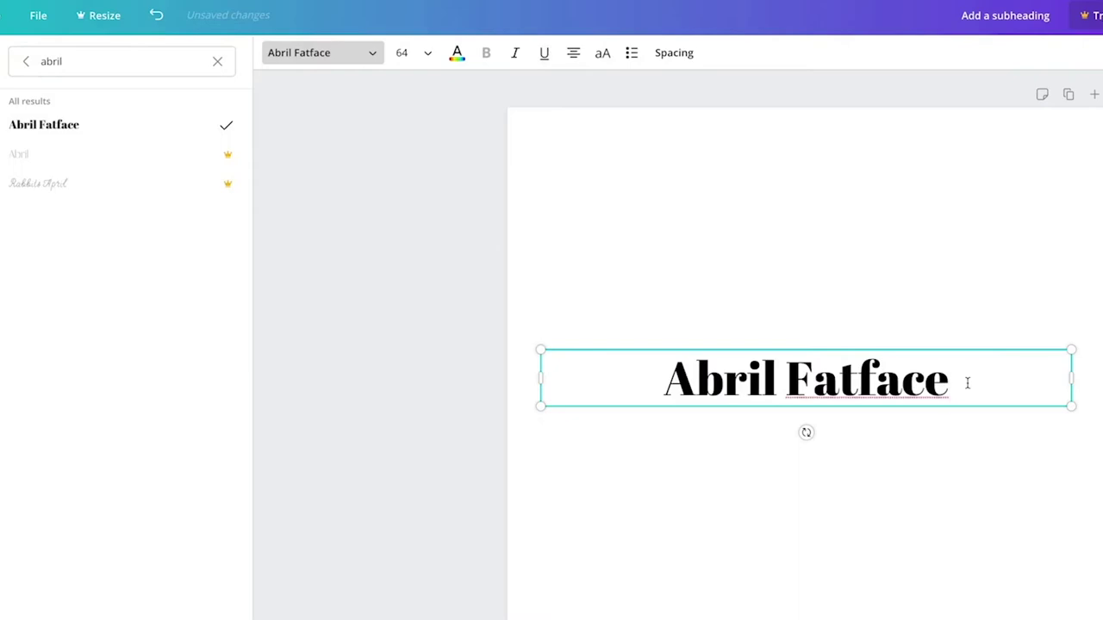
{"action": "left_click", "coordinate": [801, 392]}
{"action": "left_click", "coordinate": [935, 393]}
Step: Retype the heading as 'Yeseva One', correcting a typo
{"action": "triple_click", "coordinate": [872, 392]}
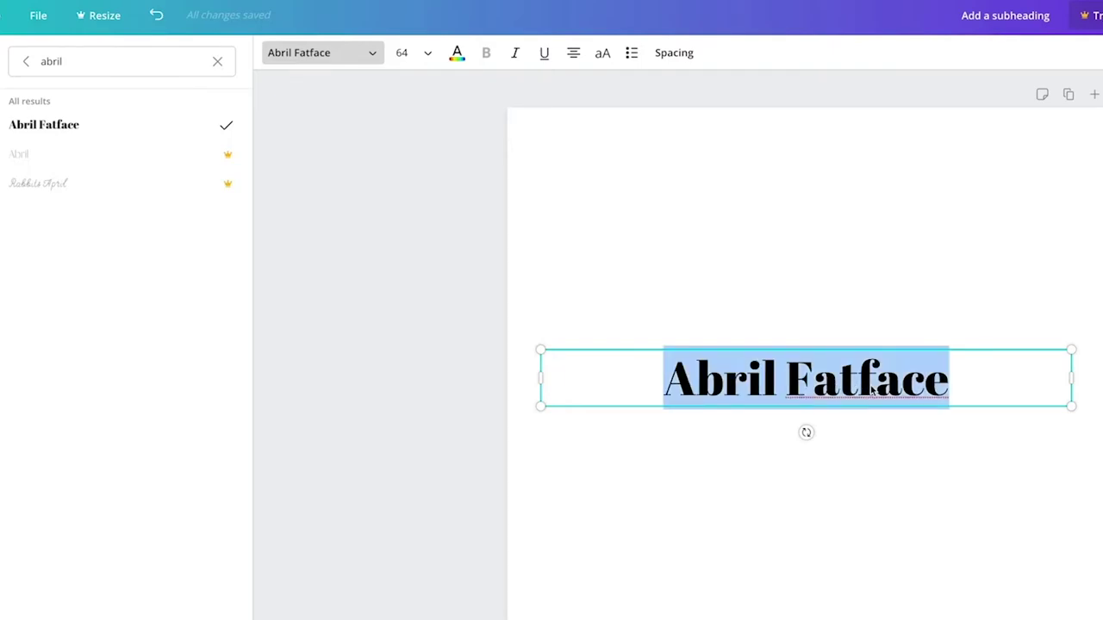
{"action": "type", "text": "Yesee"}
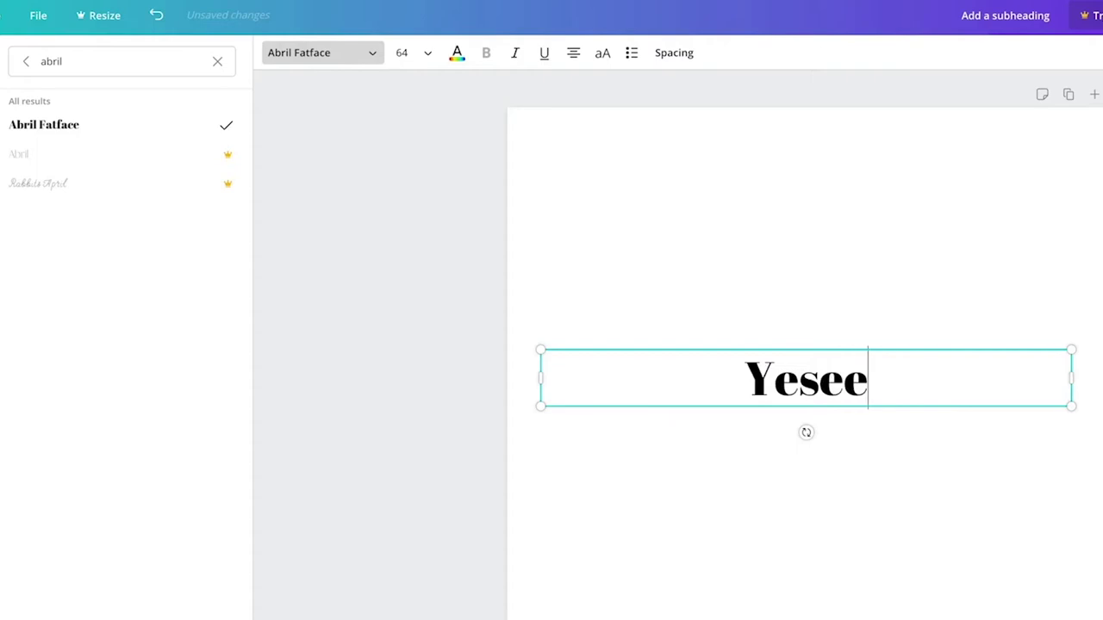
{"action": "key", "text": "BackSpace"}
{"action": "type", "text": "va One"}
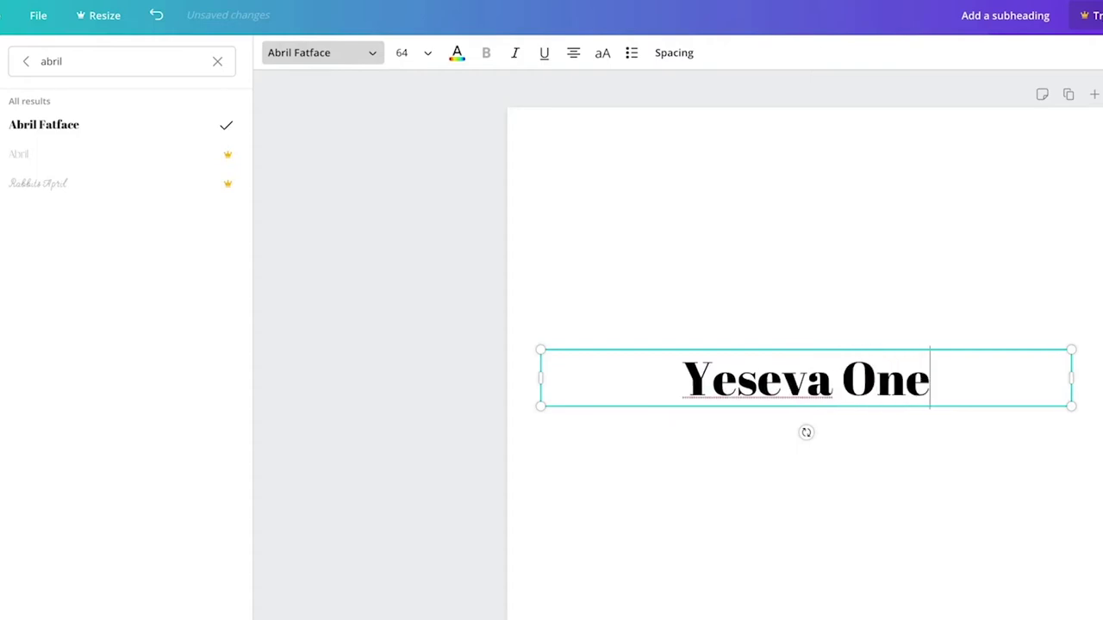
{"action": "key", "text": "ctrl+a"}
Step: Search fonts for 'yes' and apply Yeseva One to the heading
{"action": "left_click", "coordinate": [364, 61]}
{"action": "left_click", "coordinate": [364, 61]}
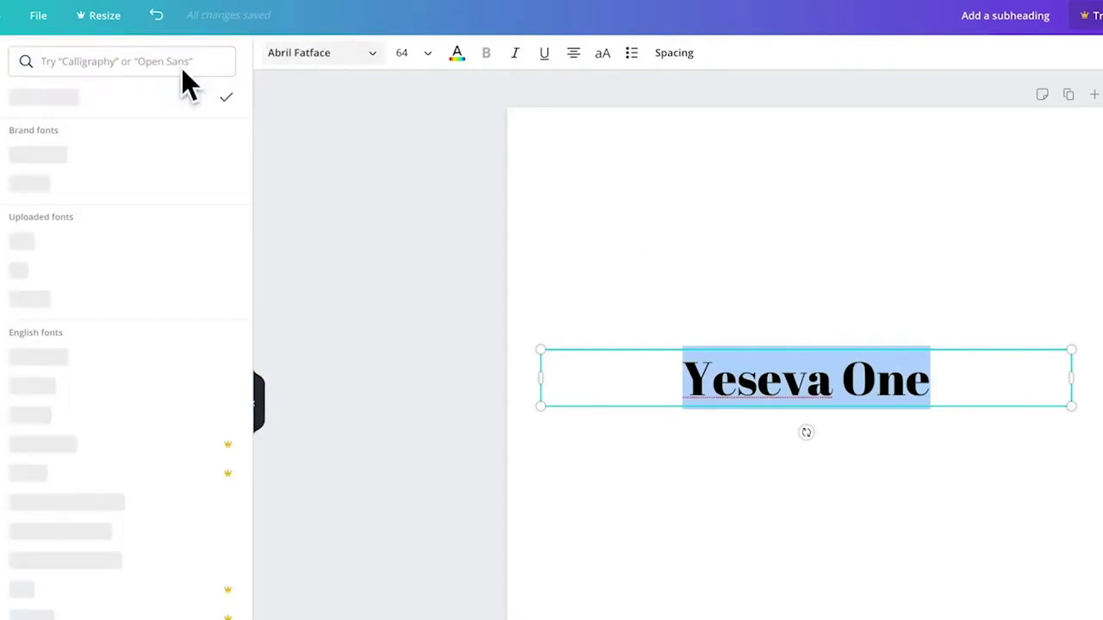
{"action": "left_click", "coordinate": [170, 63]}
{"action": "type", "text": "yes"}
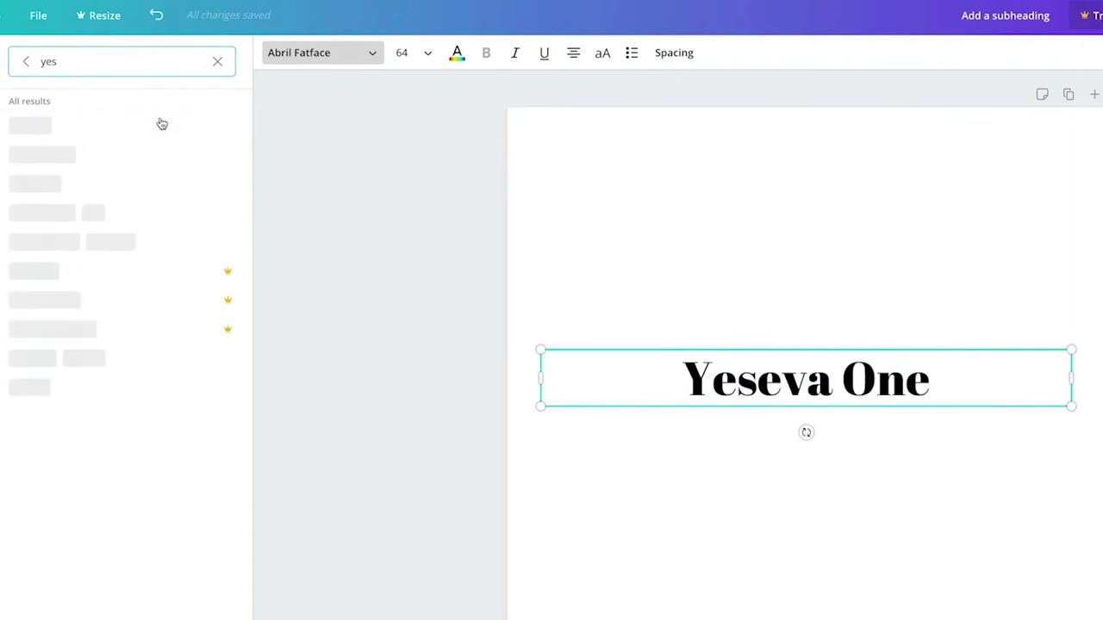
{"action": "left_click", "coordinate": [61, 161]}
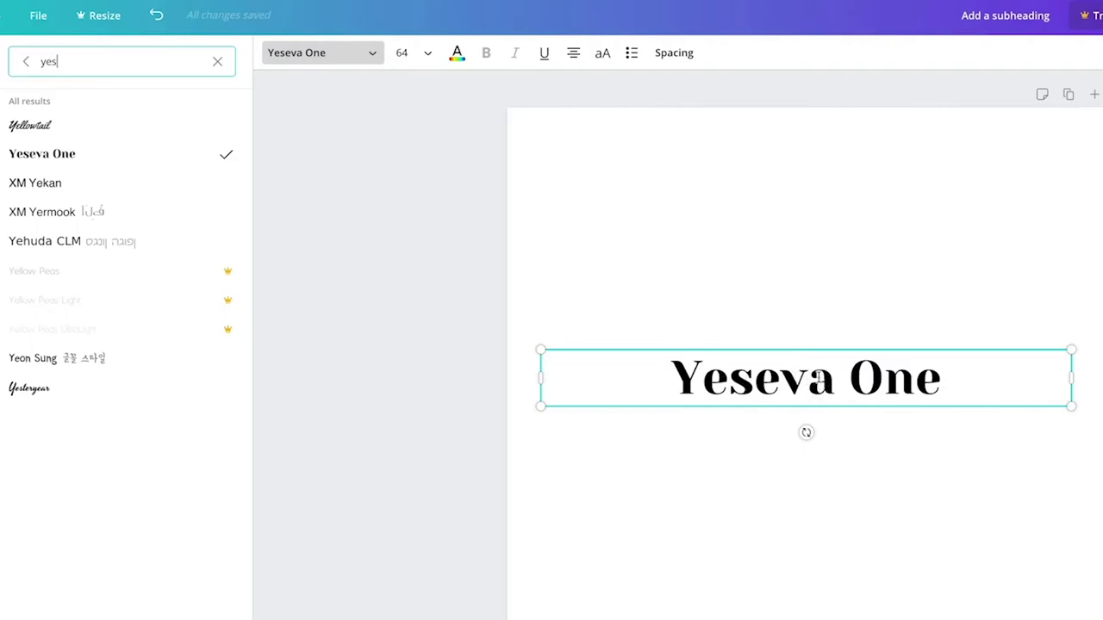
{"action": "left_click", "coordinate": [806, 380]}
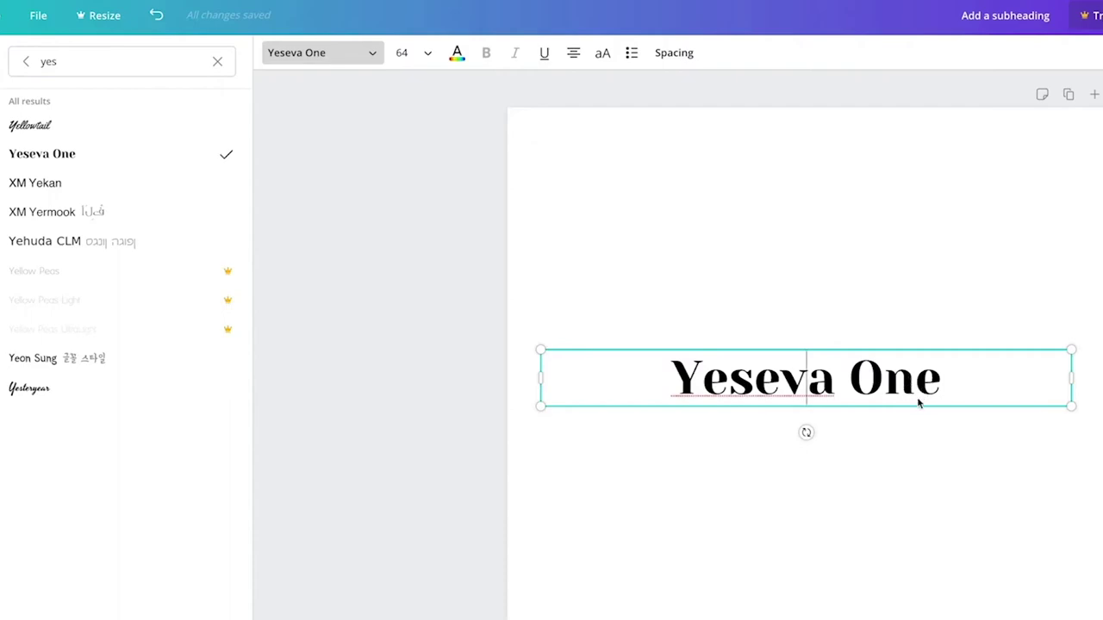
{"action": "triple_click", "coordinate": [780, 386]}
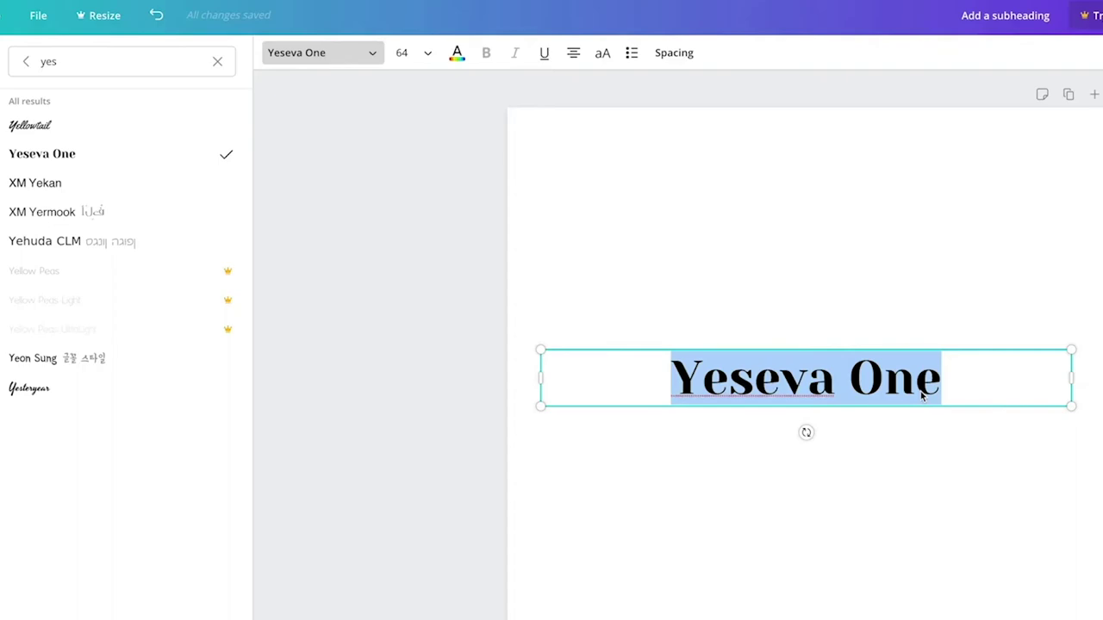
Step: Type 'Playfair Display' and apply the Playfair Display font via a 'playf' search
{"action": "type", "text": "Playfair"}
{"action": "type", "text": " Display"}
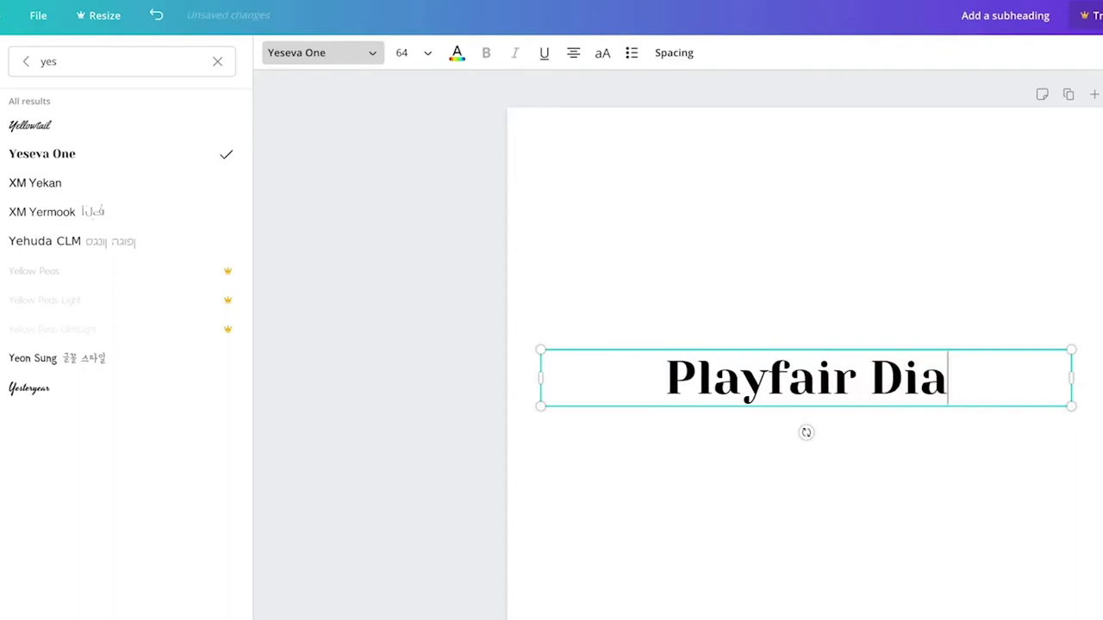
{"action": "key", "text": "ctrl+a"}
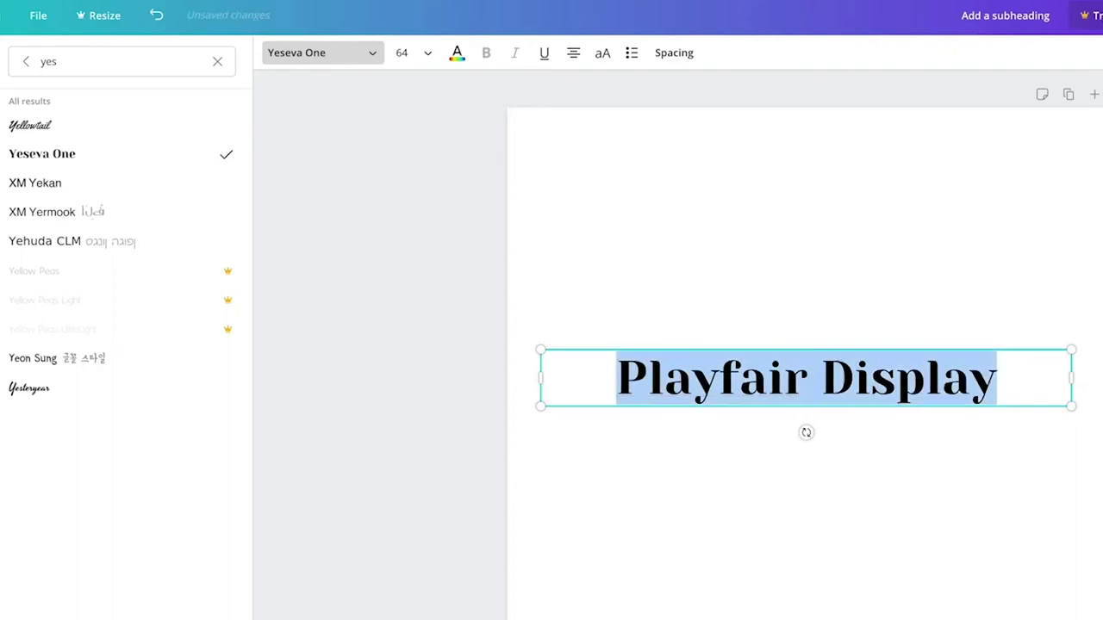
{"action": "left_click", "coordinate": [305, 57]}
{"action": "left_click", "coordinate": [280, 57]}
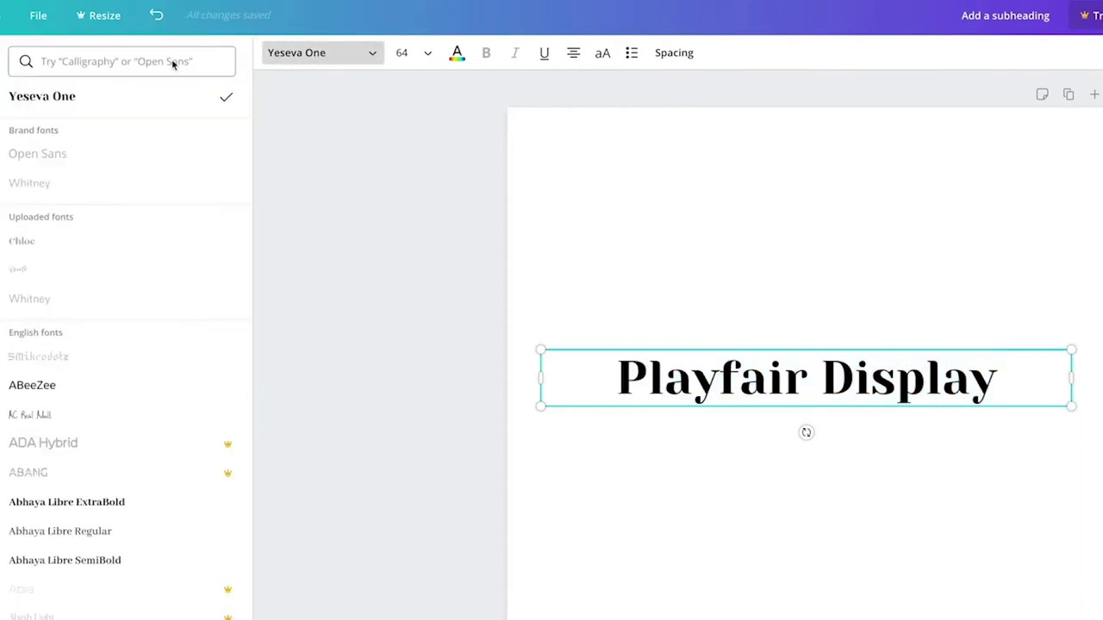
{"action": "left_click", "coordinate": [202, 59]}
{"action": "type", "text": "playf"}
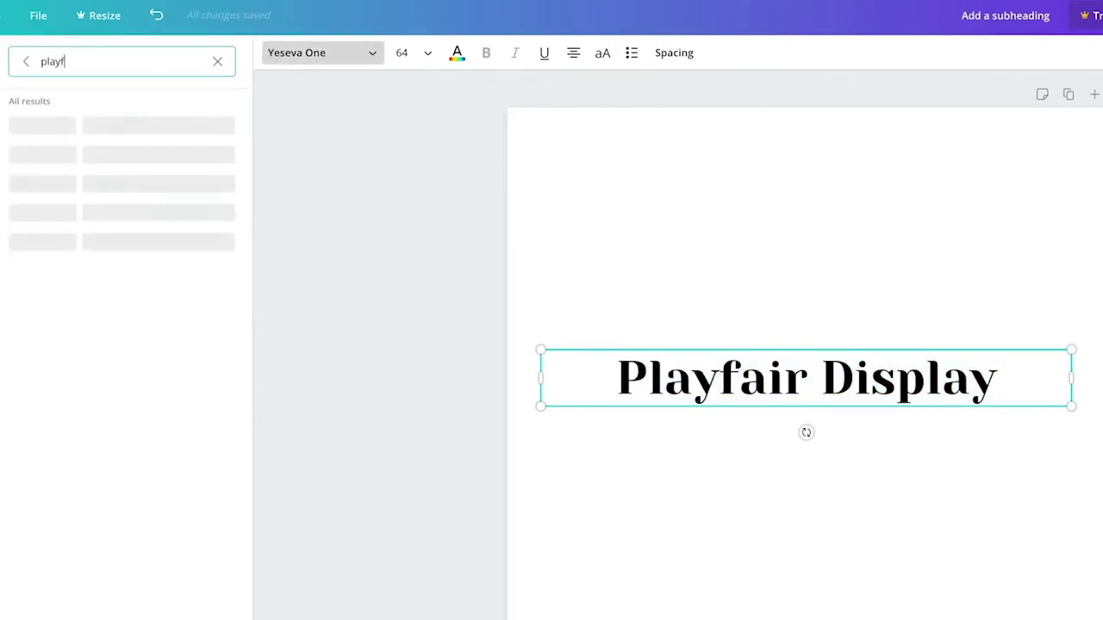
{"action": "left_click", "coordinate": [118, 126]}
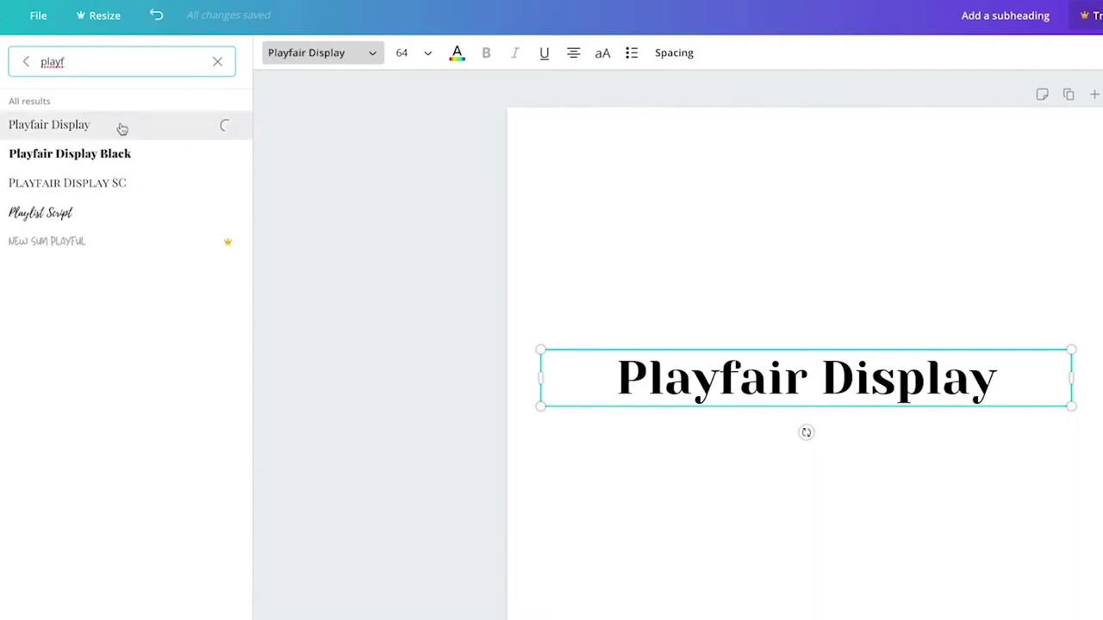
Step: Try bold, wider letter spacing and italic on the whole Playfair Display heading
{"action": "left_click", "coordinate": [740, 370]}
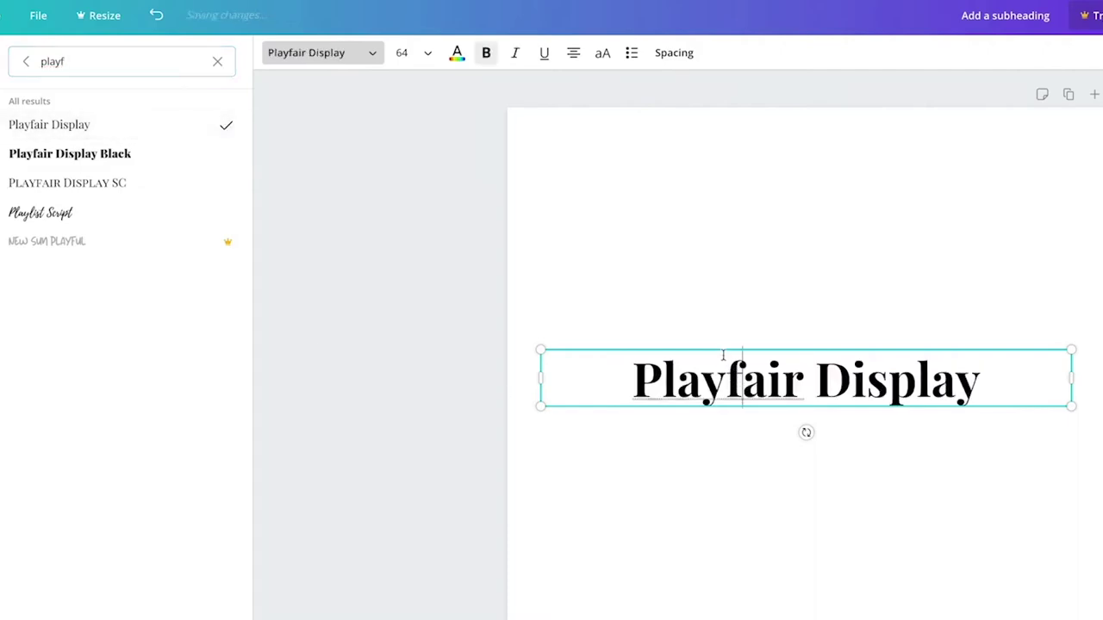
{"action": "key", "text": "ctrl+a"}
{"action": "left_click", "coordinate": [486, 53]}
{"action": "left_click", "coordinate": [1002, 389]}
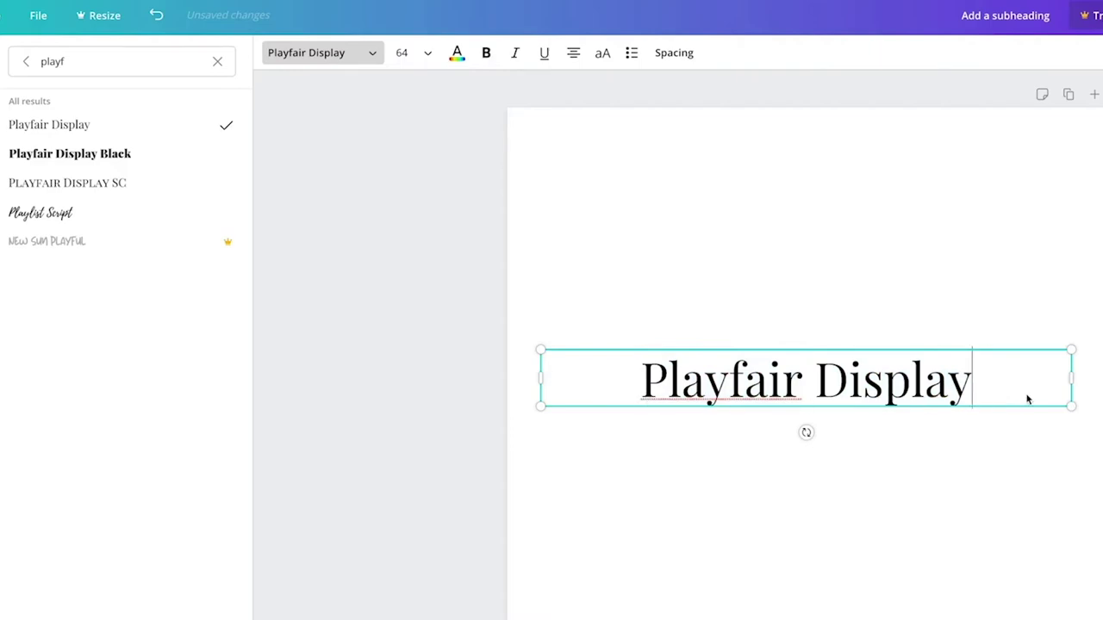
{"action": "triple_click", "coordinate": [935, 393]}
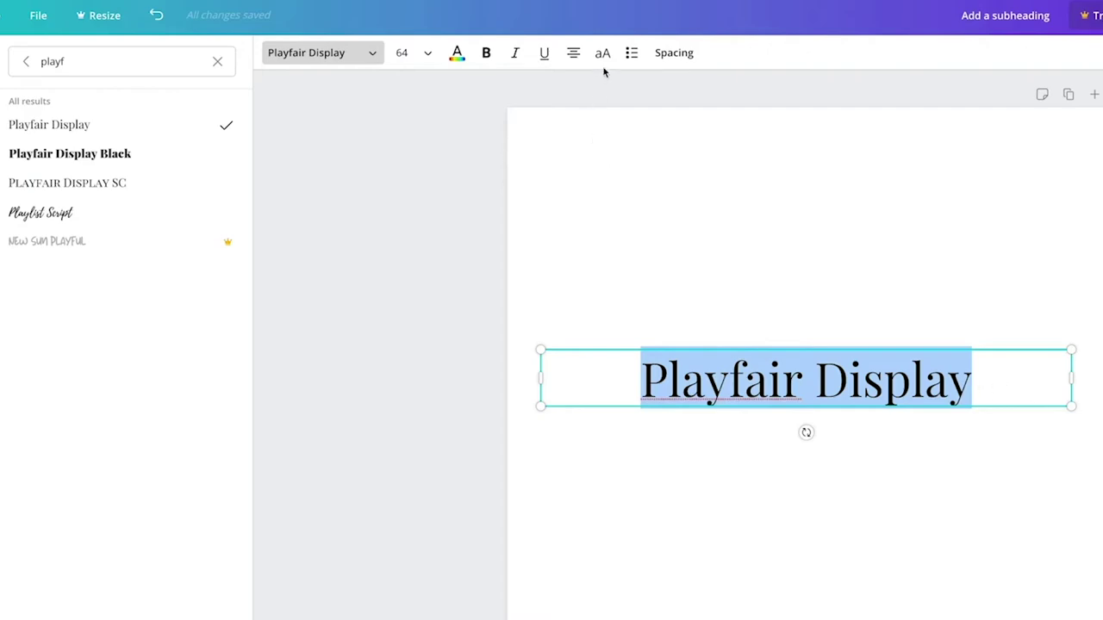
{"action": "left_click", "coordinate": [485, 55]}
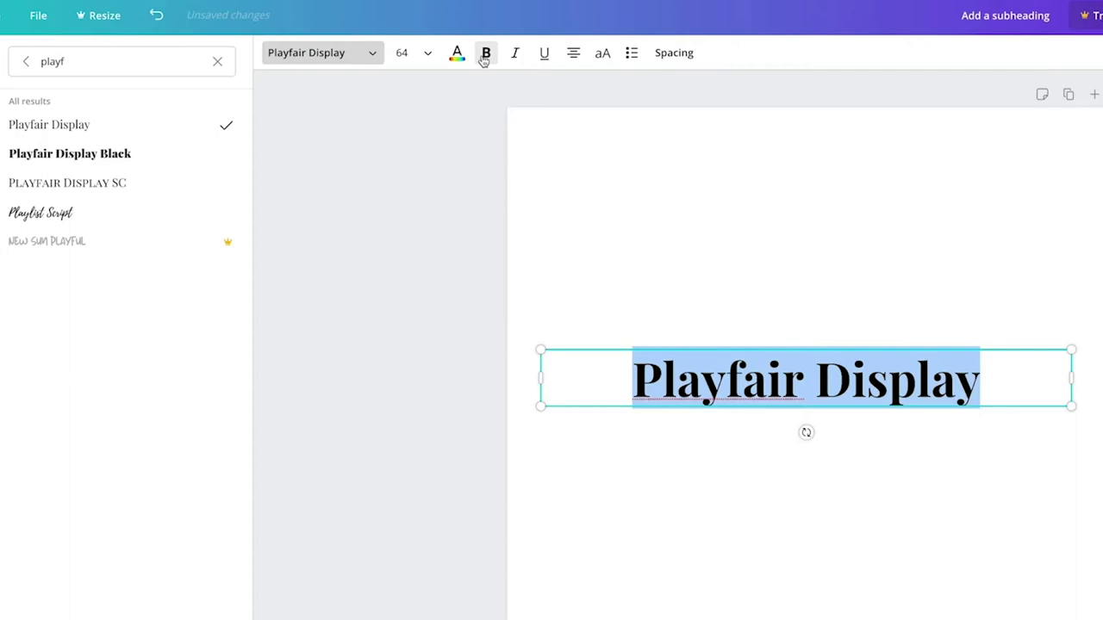
{"action": "left_click", "coordinate": [681, 54]}
{"action": "left_click_drag", "start_coordinate": [752, 100], "coordinate": [751, 100]}
{"action": "left_click", "coordinate": [514, 53]}
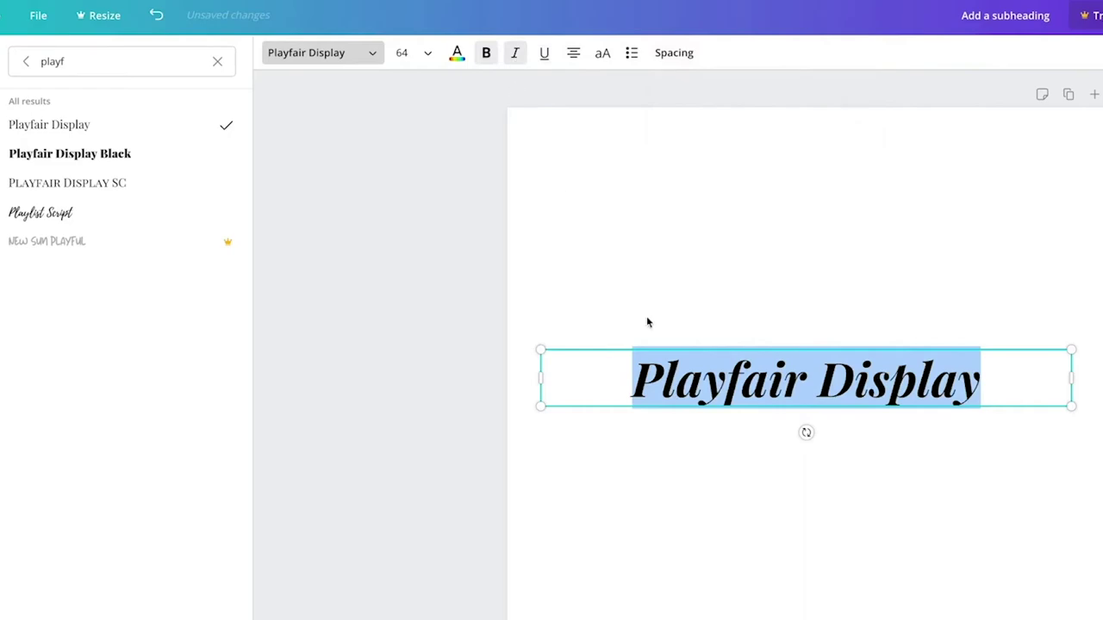
{"action": "left_click", "coordinate": [969, 439]}
Step: Enlarge the heading box slightly and remove bold while keeping the heading italic
{"action": "double_click", "coordinate": [901, 372]}
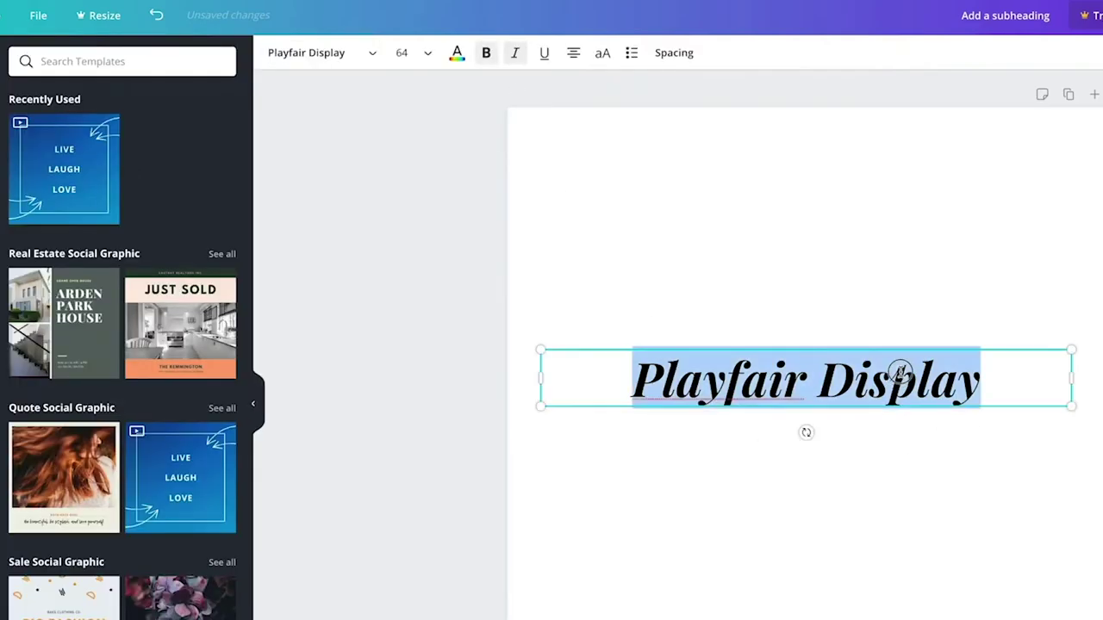
{"action": "left_click", "coordinate": [989, 384]}
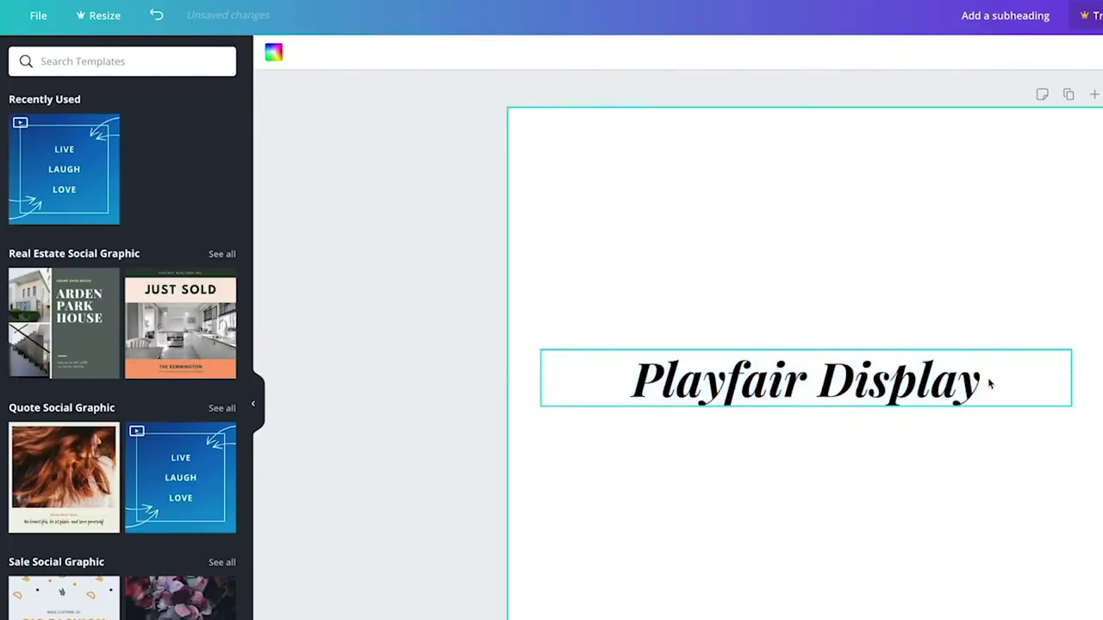
{"action": "left_click", "coordinate": [806, 383]}
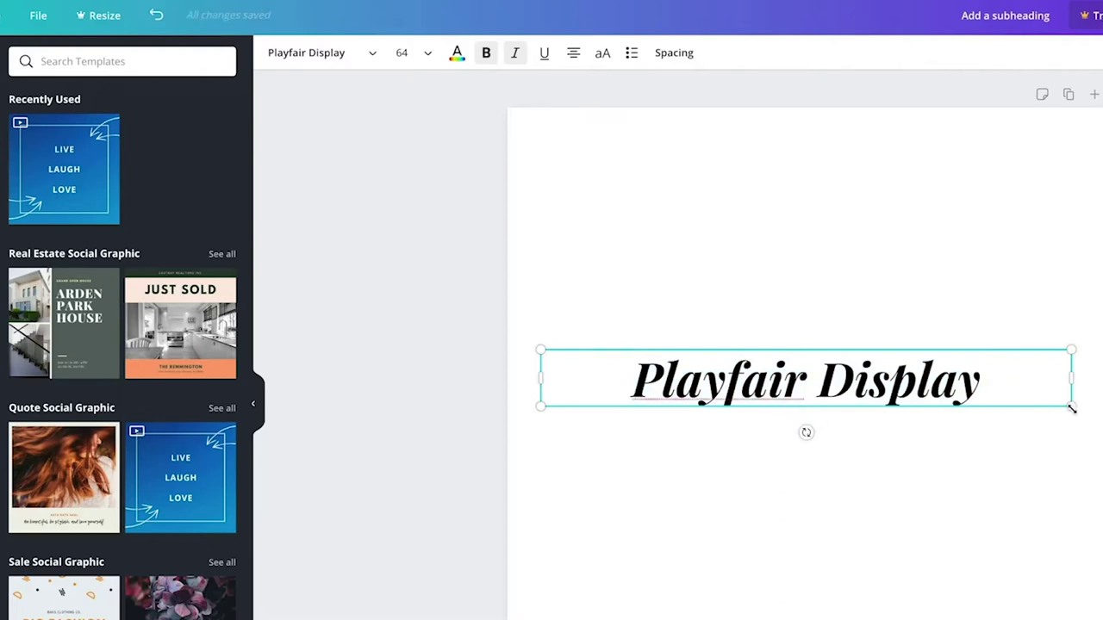
{"action": "mouse_move", "coordinate": [1071, 405]}
{"action": "left_mouse_down"}
{"action": "mouse_move", "coordinate": [1068, 419]}
{"action": "mouse_move", "coordinate": [1072, 407]}
{"action": "left_mouse_up"}
{"action": "double_click", "coordinate": [937, 376]}
{"action": "left_click_drag", "start_coordinate": [937, 377], "coordinate": [715, 405]}
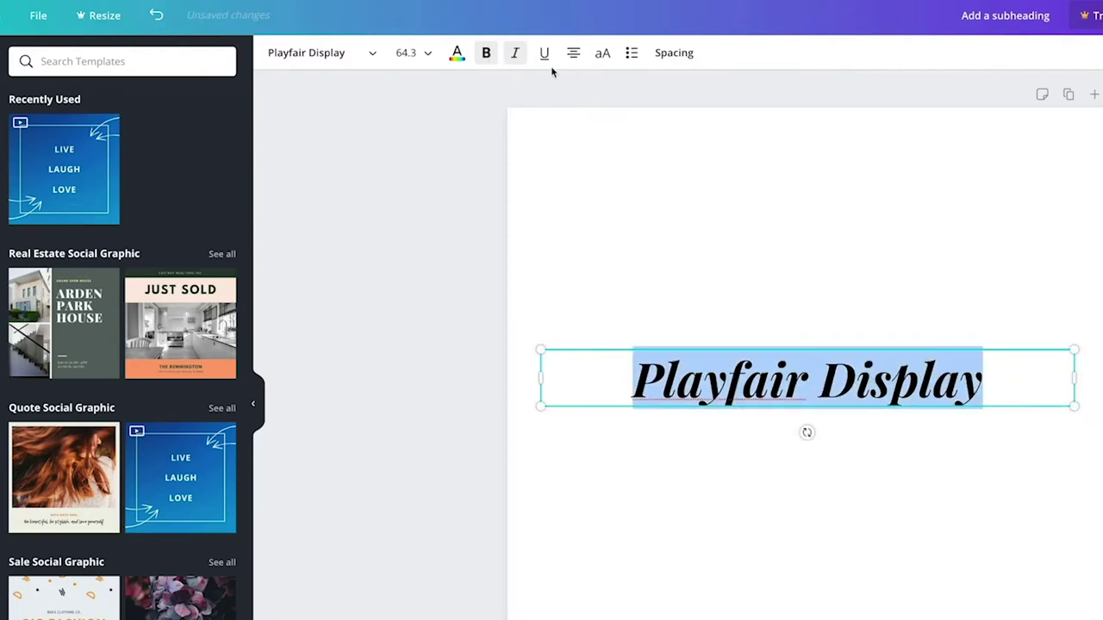
{"action": "left_click", "coordinate": [517, 55]}
{"action": "left_click", "coordinate": [517, 55]}
{"action": "left_click", "coordinate": [488, 54]}
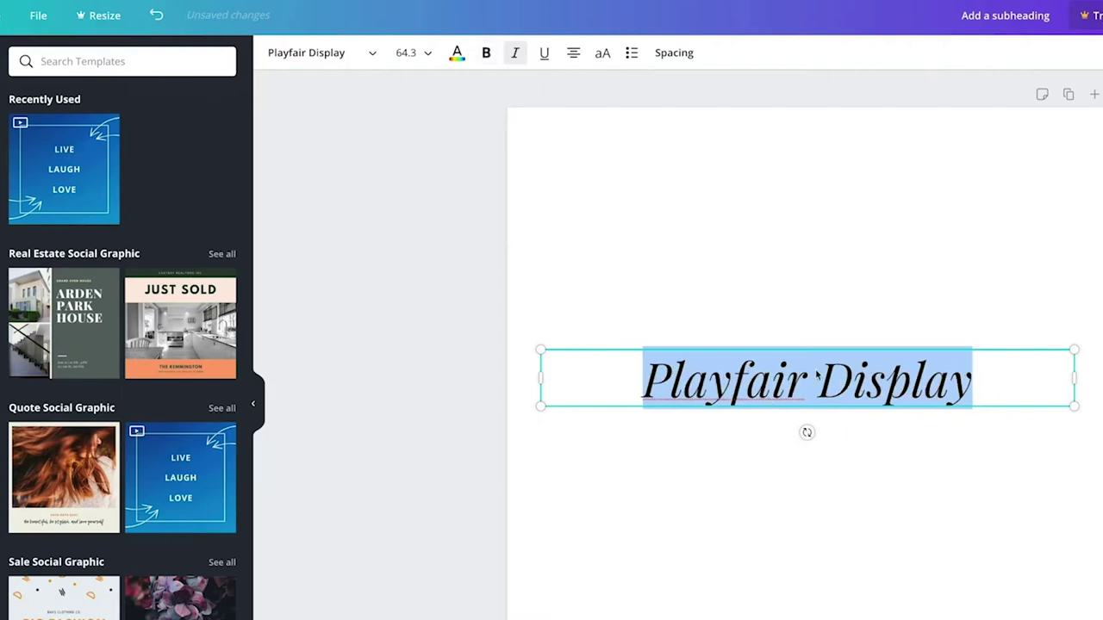
Step: Try Playfair Display Black from a 'play' search, then revert to regular Playfair Display
{"action": "left_click", "coordinate": [332, 53]}
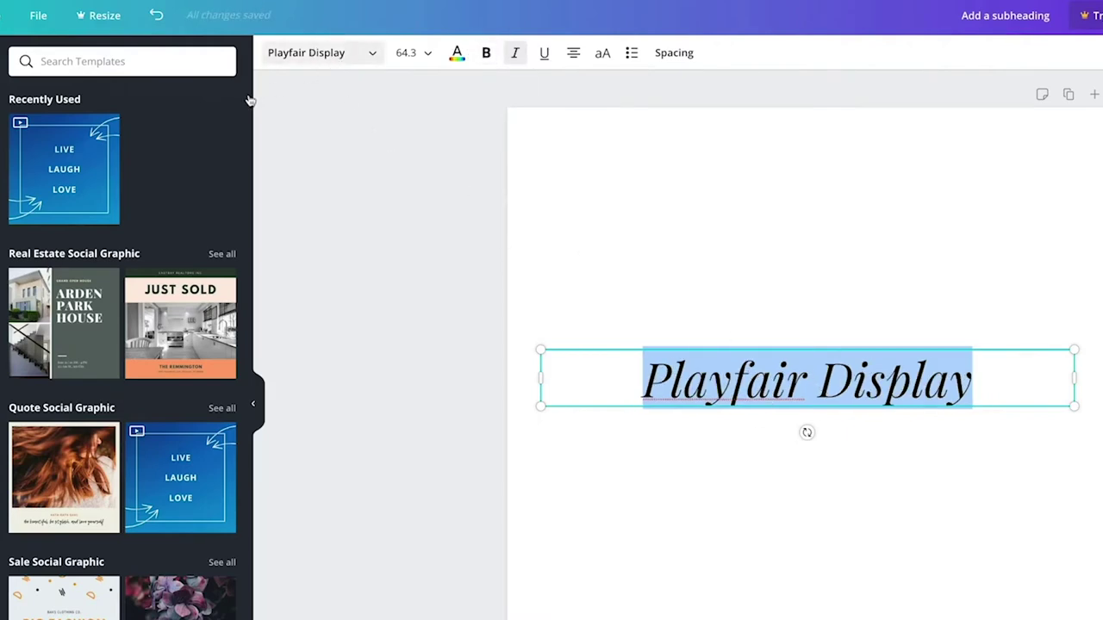
{"action": "left_click", "coordinate": [165, 62]}
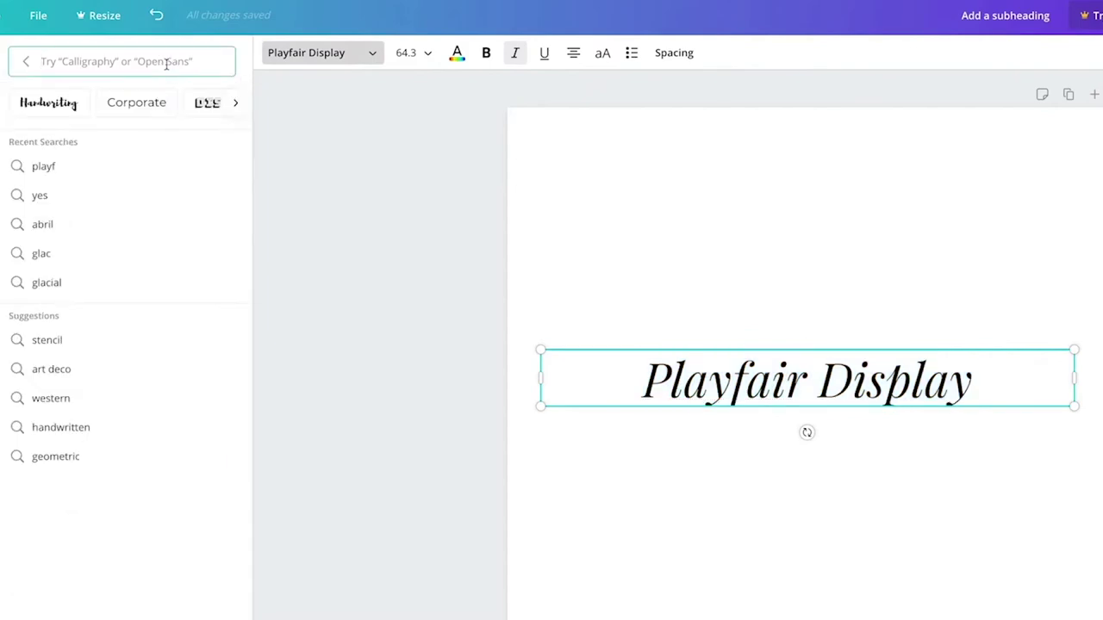
{"action": "type", "text": "play"}
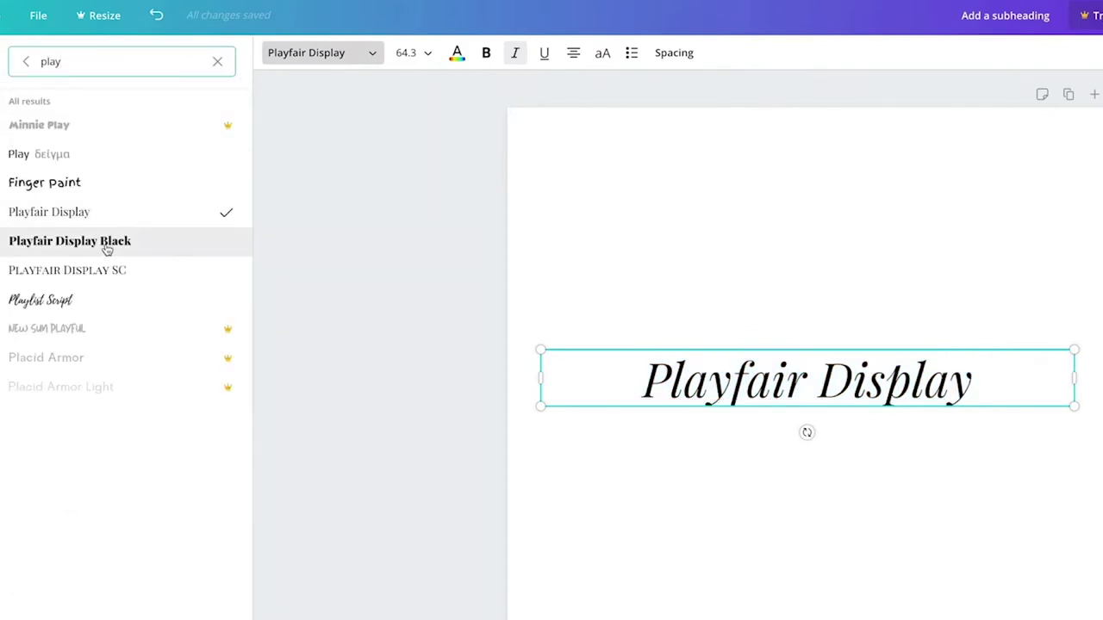
{"action": "left_click", "coordinate": [102, 249]}
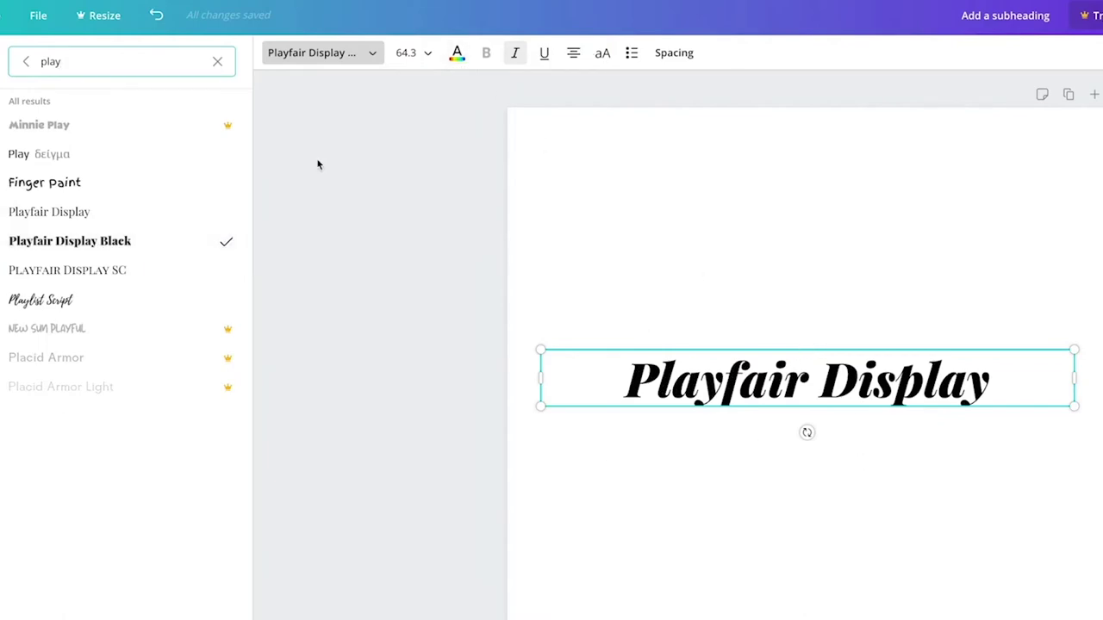
{"action": "left_click", "coordinate": [96, 215]}
Step: Make the word Display upright and bold, leaving Playfair italic
{"action": "double_click", "coordinate": [751, 376]}
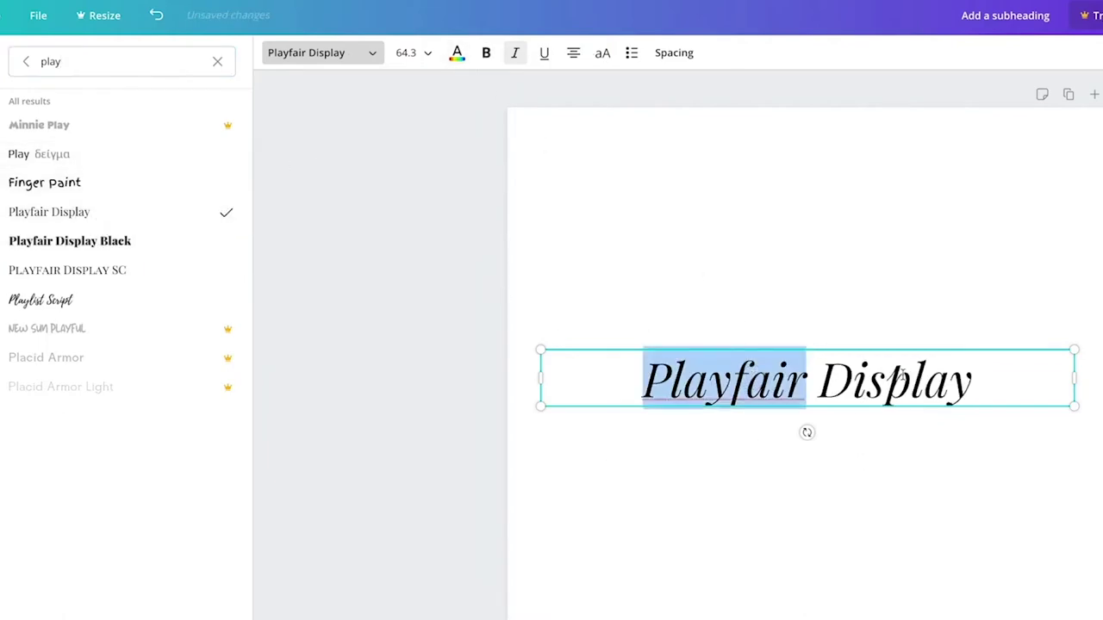
{"action": "double_click", "coordinate": [901, 377]}
{"action": "type", "text": "Di"}
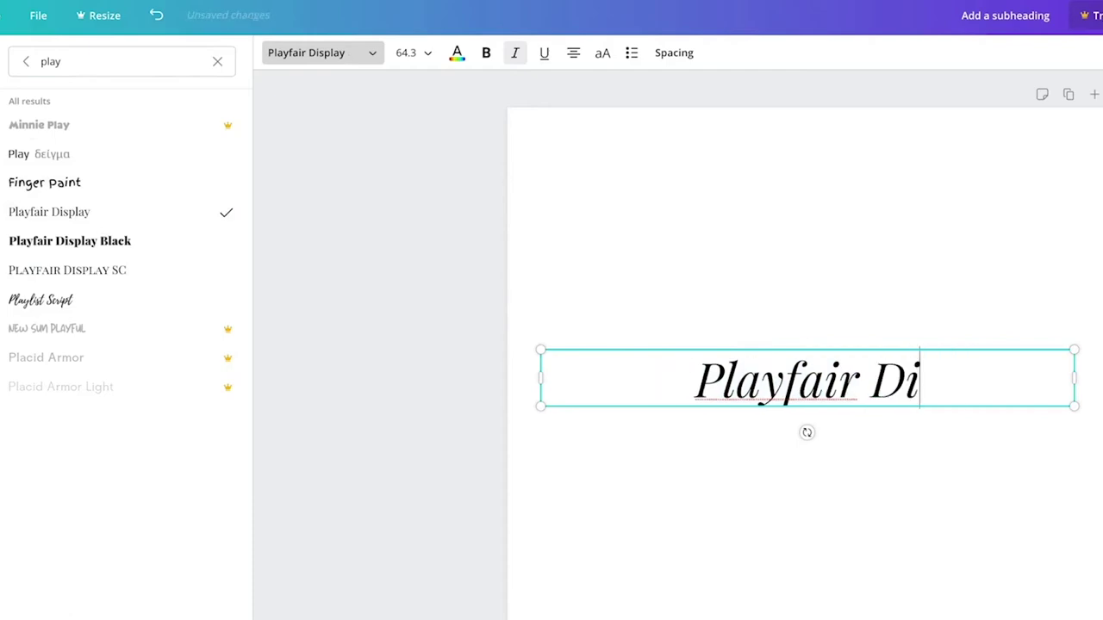
{"action": "type", "text": "splay"}
{"action": "double_click", "coordinate": [935, 381]}
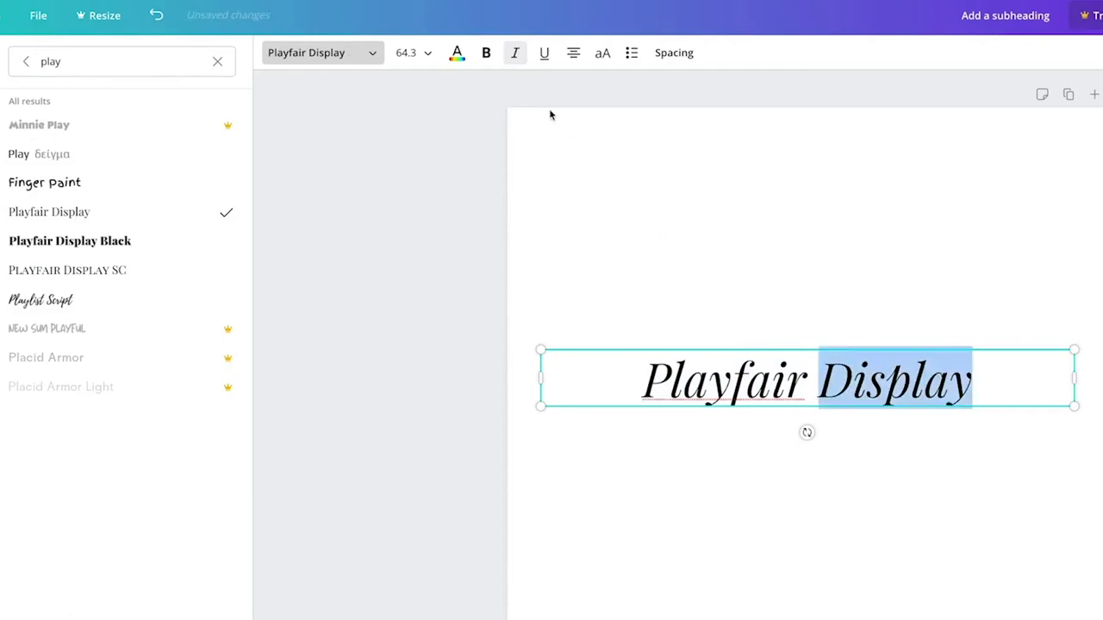
{"action": "left_click", "coordinate": [516, 55]}
{"action": "left_click", "coordinate": [488, 53]}
{"action": "left_click", "coordinate": [872, 392]}
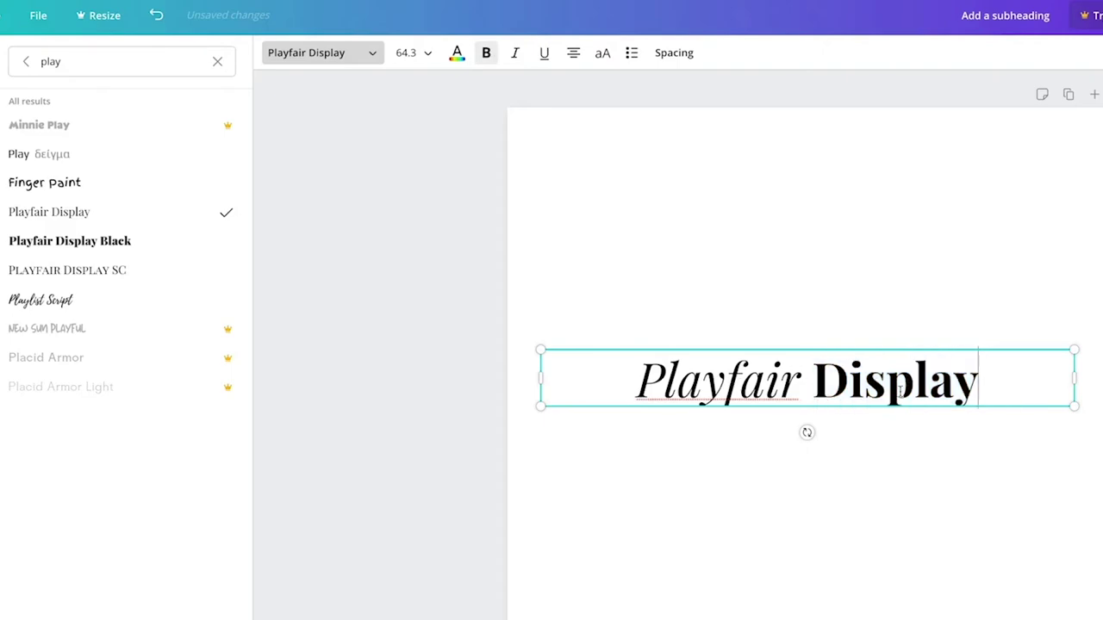
{"action": "left_click", "coordinate": [953, 388]}
{"action": "key", "text": "ctrl+a"}
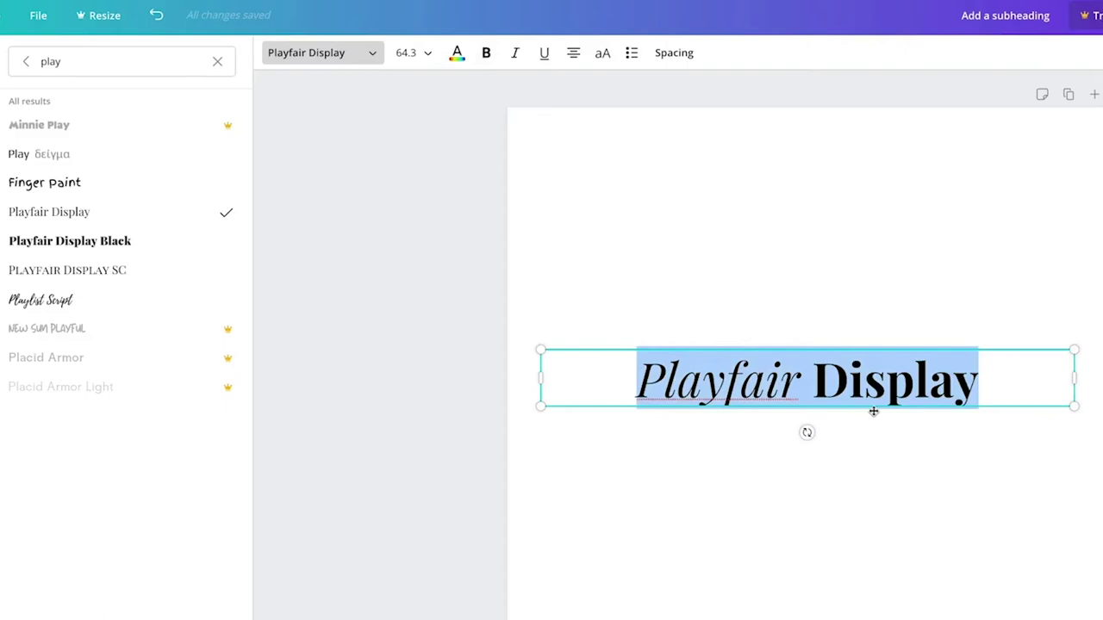
Step: Retype the heading as 'DM Serif Display', remove italic, and apply the DM Serif Display font
{"action": "type", "text": "DM Serif D"}
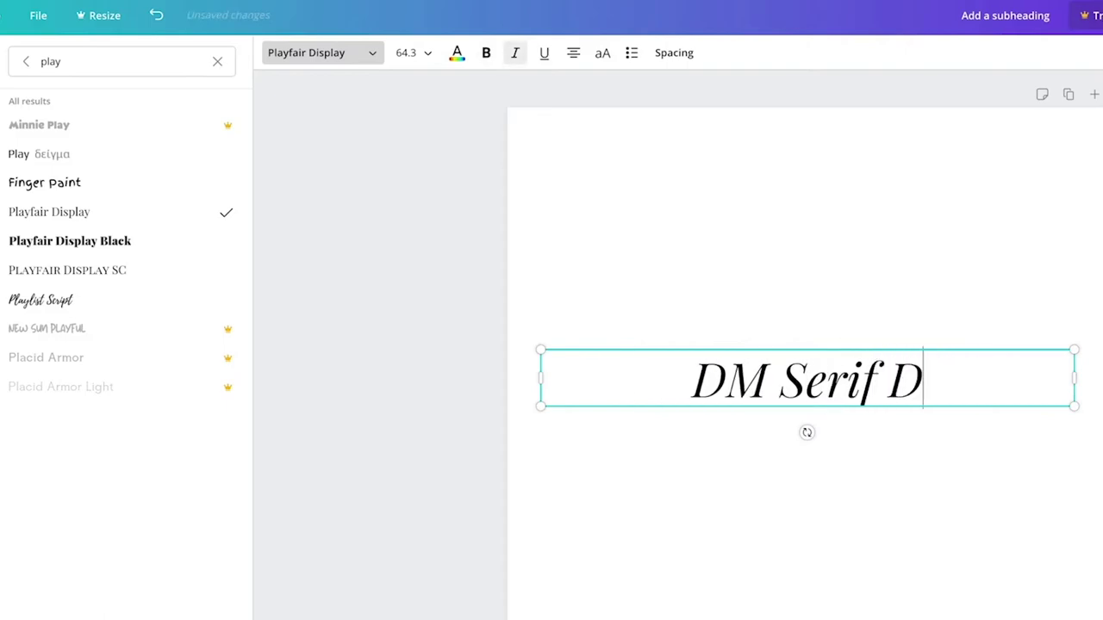
{"action": "type", "text": "isplay"}
{"action": "key", "text": "ctrl+a"}
{"action": "left_click", "coordinate": [515, 52]}
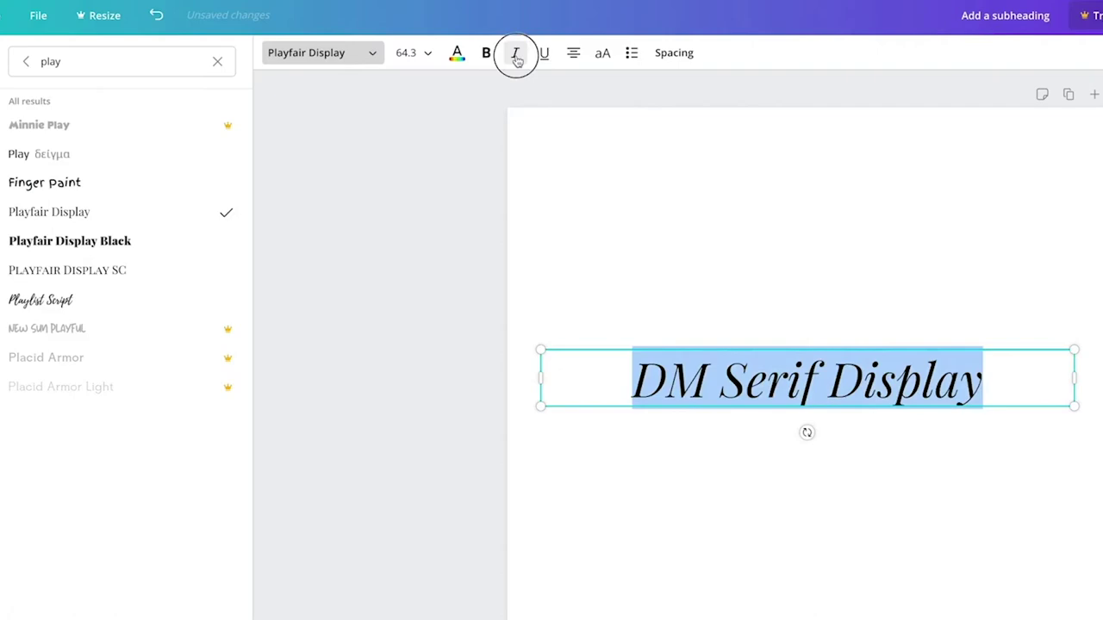
{"action": "left_click", "coordinate": [372, 54]}
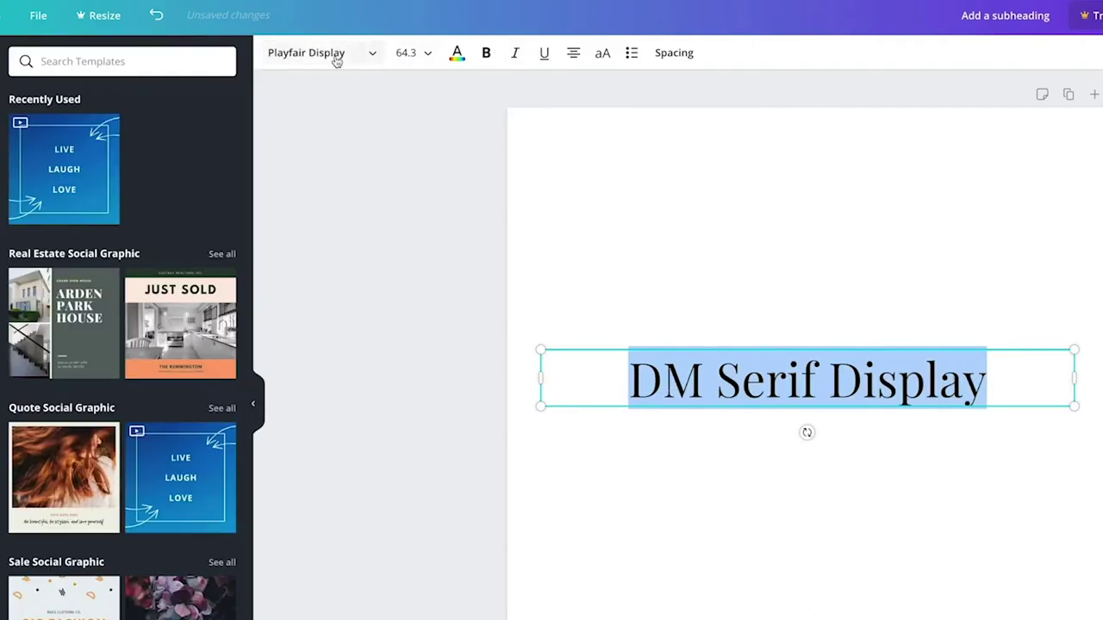
{"action": "left_click", "coordinate": [337, 57]}
{"action": "left_click", "coordinate": [88, 61]}
{"action": "type", "text": "dm"}
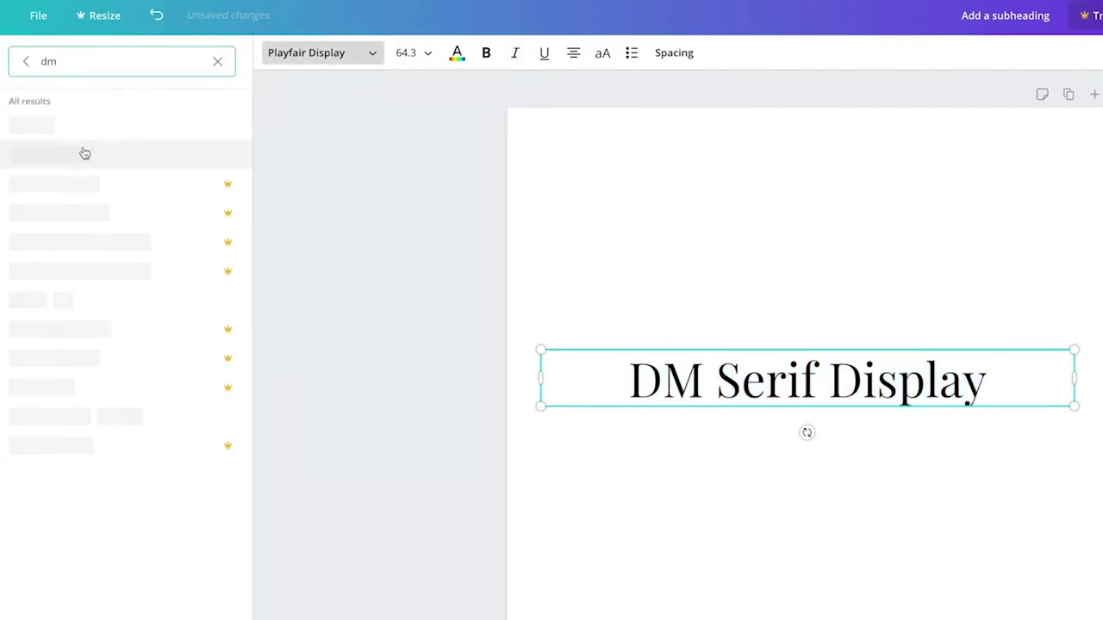
{"action": "left_click", "coordinate": [90, 156]}
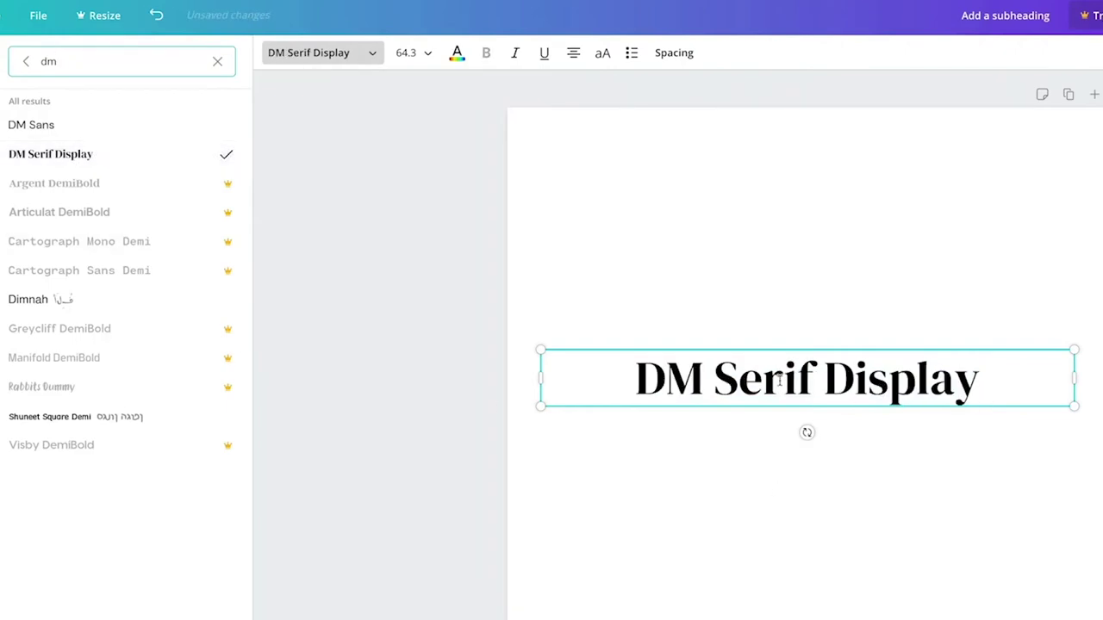
{"action": "double_click", "coordinate": [897, 389]}
{"action": "key", "text": "ctrl+a"}
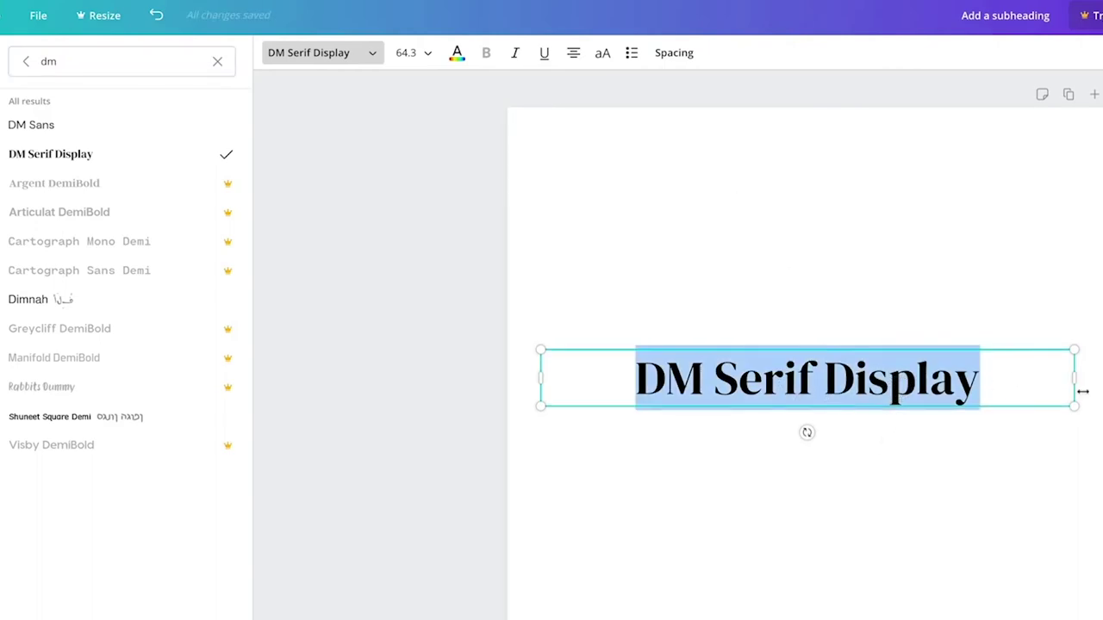
Step: Retype the heading as 'Noto Serif Display' and apply Noto Serif Display ExtraCondensed
{"action": "type", "text": "Noto Se"}
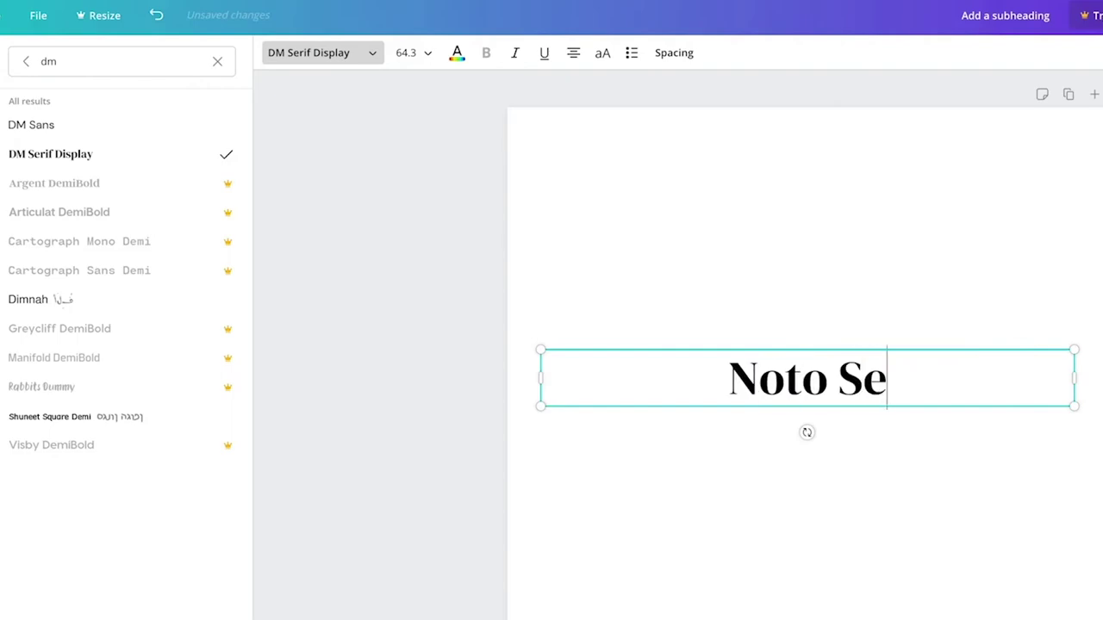
{"action": "type", "text": "rif Display"}
{"action": "key", "text": "ctrl+a"}
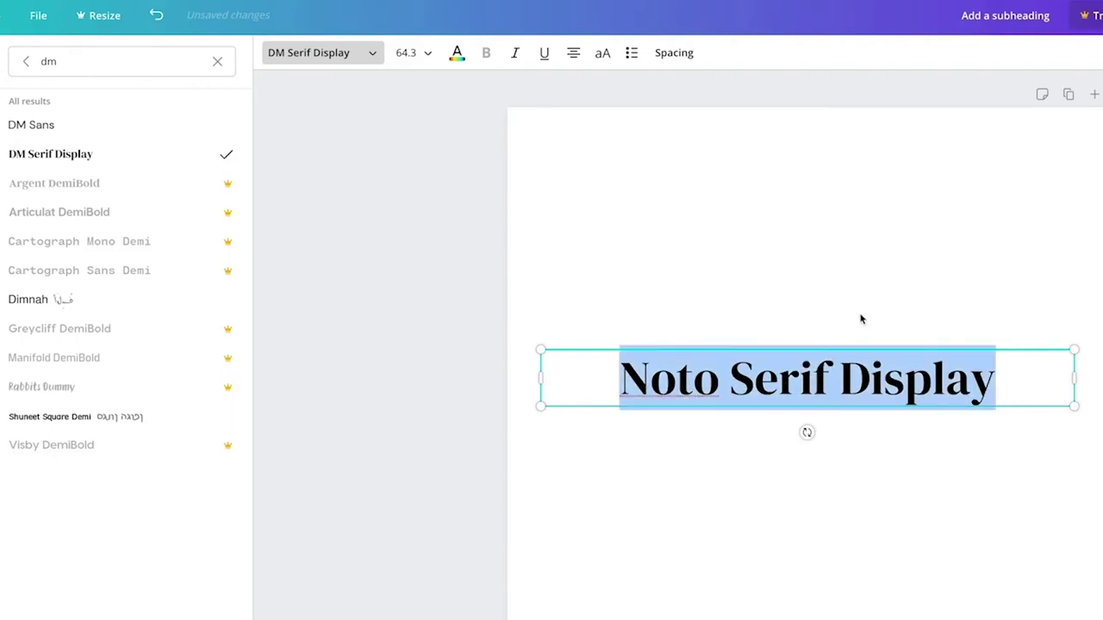
{"action": "left_click", "coordinate": [332, 57]}
{"action": "left_click", "coordinate": [308, 52]}
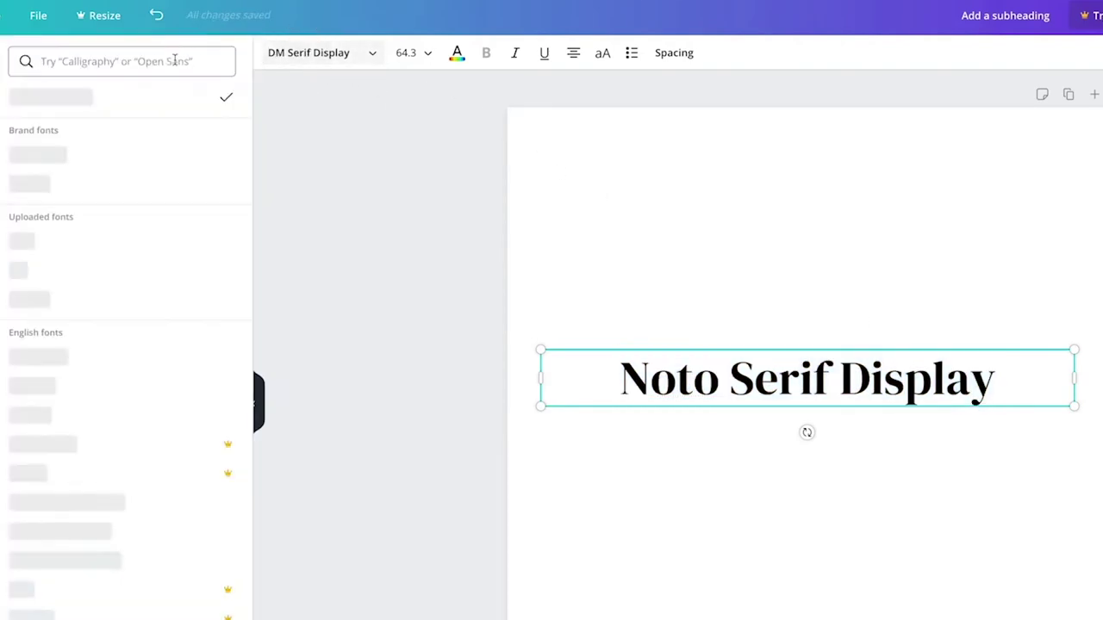
{"action": "type", "text": "noto"}
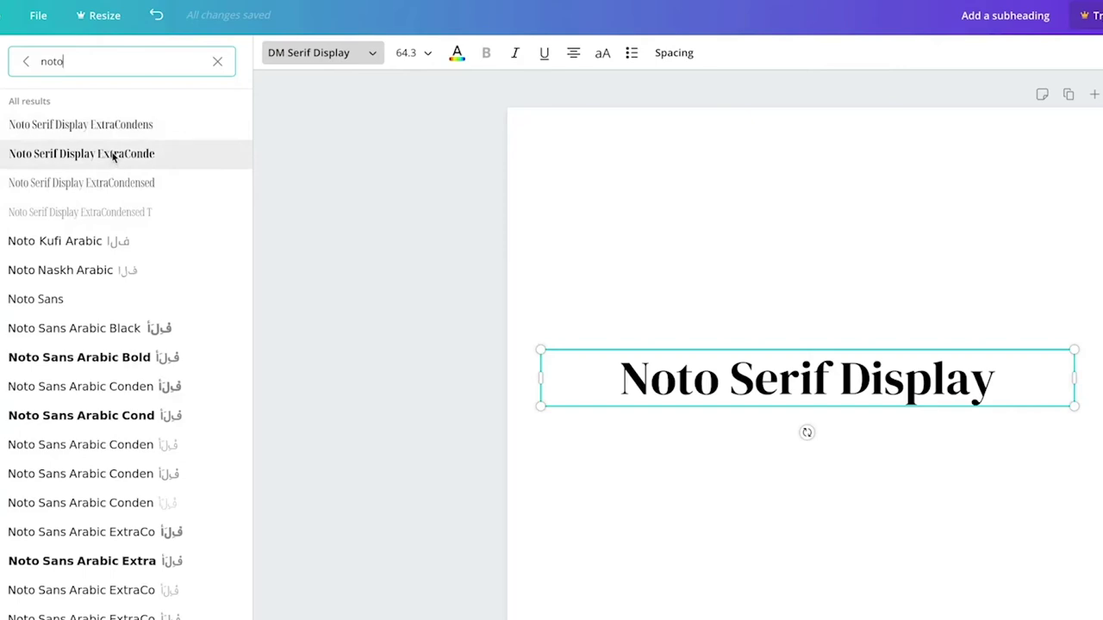
{"action": "left_click", "coordinate": [112, 160]}
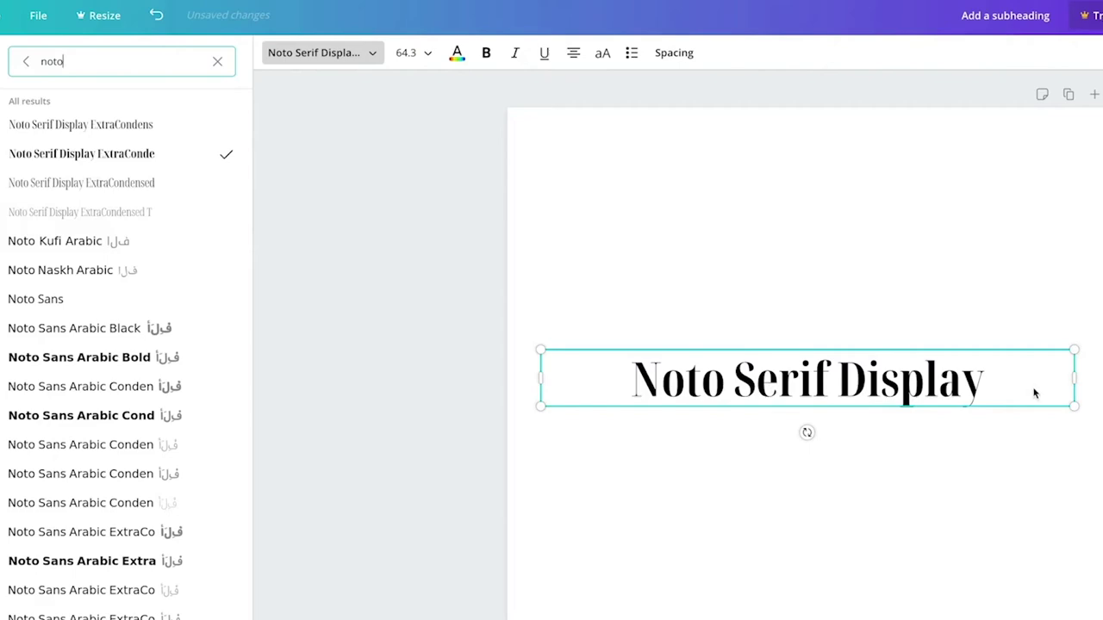
{"action": "double_click", "coordinate": [965, 374]}
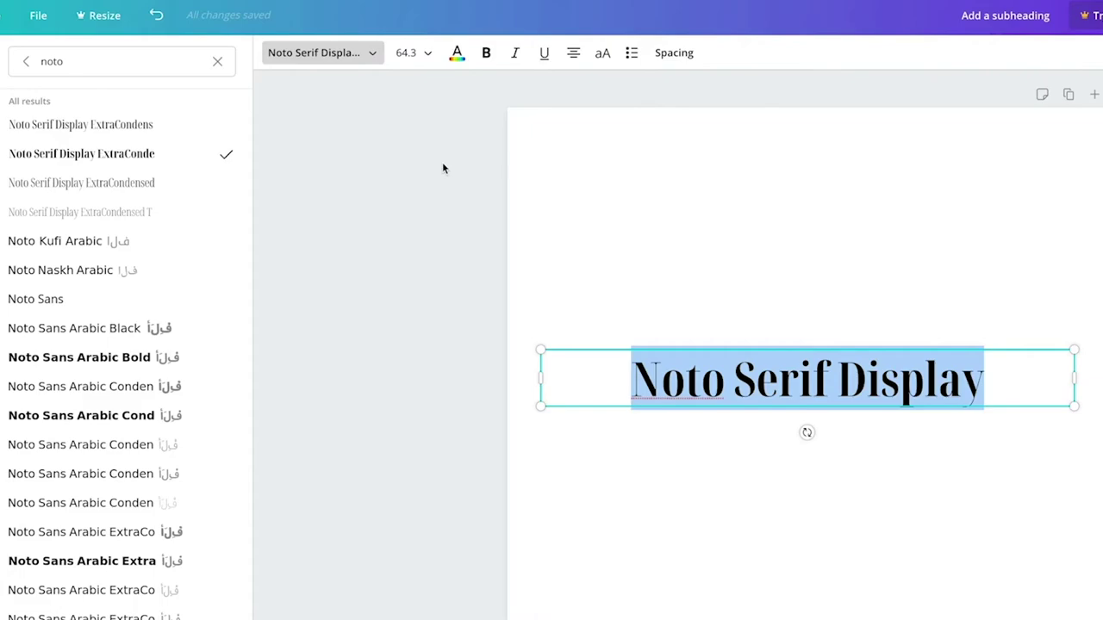
{"action": "left_click", "coordinate": [349, 60]}
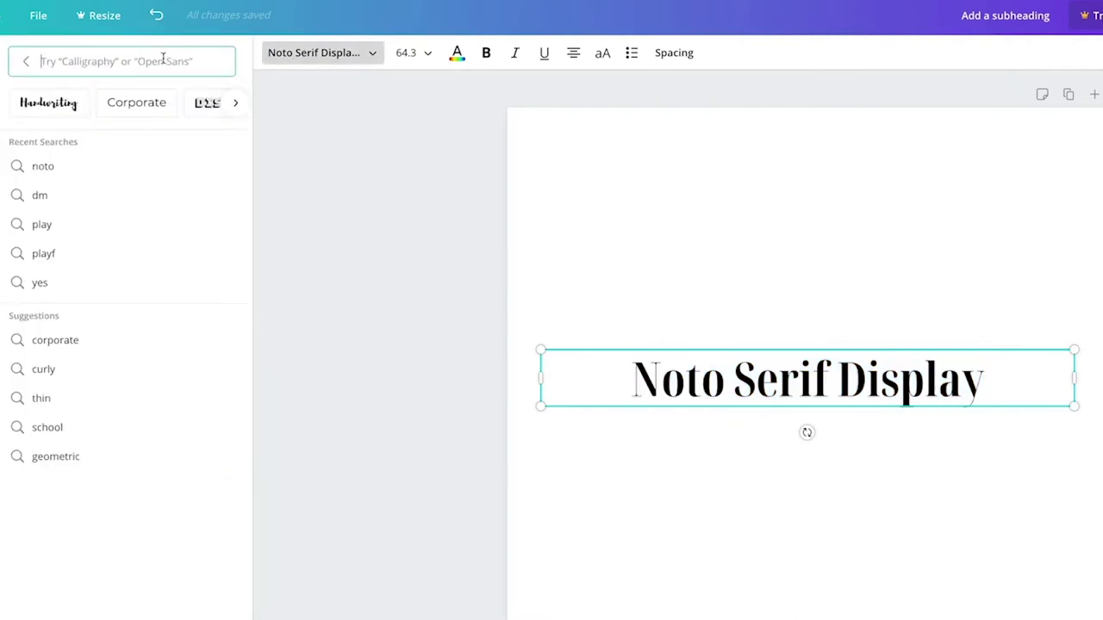
Step: Apply the Coiny font from a 'coiny' search and type 'Coiny' over the text
{"action": "type", "text": "coiny"}
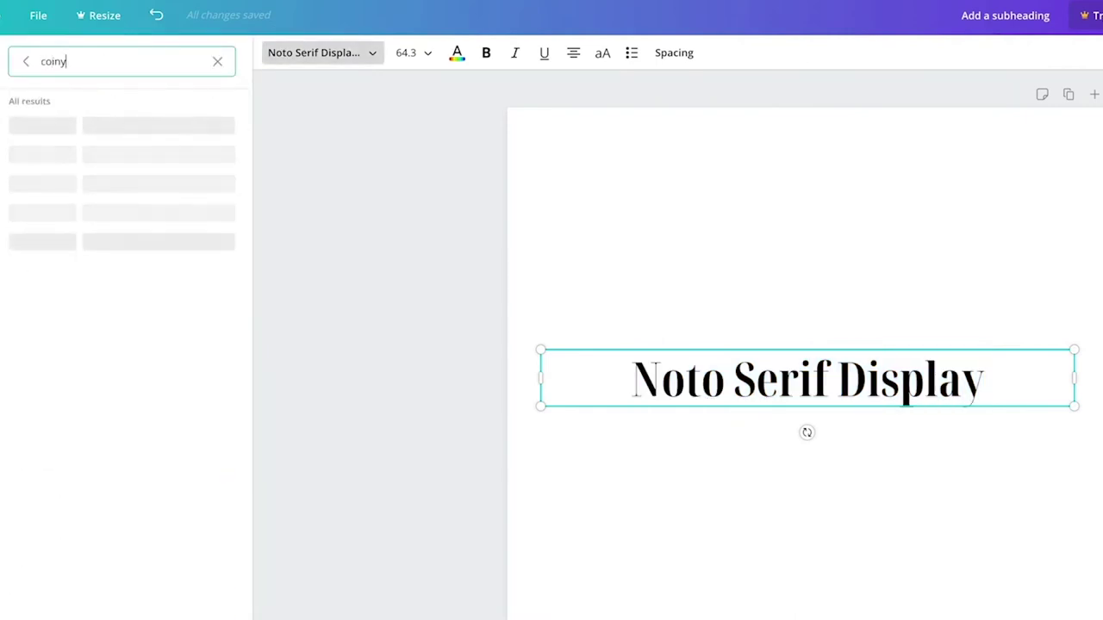
{"action": "left_click", "coordinate": [21, 235]}
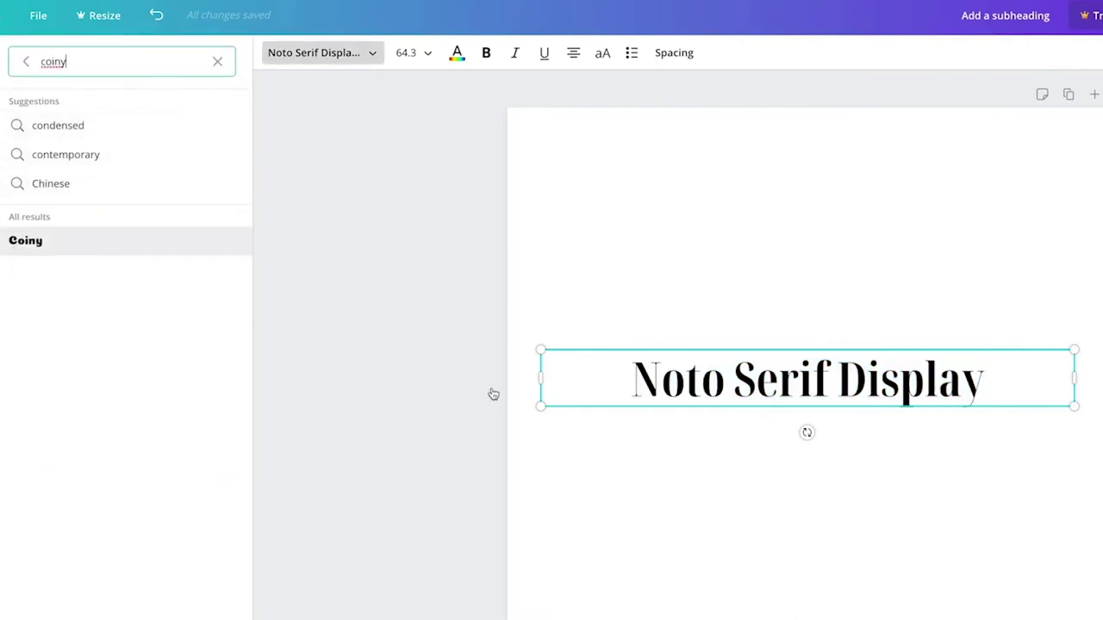
{"action": "triple_click", "coordinate": [826, 392]}
{"action": "type", "text": "Coiny"}
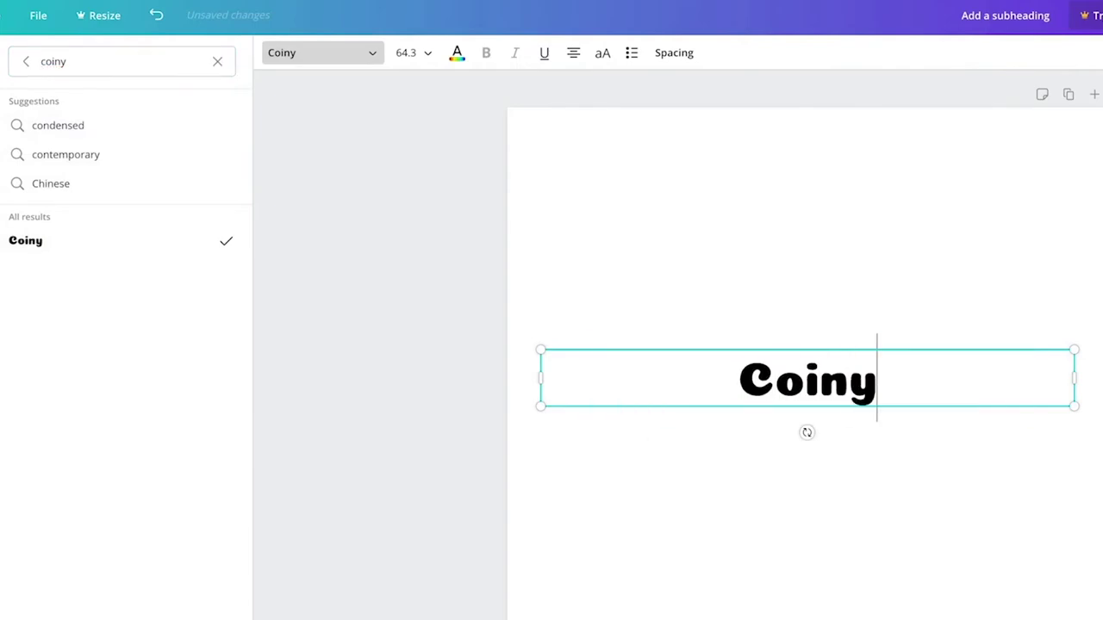
Step: Retype the word in capitals as 'COINY'
{"action": "double_click", "coordinate": [825, 388]}
{"action": "left_click", "coordinate": [674, 52]}
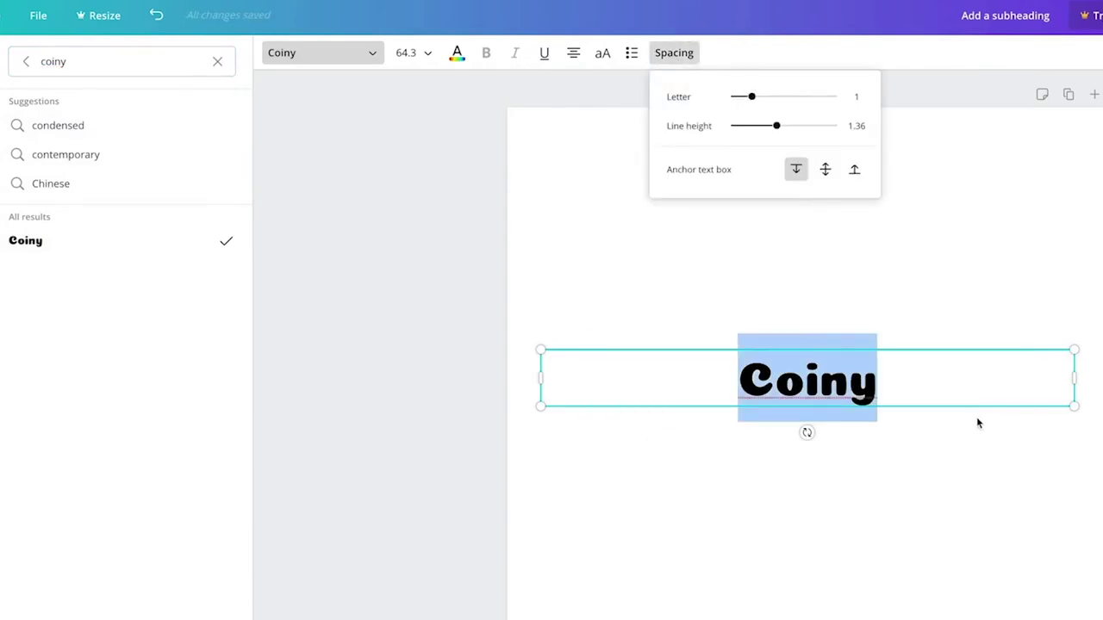
{"action": "left_click", "coordinate": [971, 393]}
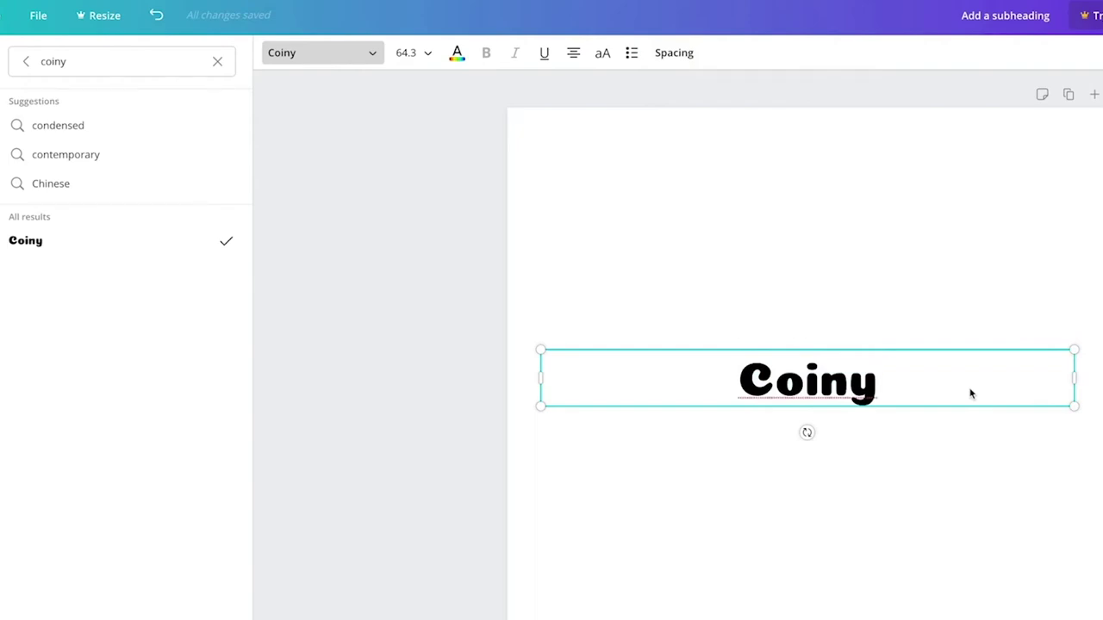
{"action": "double_click", "coordinate": [832, 384]}
{"action": "type", "text": "COINY"}
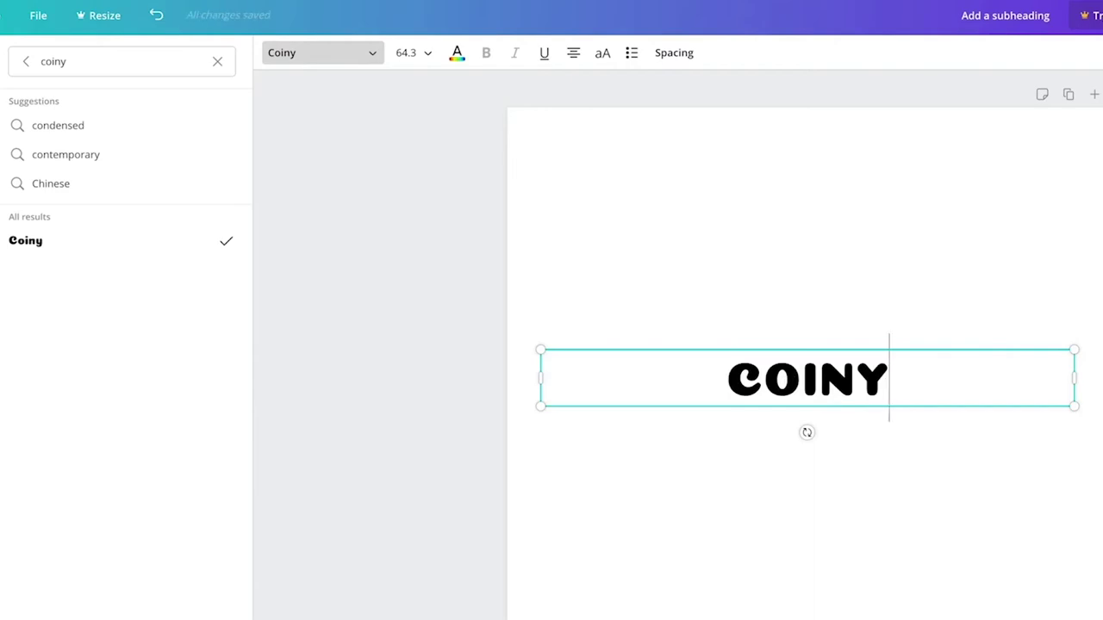
{"action": "type", "text": "U"}
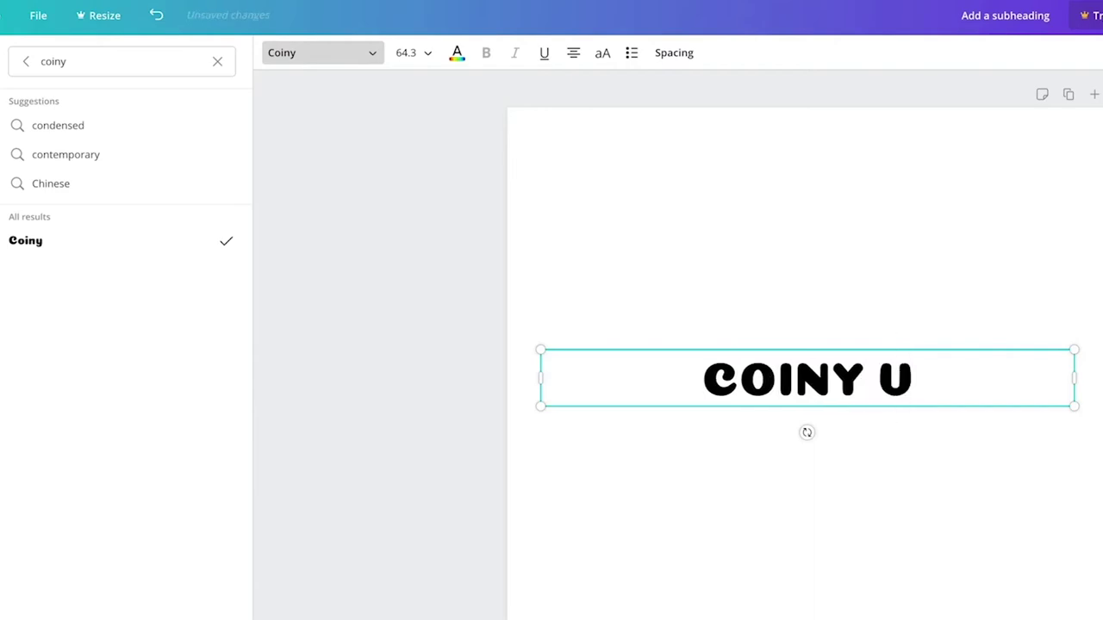
{"action": "type", "text": "U"}
Step: Replace the text with 'Shrikhand' and set it in the Shrikhand font via a 'shrik' search
{"action": "key", "text": "BackSpace"}
{"action": "key", "text": "BackSpace"}
{"action": "key", "text": "BackSpace"}
{"action": "key", "text": "BackSpace"}
{"action": "key", "text": "BackSpace"}
{"action": "key", "text": "BackSpace"}
{"action": "key", "text": "BackSpace"}
{"action": "key", "text": "BackSpace"}
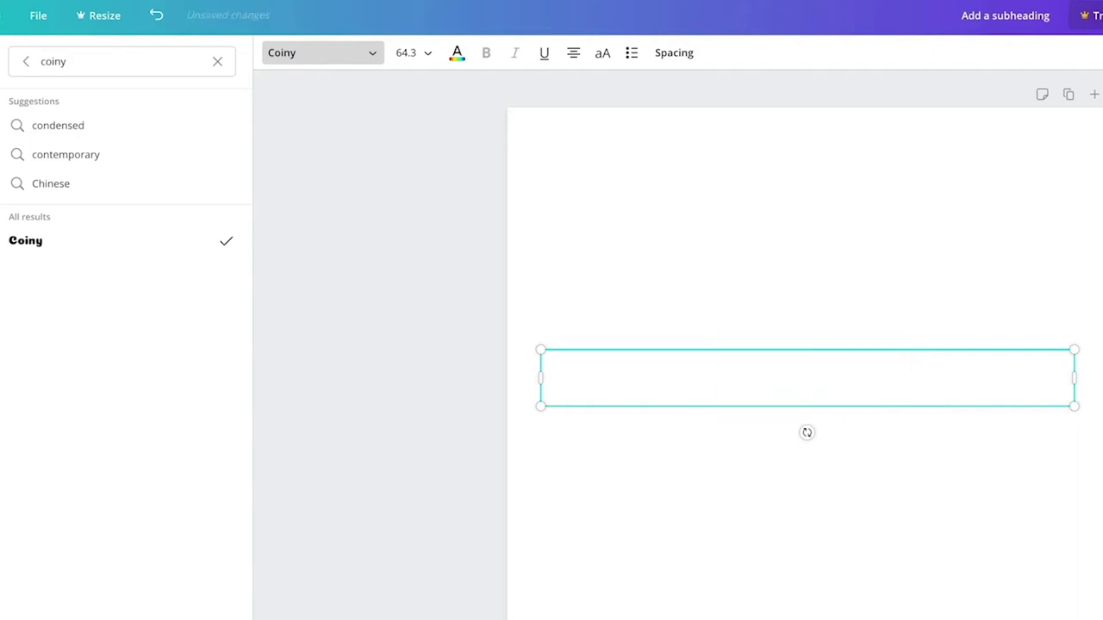
{"action": "type", "text": "Sh"}
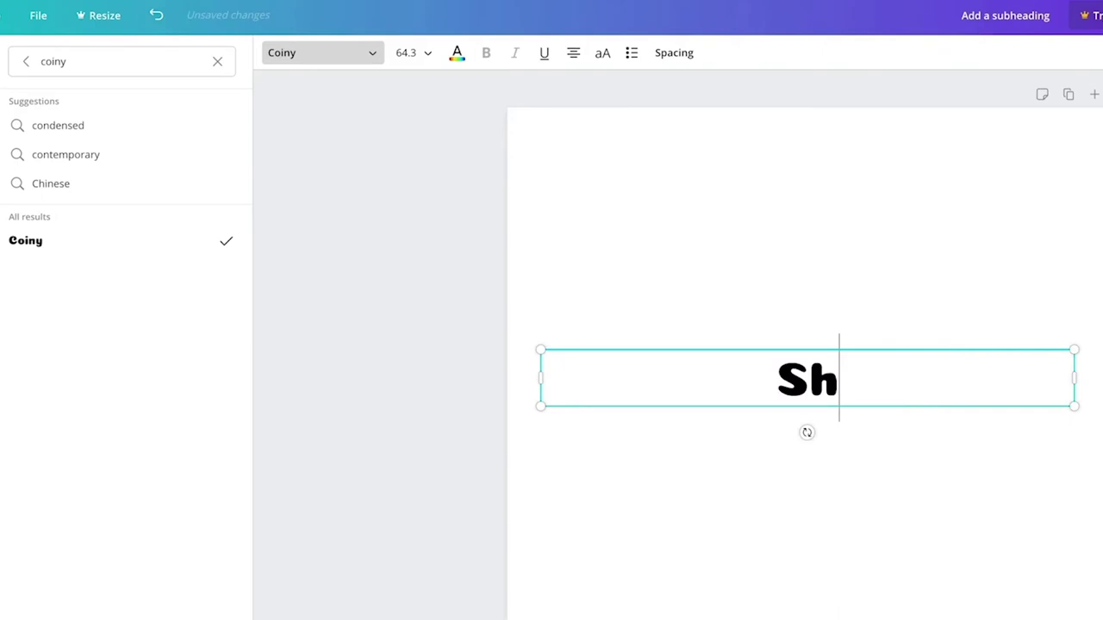
{"action": "type", "text": "rikhand"}
{"action": "key", "text": "ctrl+a"}
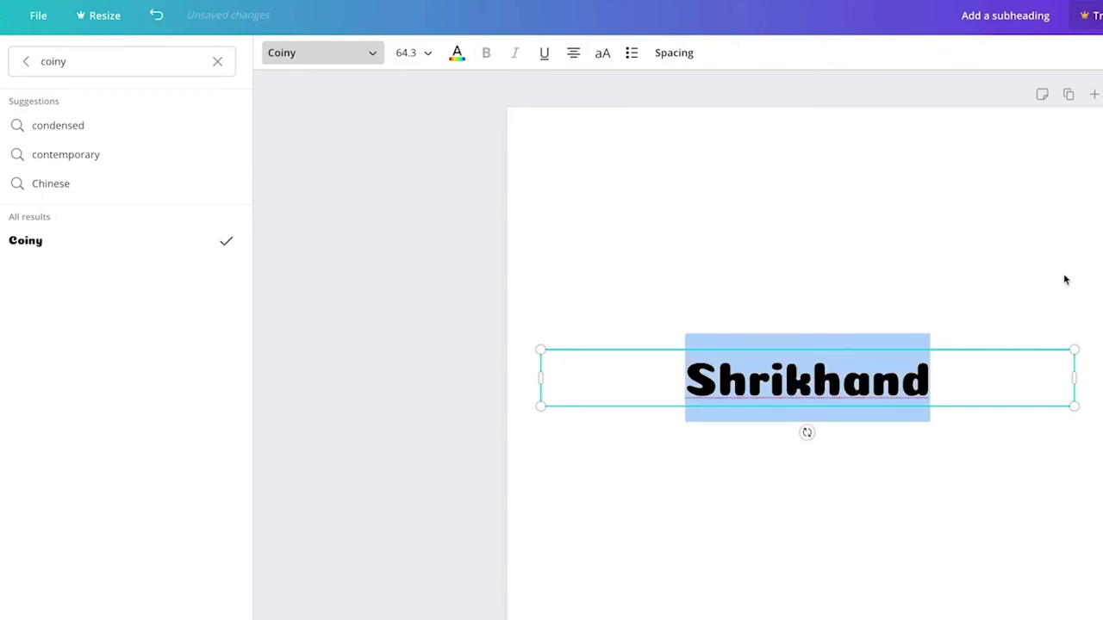
{"action": "left_click", "coordinate": [313, 60]}
{"action": "left_click", "coordinate": [163, 65]}
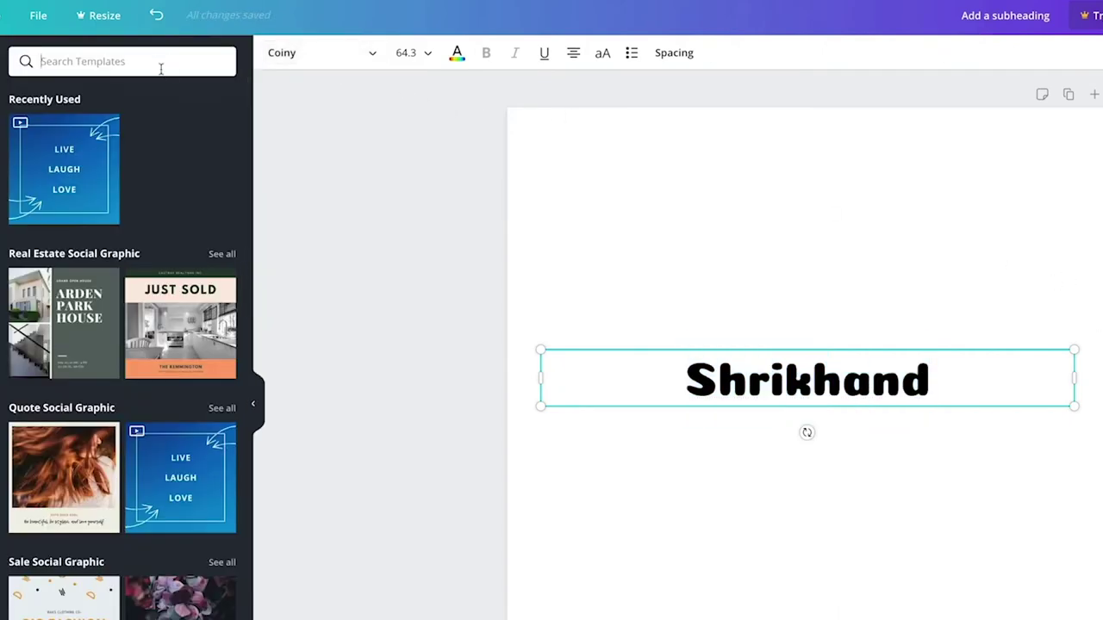
{"action": "type", "text": "shrik"}
{"action": "left_click", "coordinate": [282, 56]}
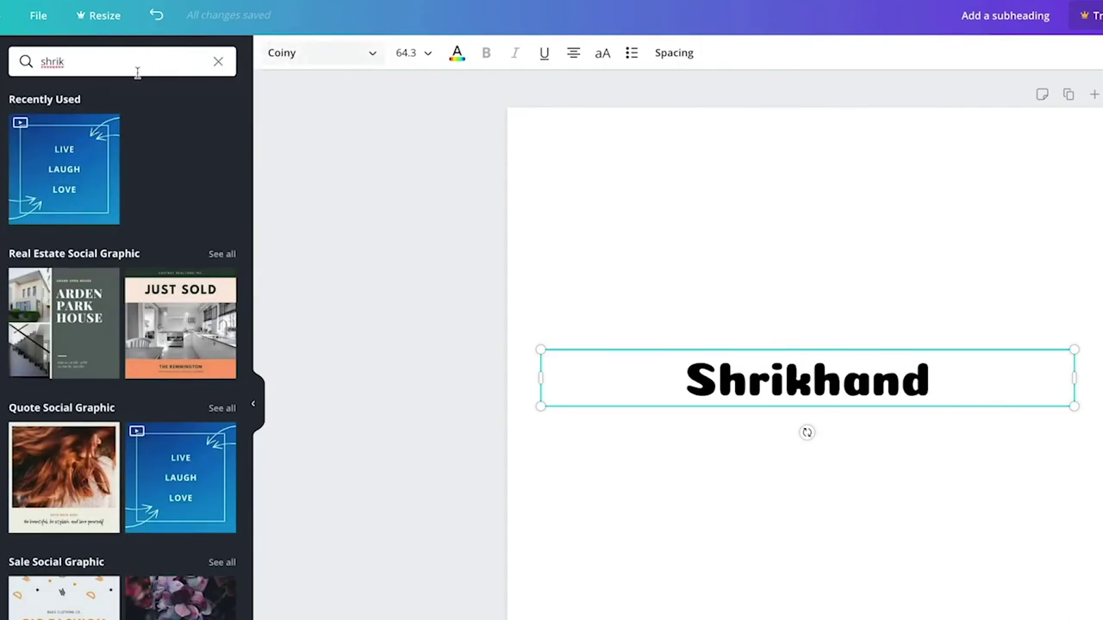
{"action": "type", "text": "sh"}
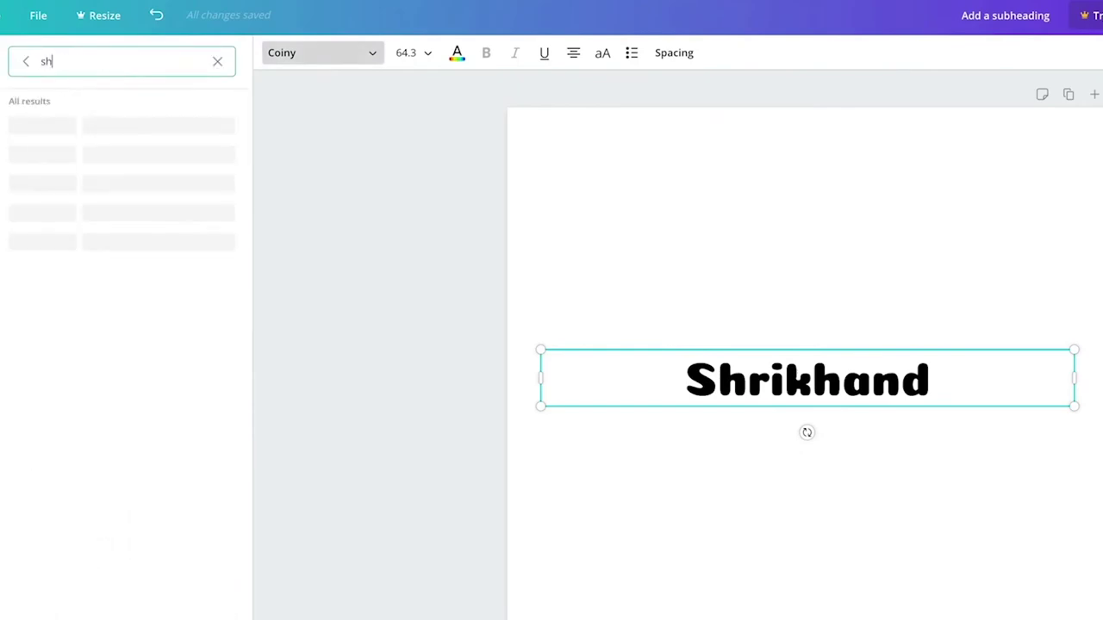
{"action": "type", "text": "rik"}
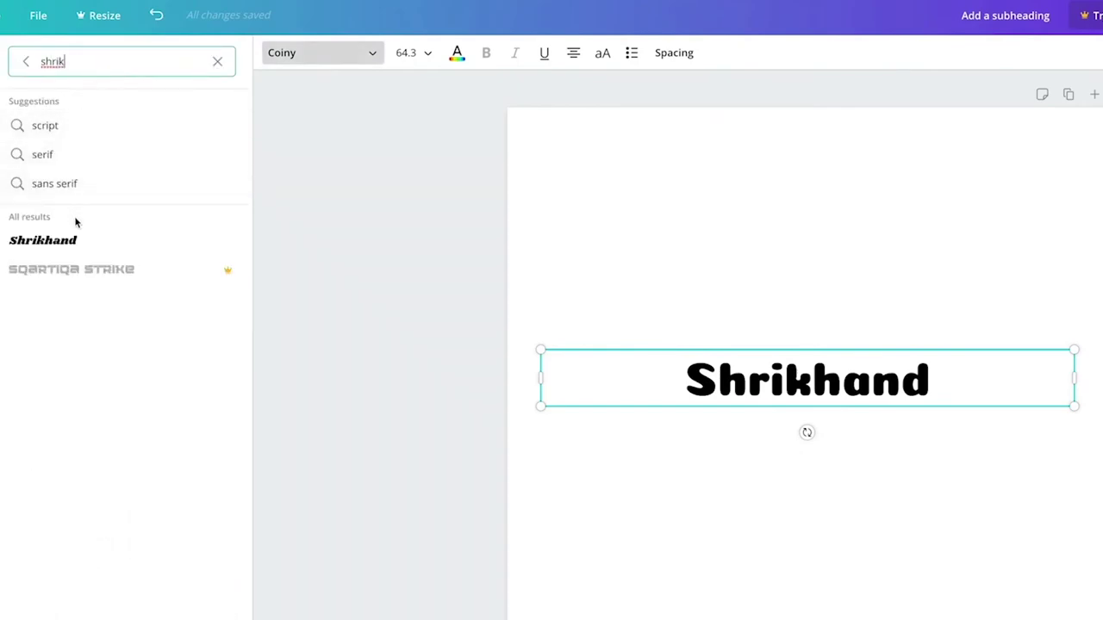
{"action": "left_click", "coordinate": [89, 241]}
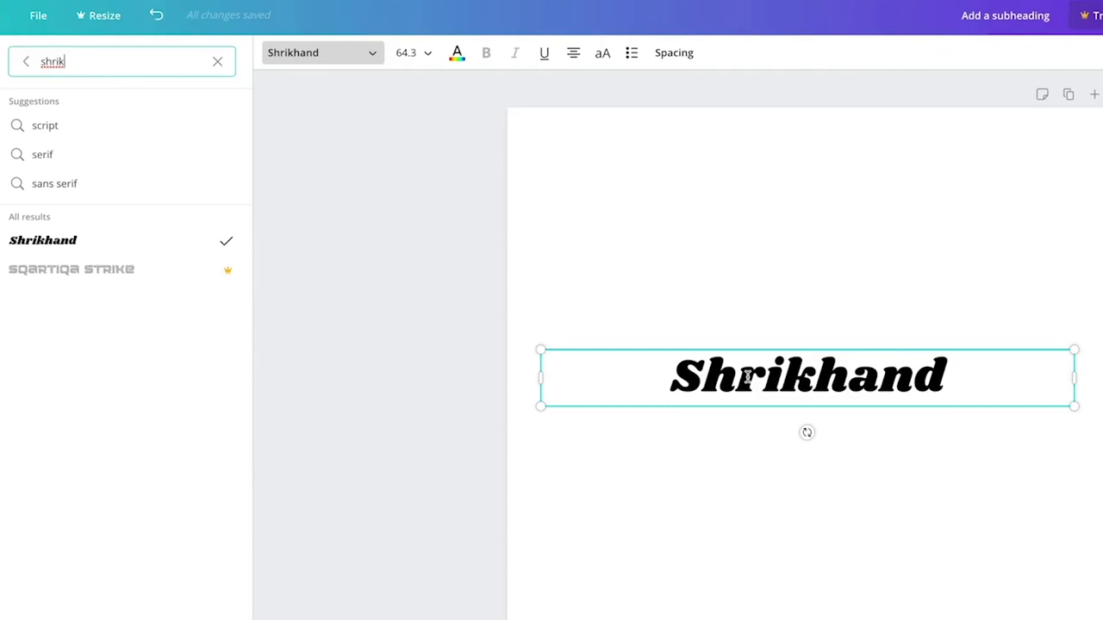
{"action": "double_click", "coordinate": [845, 375]}
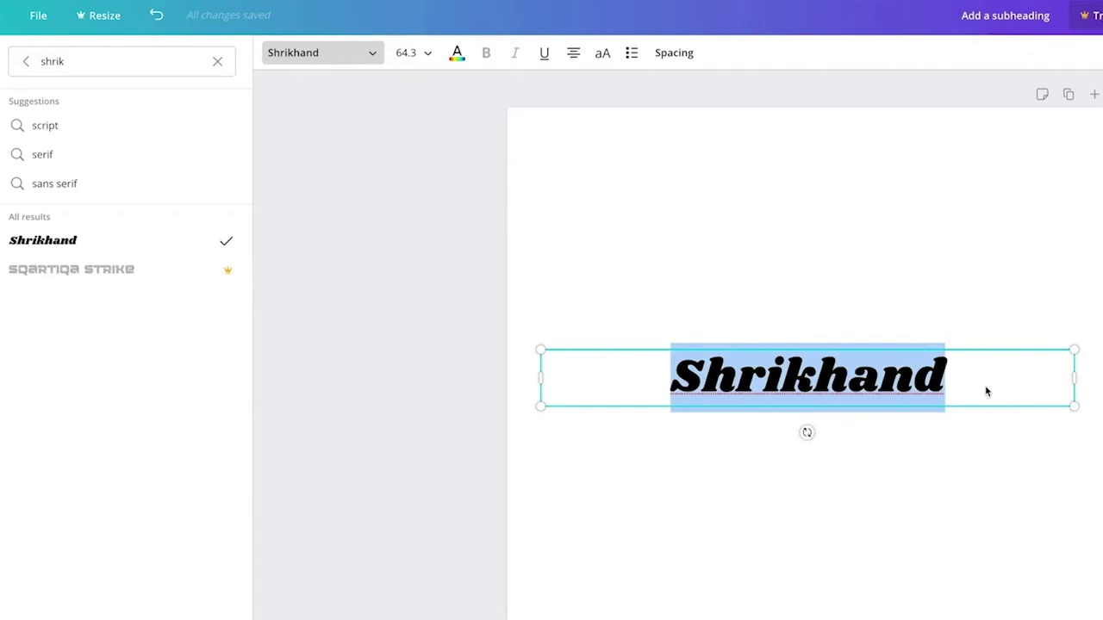
Step: Type 'Pattaya' and apply the Pattaya font from a 'patta' search
{"action": "type", "text": "Pattaya"}
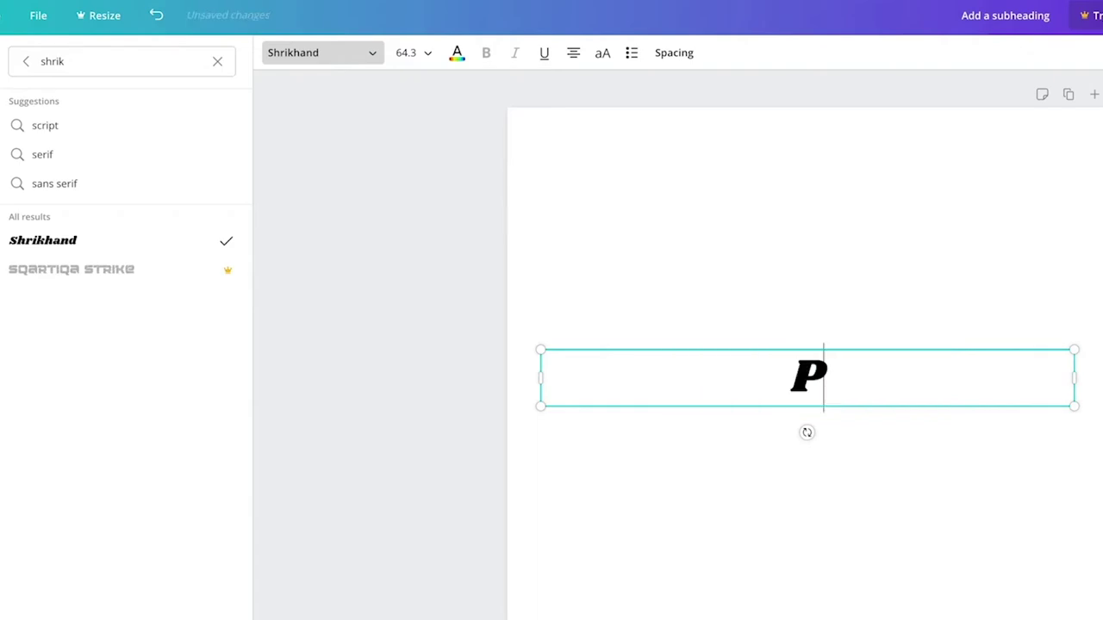
{"action": "key", "text": "ctrl+a"}
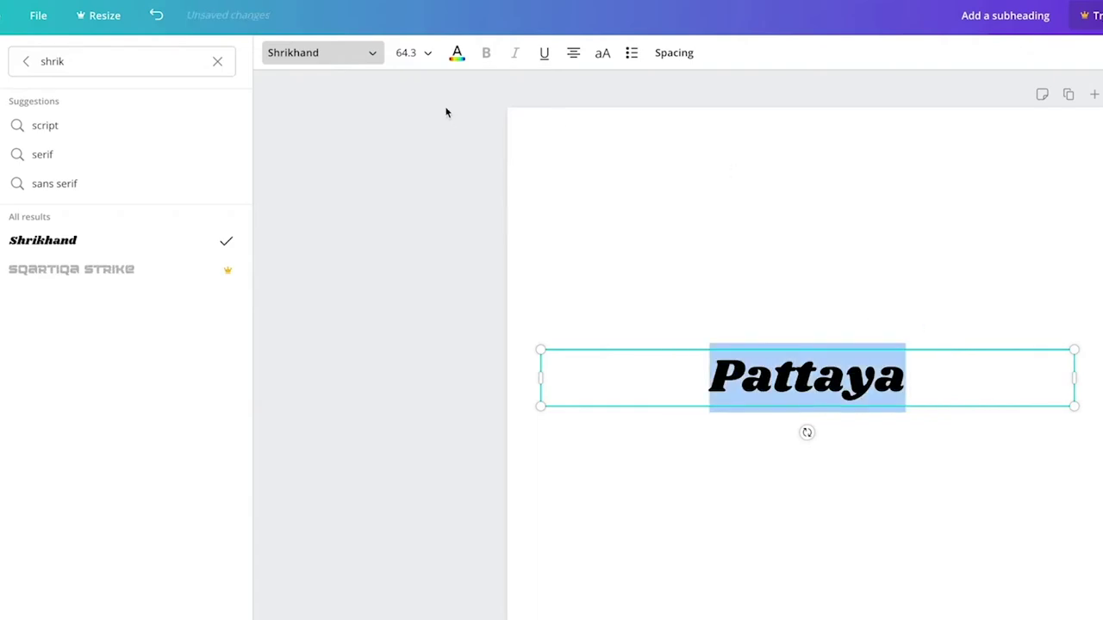
{"action": "left_click", "coordinate": [374, 64]}
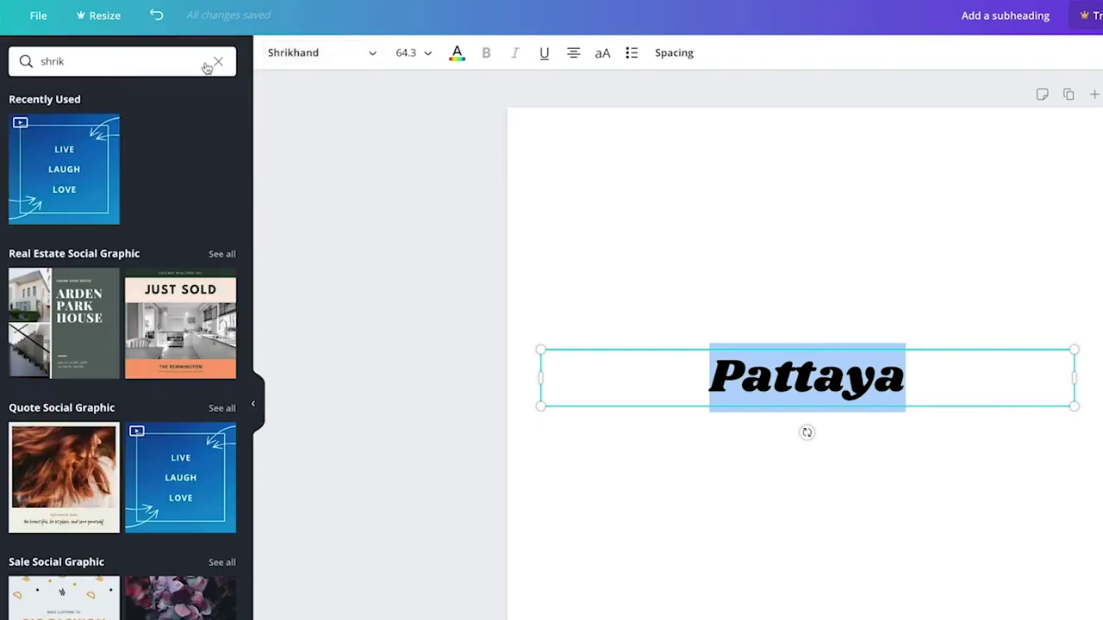
{"action": "left_click", "coordinate": [262, 61]}
{"action": "type", "text": "patta"}
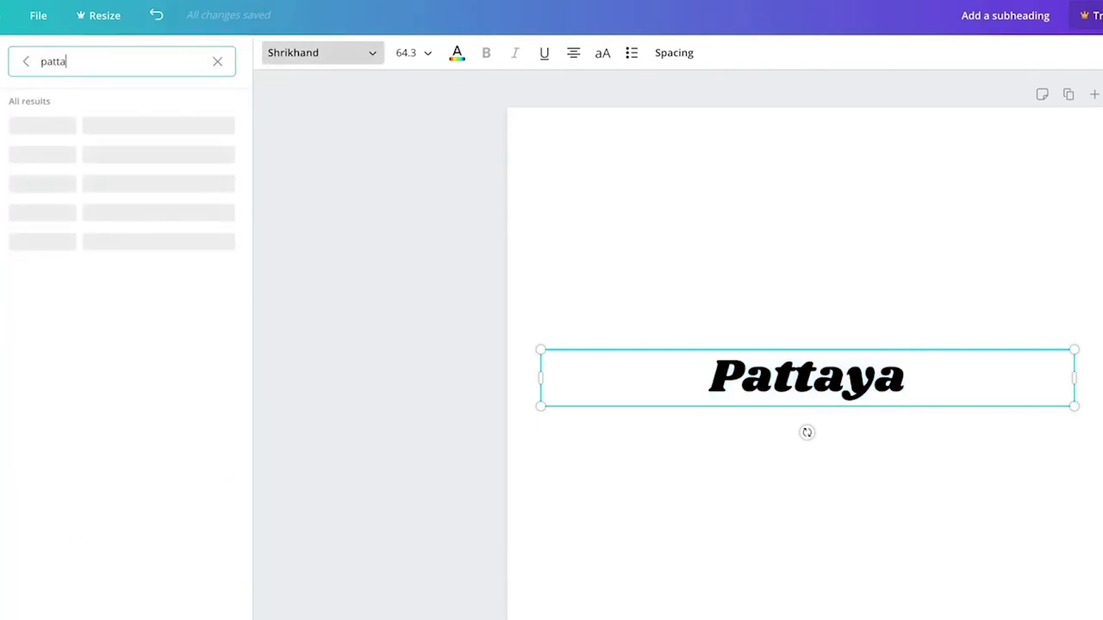
{"action": "left_click", "coordinate": [61, 186]}
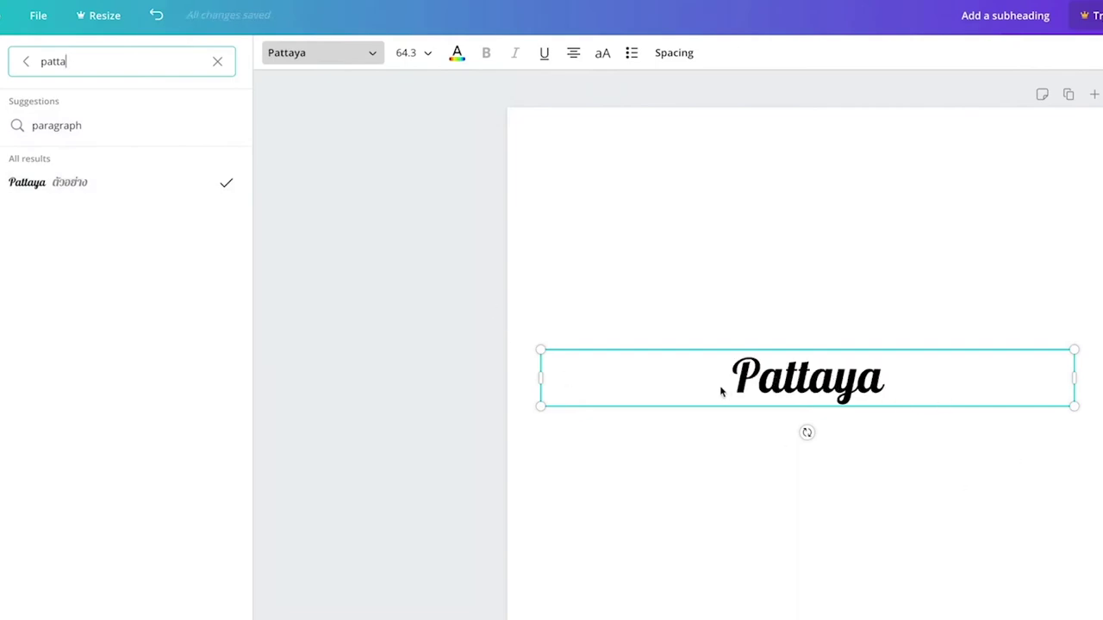
Step: Retype the word as 'Galada' and apply the Galada font from a 'galad' search
{"action": "double_click", "coordinate": [804, 388]}
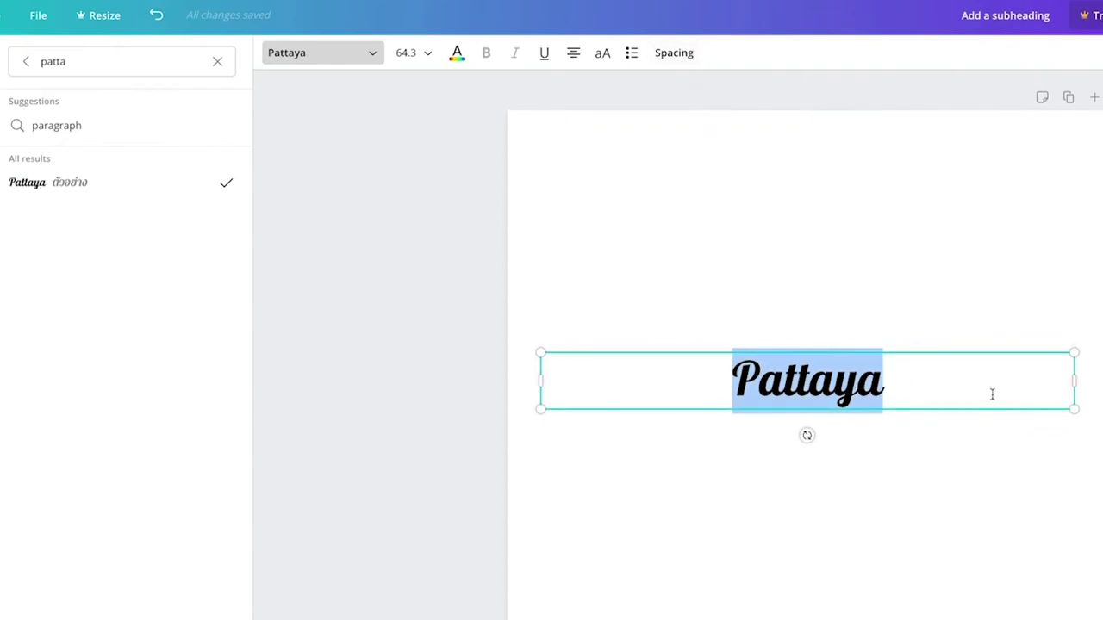
{"action": "type", "text": "Glada"}
{"action": "key", "text": "BackSpace"}
{"action": "key", "text": "BackSpace"}
{"action": "key", "text": "BackSpace"}
{"action": "key", "text": "BackSpace"}
{"action": "type", "text": "al"}
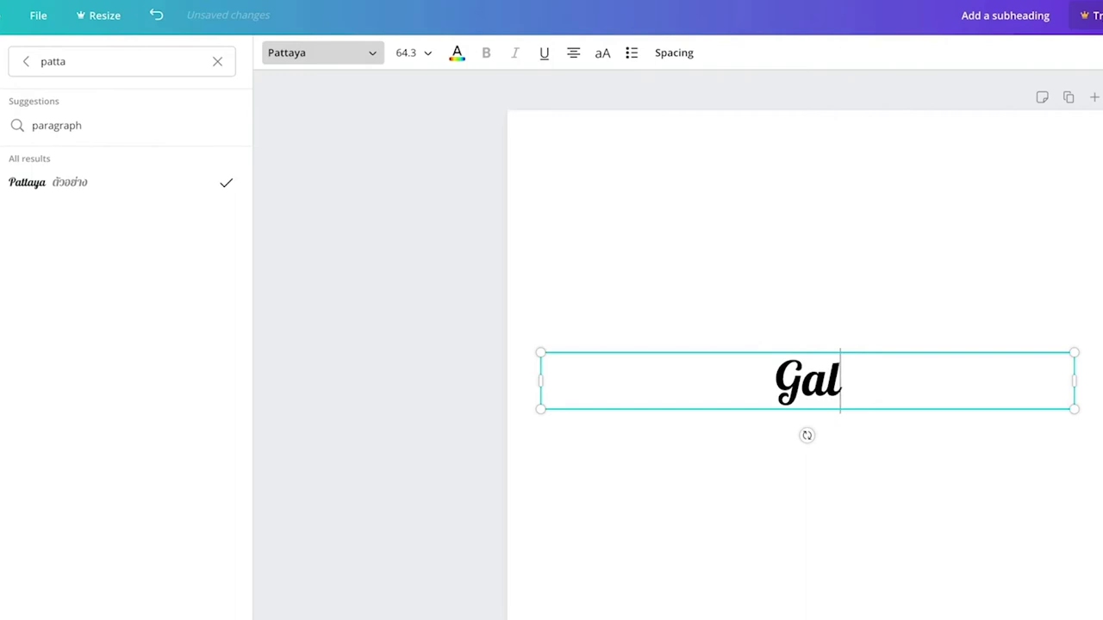
{"action": "type", "text": "ada"}
{"action": "key", "text": "Escape"}
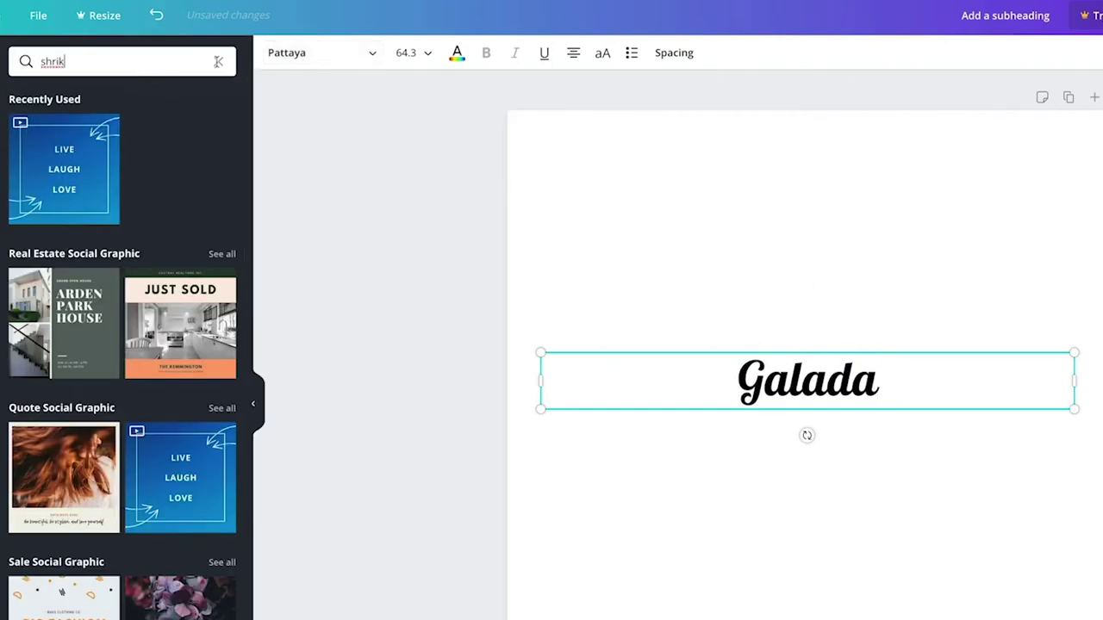
{"action": "left_click", "coordinate": [291, 55]}
{"action": "left_click", "coordinate": [168, 62]}
{"action": "type", "text": "galad"}
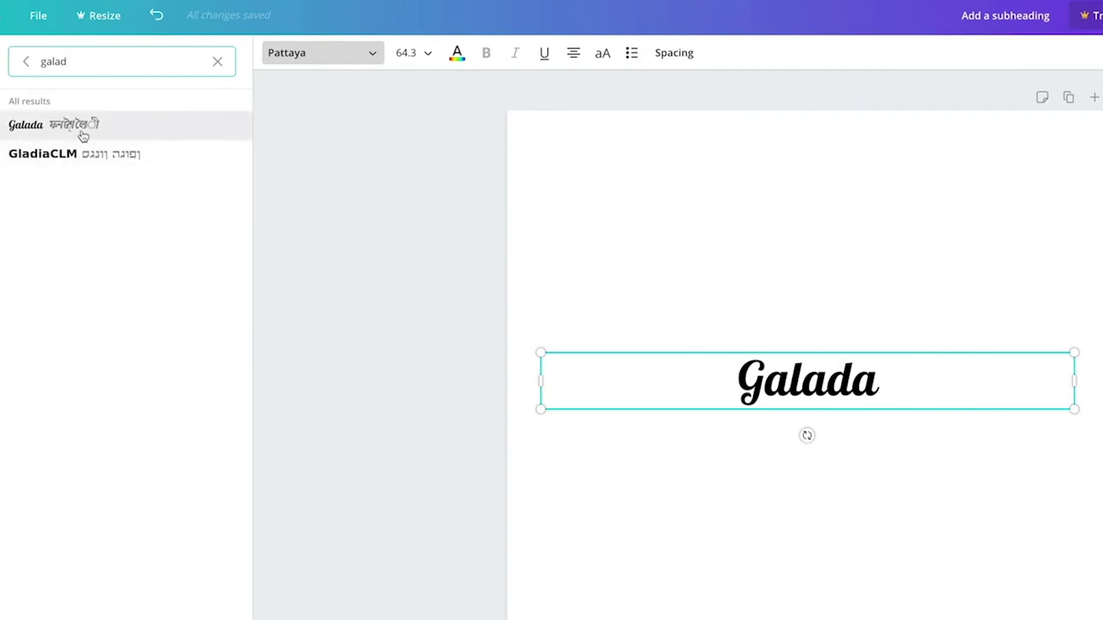
{"action": "left_click", "coordinate": [82, 135]}
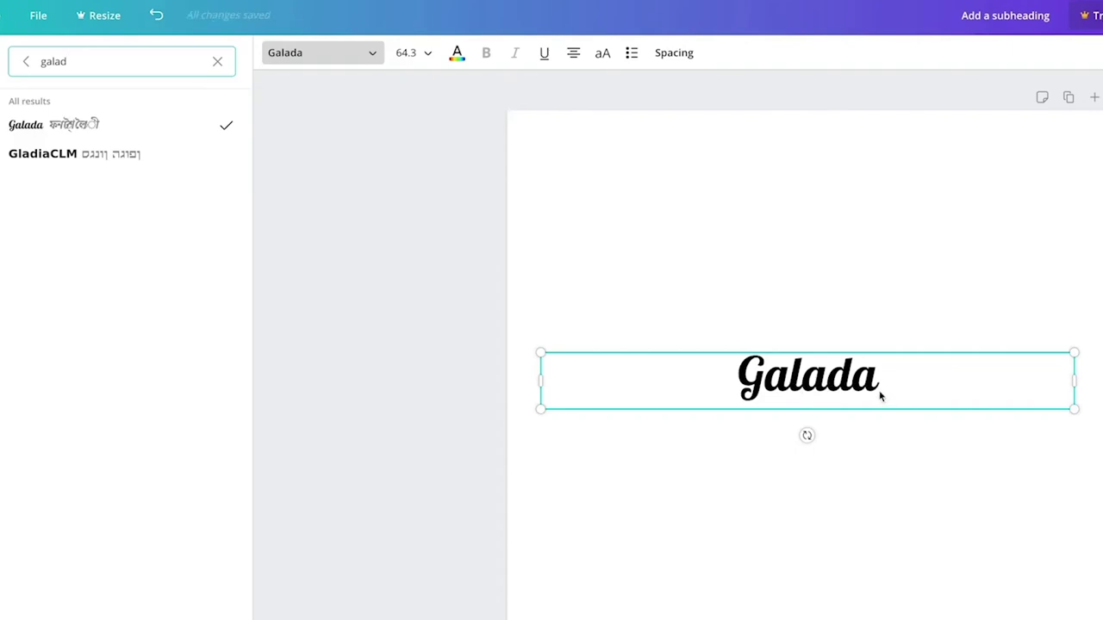
{"action": "double_click", "coordinate": [846, 382]}
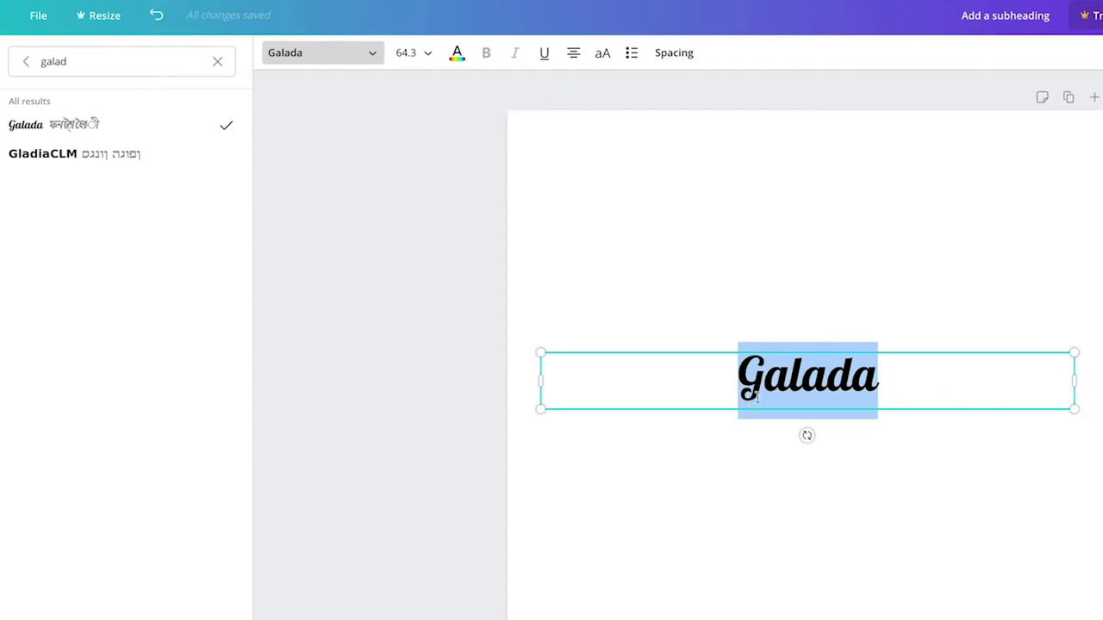
Step: Type 'Lemonada' and set it in Lemonada Semi Bold
{"action": "type", "text": "Lemonada"}
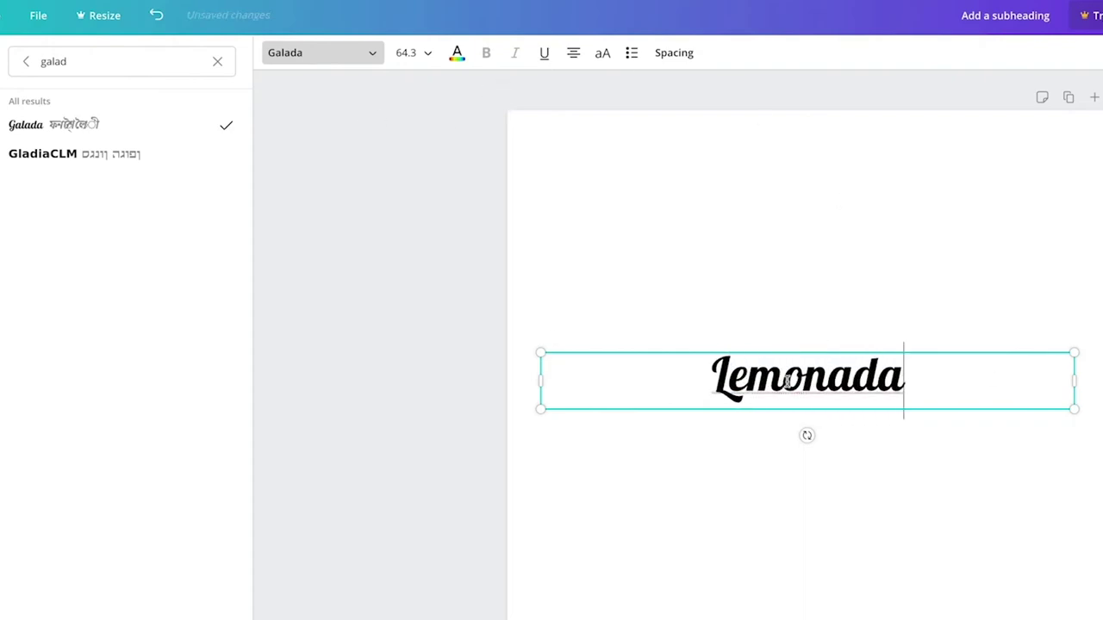
{"action": "left_click", "coordinate": [293, 55]}
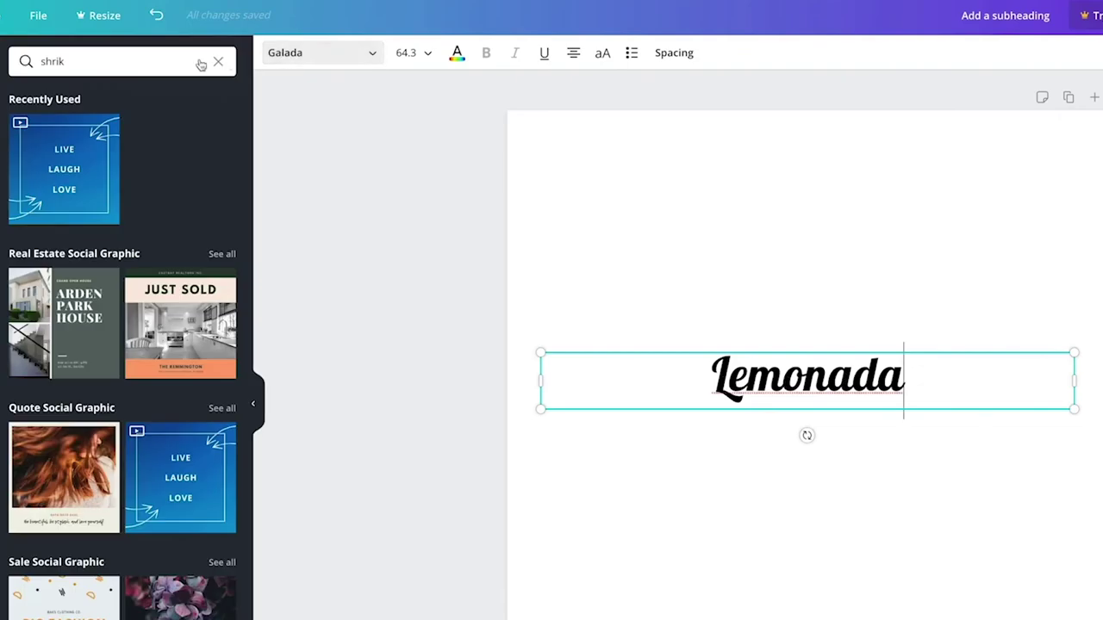
{"action": "left_click", "coordinate": [293, 53]}
{"action": "type", "text": "lemon"}
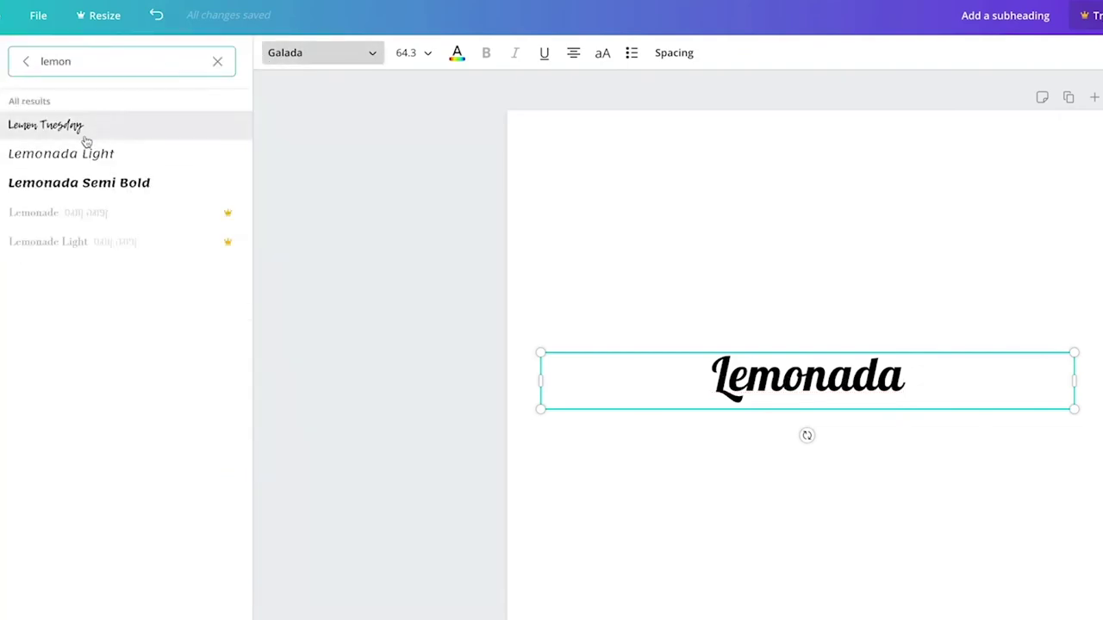
{"action": "left_click", "coordinate": [80, 184]}
Step: Replace the word with 'Permanent Marker' and apply the Permanent Marker font
{"action": "left_click", "coordinate": [913, 379]}
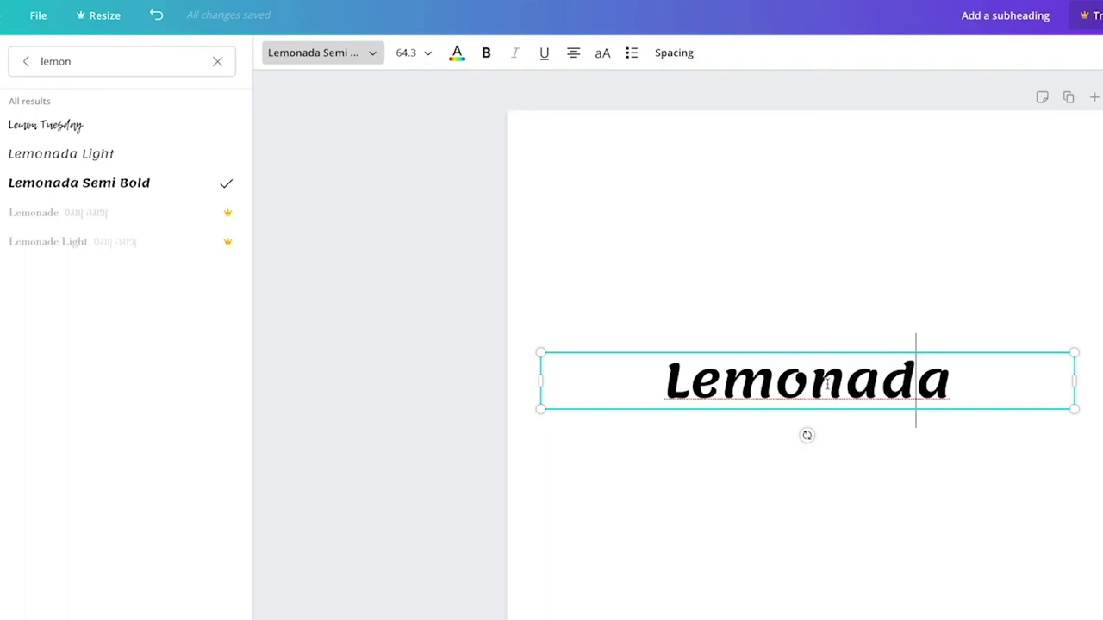
{"action": "left_click", "coordinate": [745, 386]}
{"action": "double_click", "coordinate": [744, 386]}
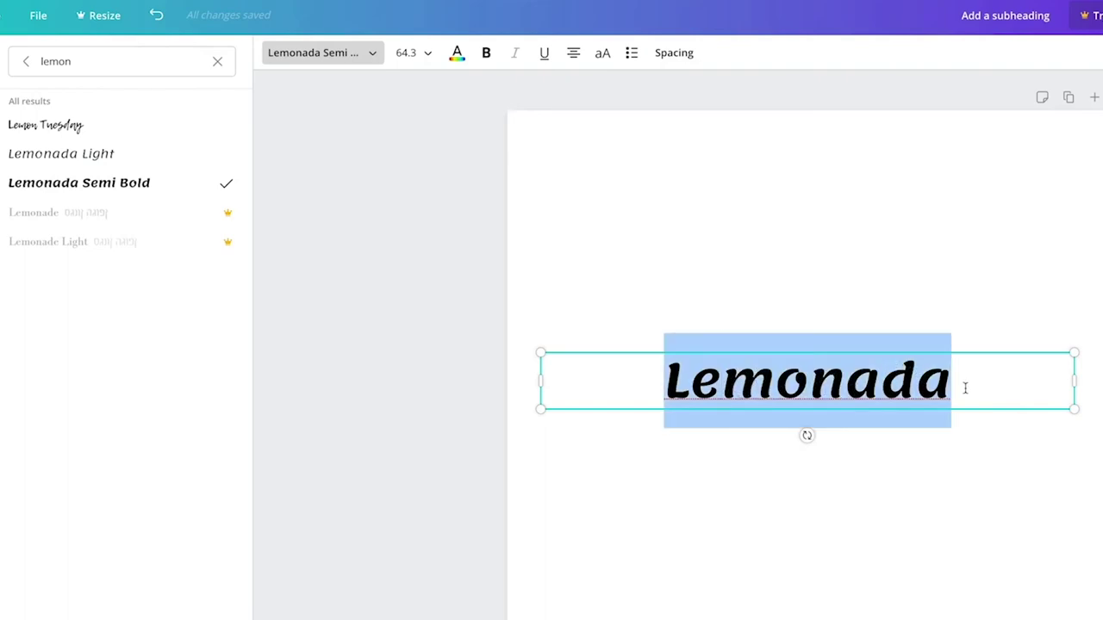
{"action": "type", "text": "Permanen"}
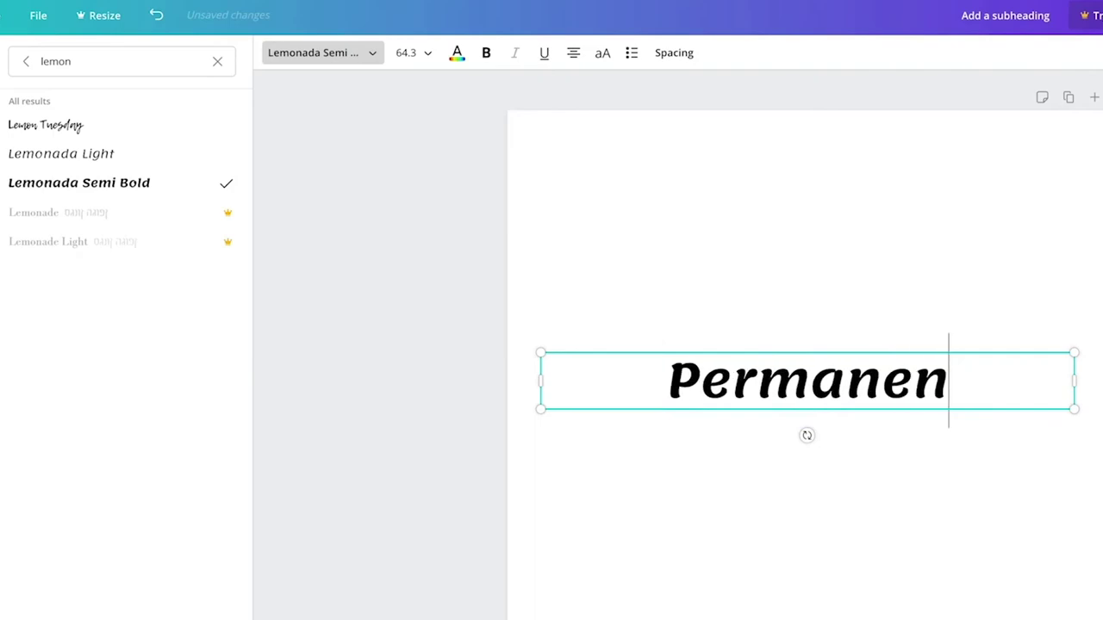
{"action": "type", "text": "t Marker"}
{"action": "key", "text": "ctrl+a"}
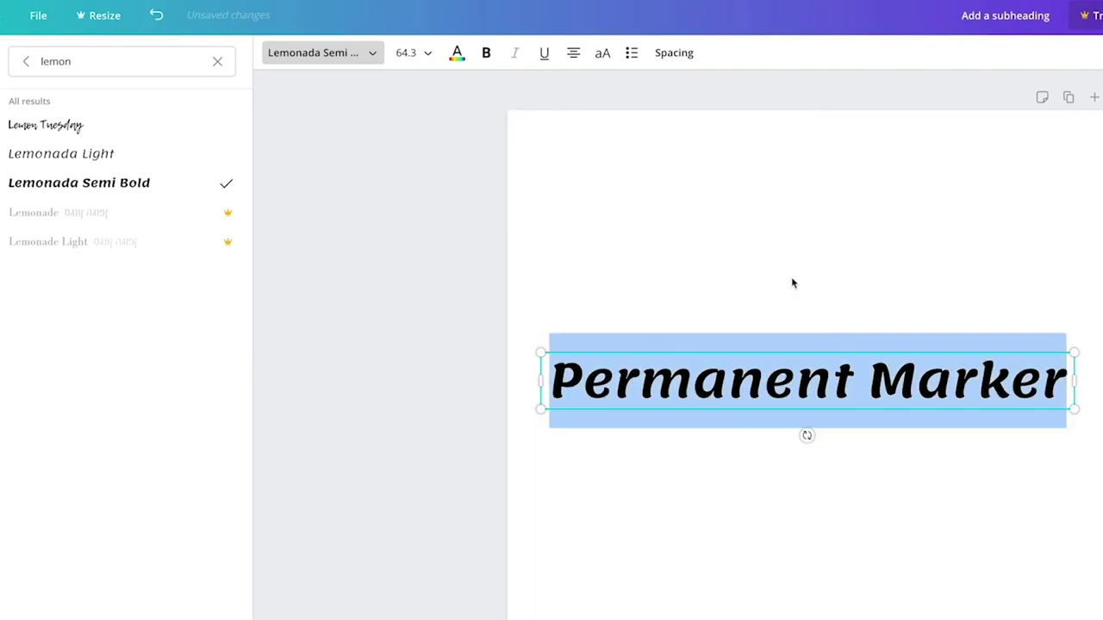
{"action": "left_click", "coordinate": [355, 53]}
{"action": "left_click", "coordinate": [217, 60]}
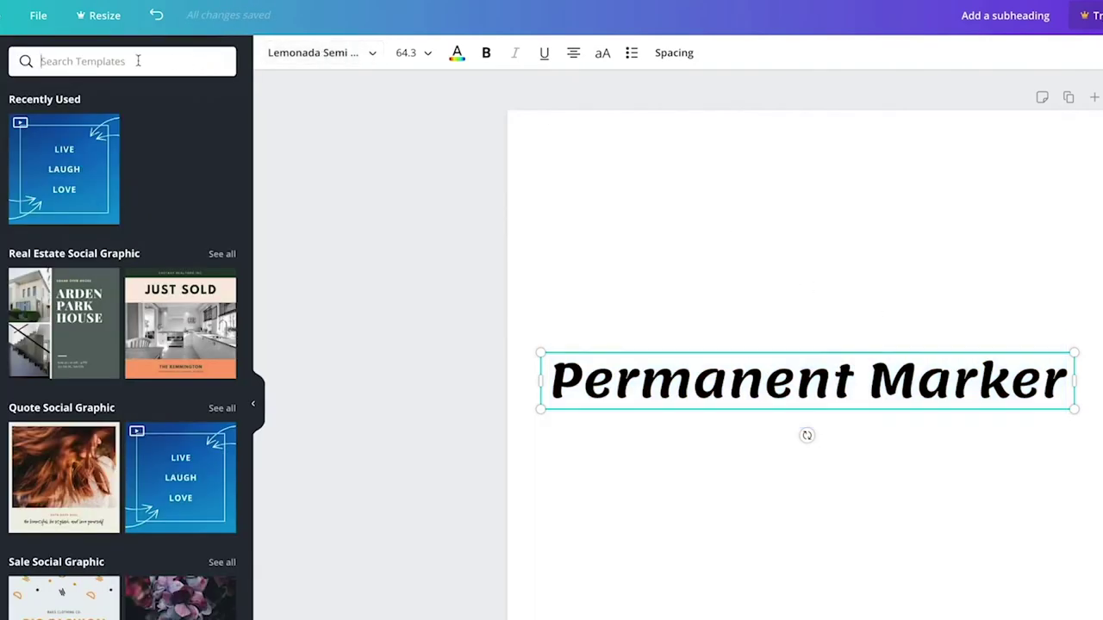
{"action": "type", "text": "perman"}
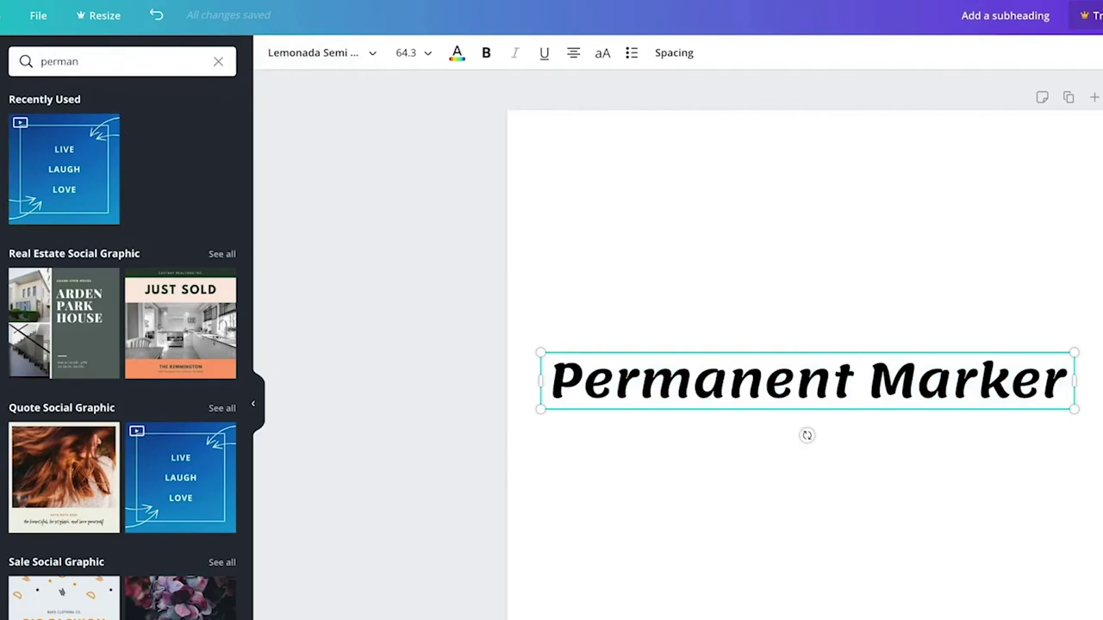
{"action": "left_click", "coordinate": [289, 50]}
{"action": "left_click", "coordinate": [141, 62]}
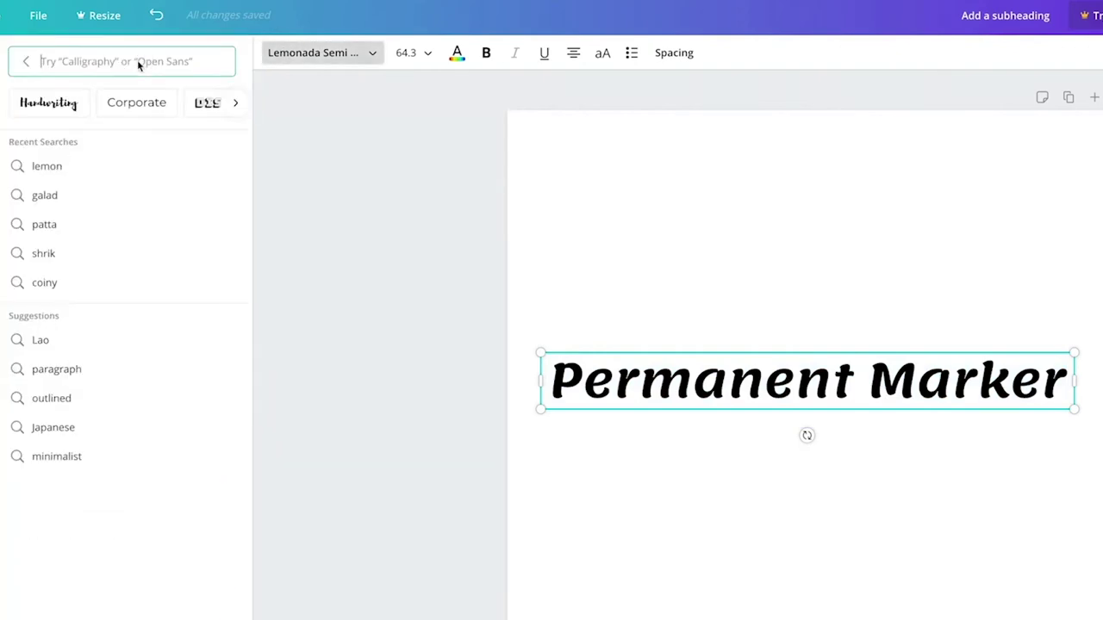
{"action": "type", "text": "perm"}
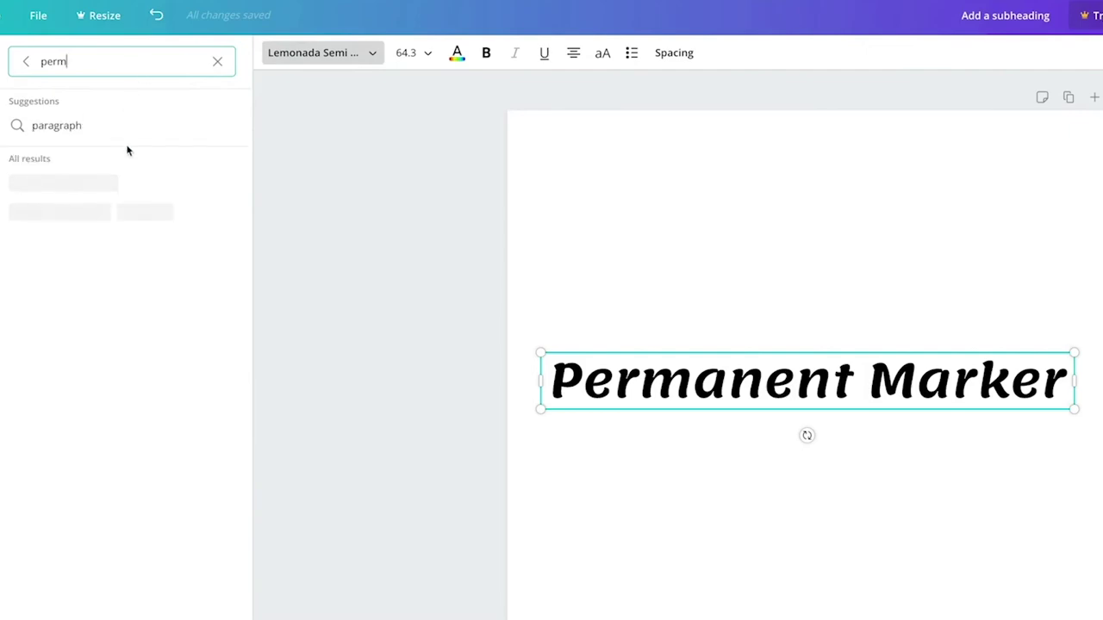
{"action": "left_click", "coordinate": [82, 187]}
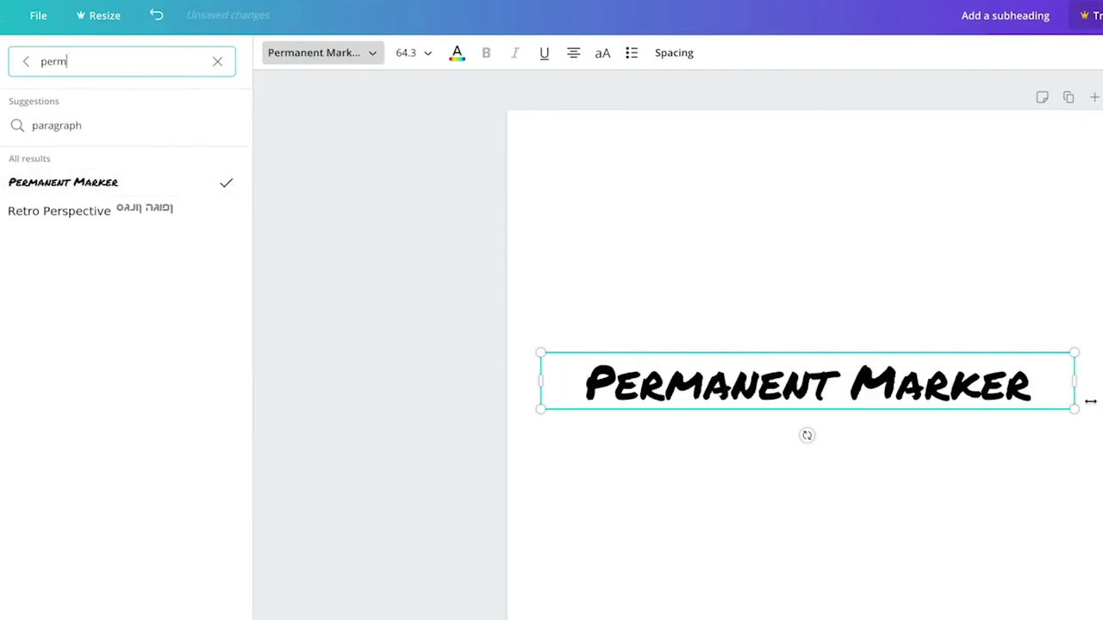
Step: Replace the text with 'POP BAM POW' and select it all
{"action": "double_click", "coordinate": [1026, 396]}
{"action": "key", "text": "ctrl+a"}
{"action": "type", "text": "POP"}
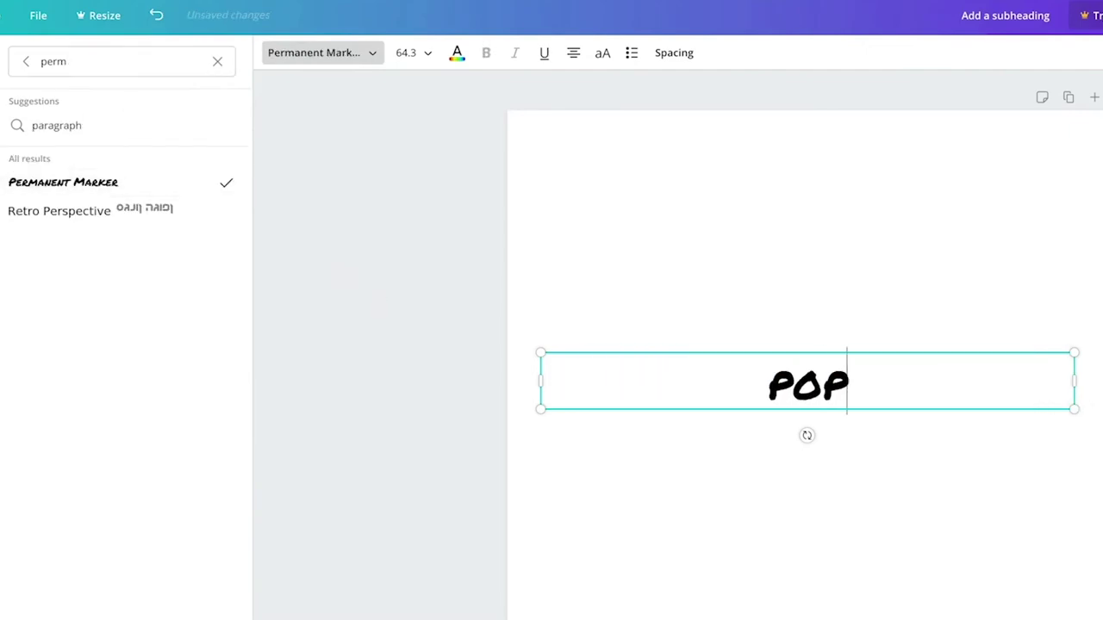
{"action": "type", "text": " BAM POW"}
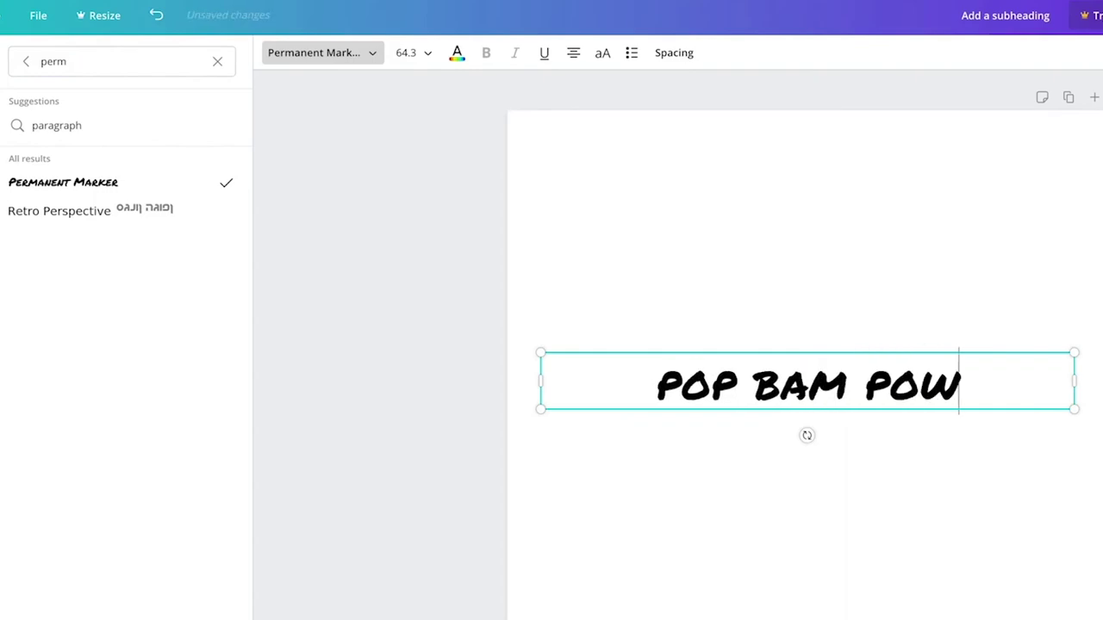
{"action": "key", "text": "ctrl+a"}
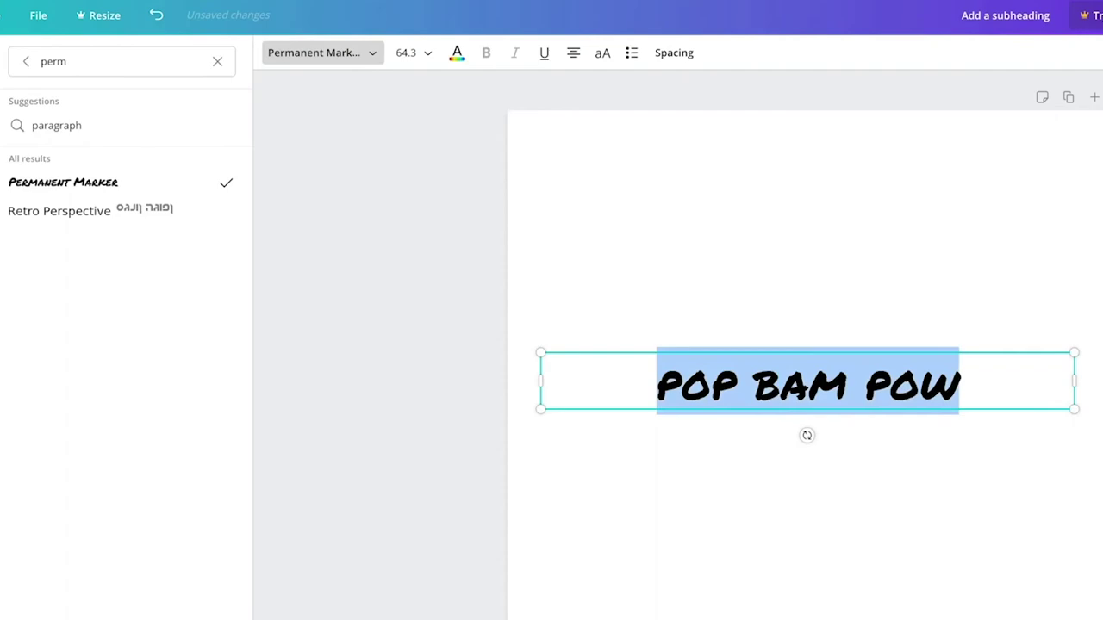
Step: Replace the text with 'Dancing Script' and apply the Dancing Script font
{"action": "key", "text": "BackSpace"}
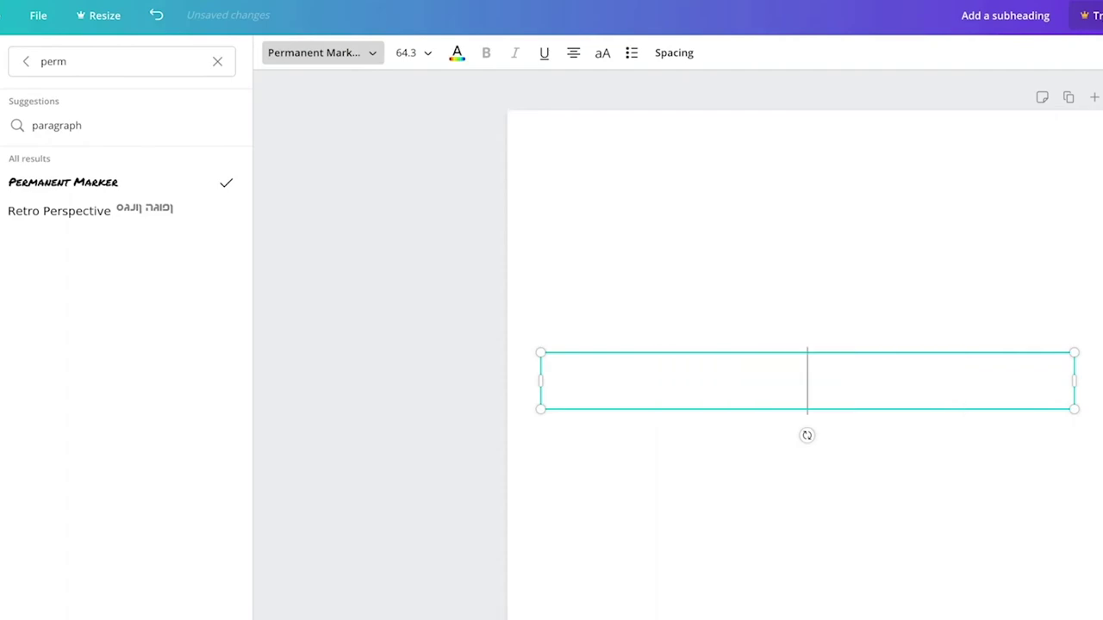
{"action": "type", "text": "Dancing "}
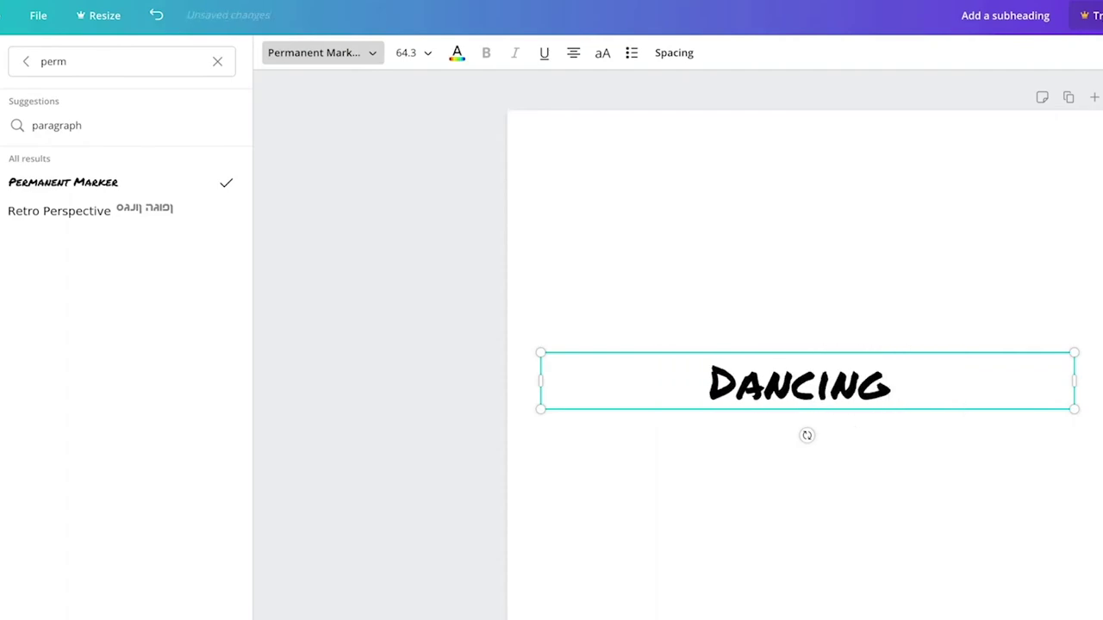
{"action": "type", "text": "Script"}
{"action": "key", "text": "ctrl+a"}
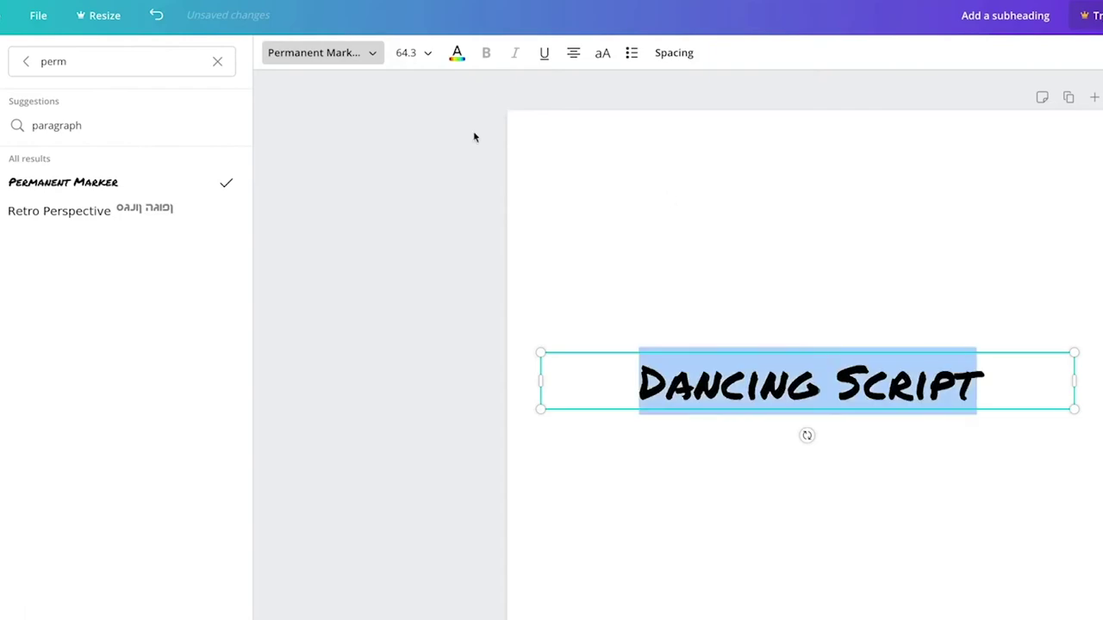
{"action": "left_click", "coordinate": [298, 53]}
{"action": "left_click", "coordinate": [300, 54]}
{"action": "left_click", "coordinate": [202, 59]}
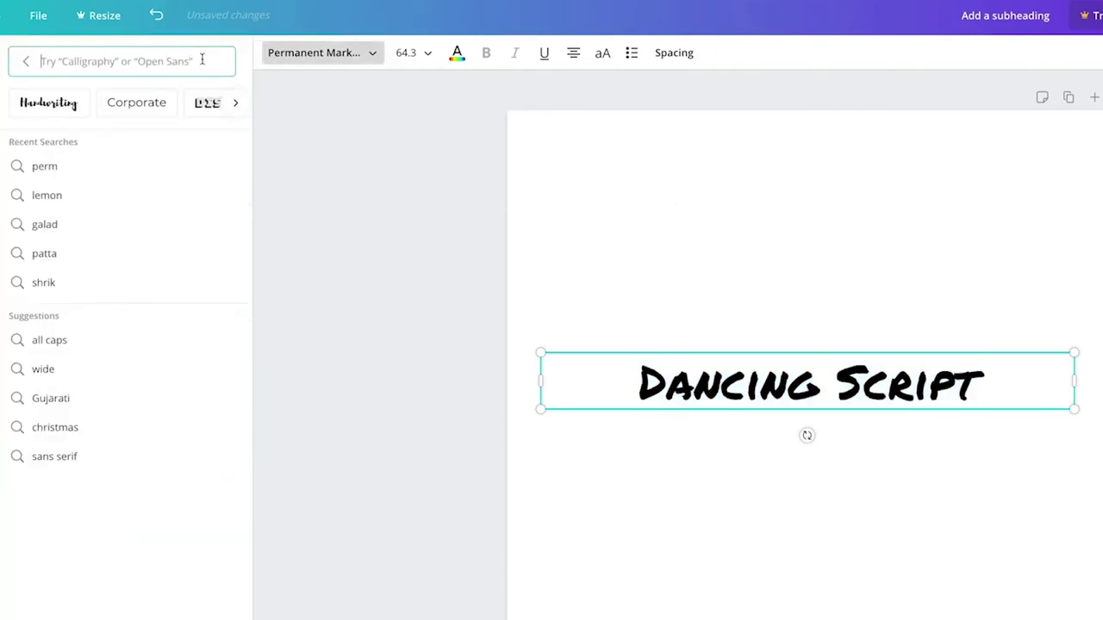
{"action": "type", "text": "dancin"}
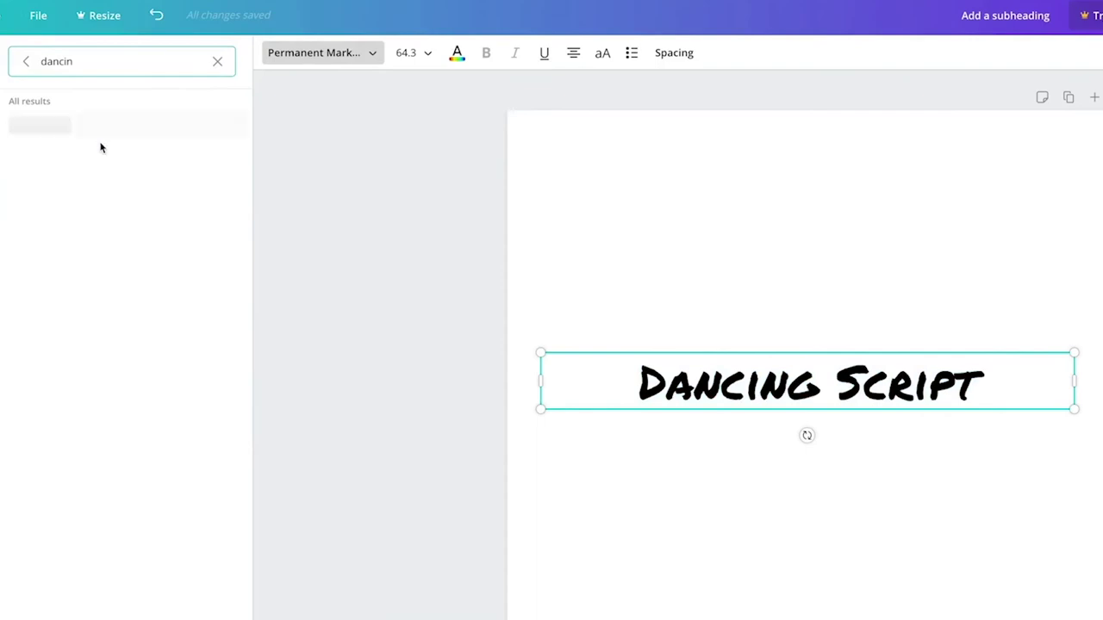
{"action": "left_click", "coordinate": [207, 126]}
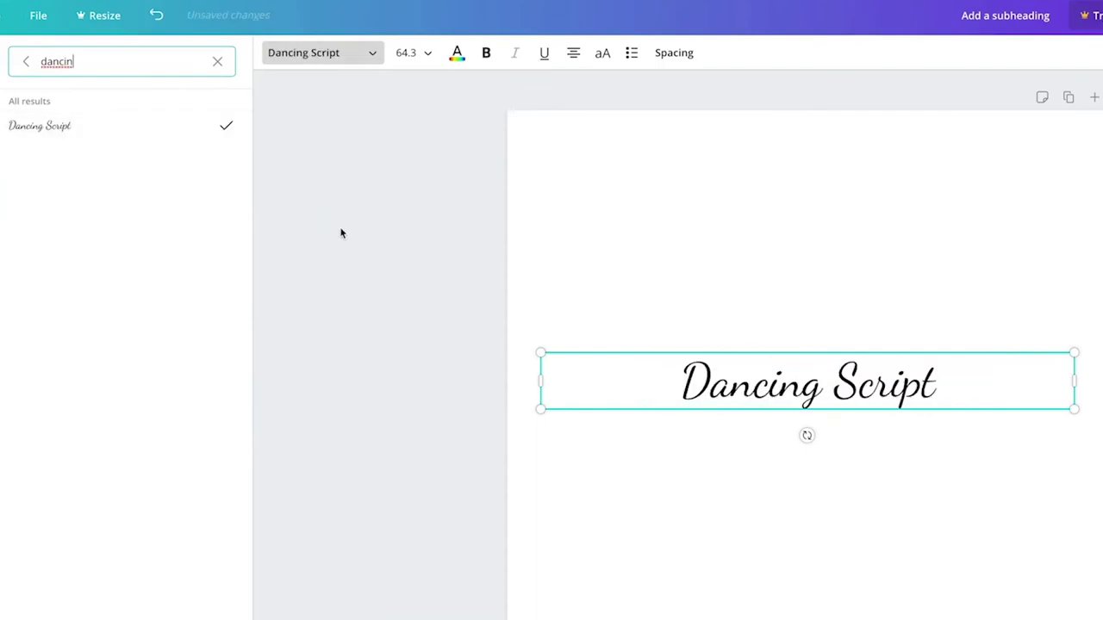
Step: Retype the line as 'Allura' and apply the Allura font from an 'all' search
{"action": "triple_click", "coordinate": [867, 405]}
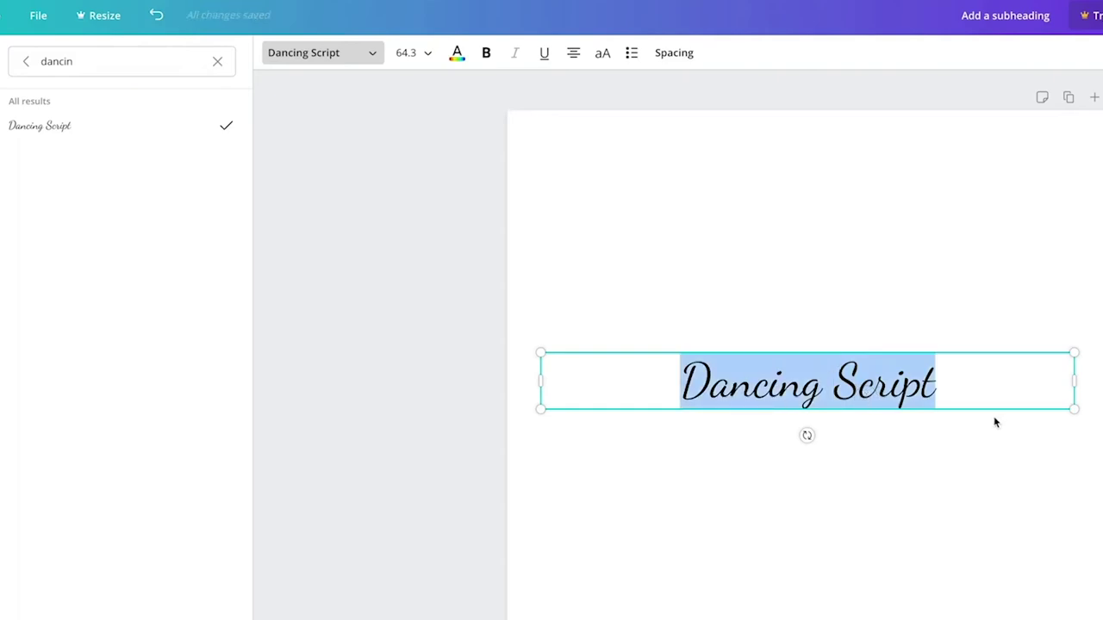
{"action": "type", "text": "Allura"}
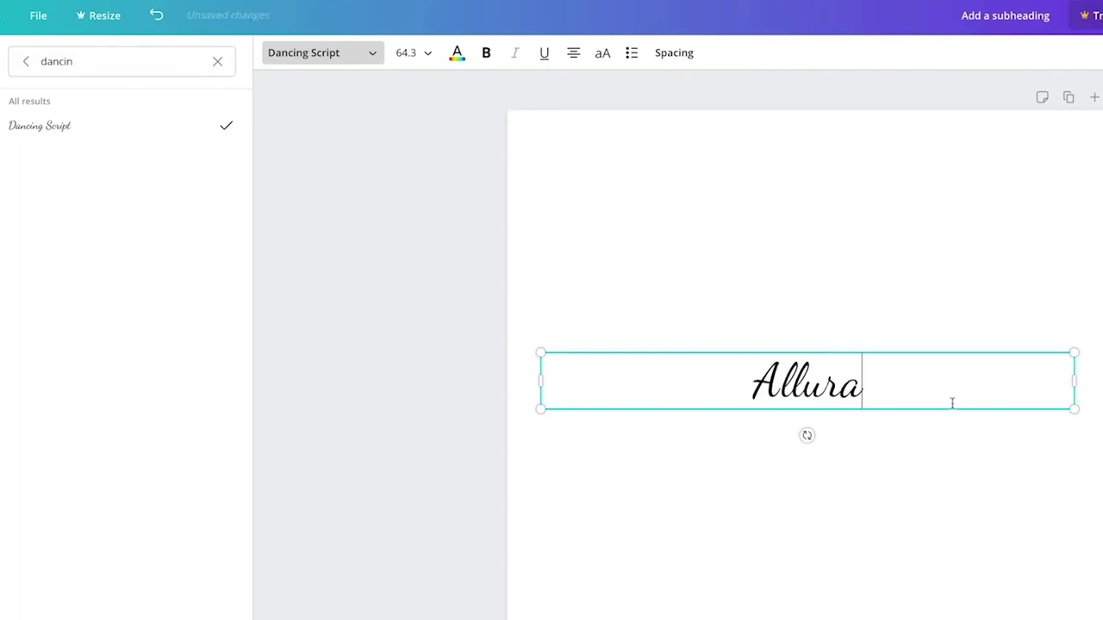
{"action": "left_click", "coordinate": [300, 57]}
{"action": "left_click", "coordinate": [300, 58]}
{"action": "left_click", "coordinate": [153, 69]}
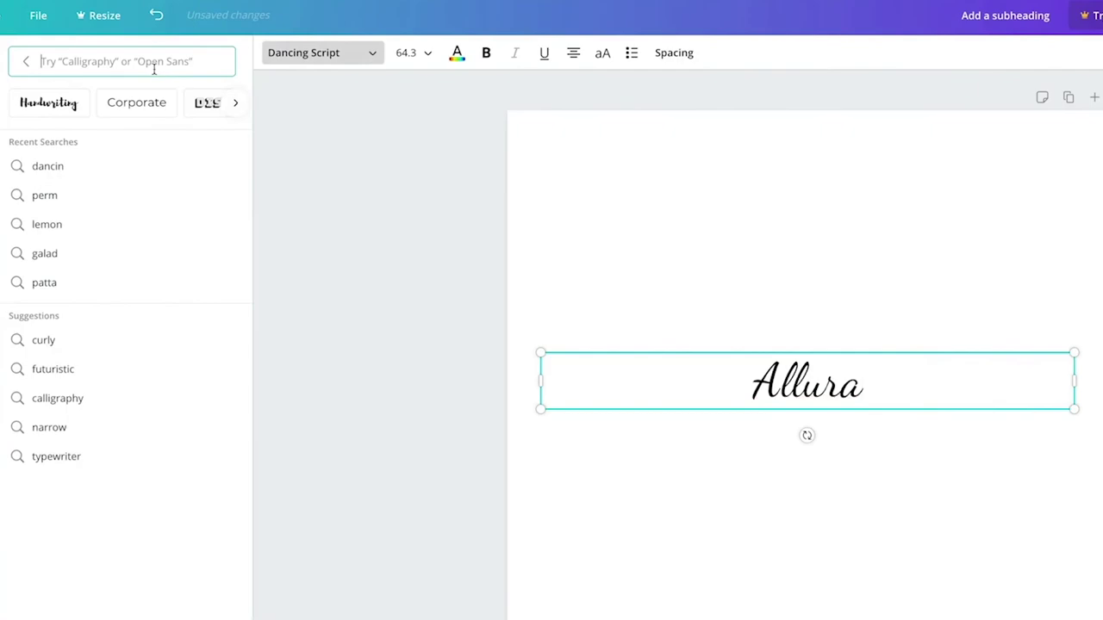
{"action": "type", "text": "all"}
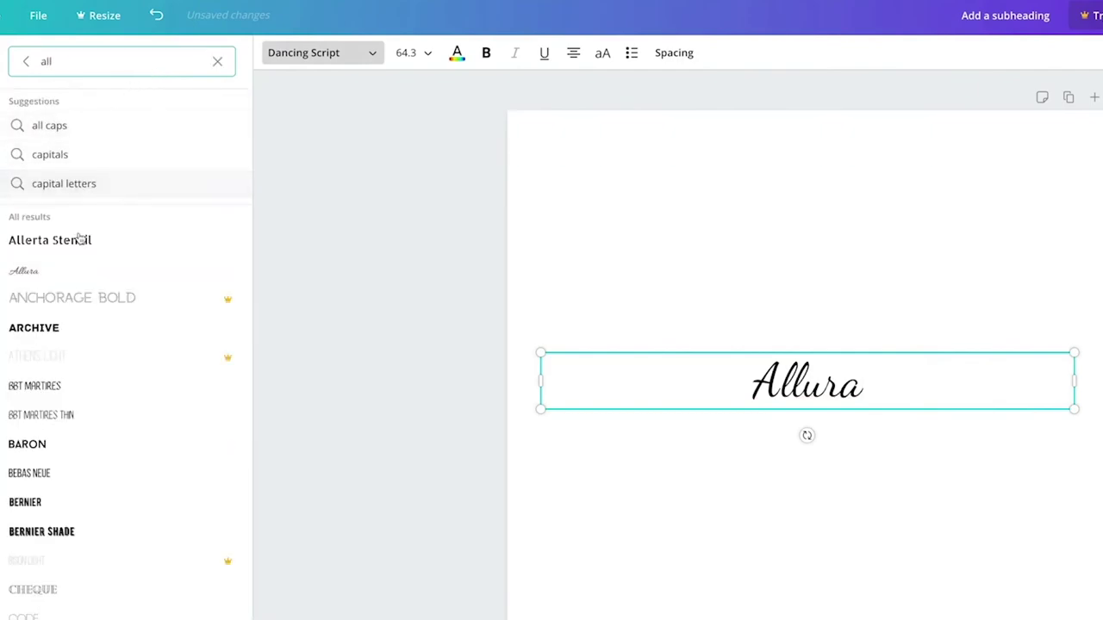
{"action": "left_click", "coordinate": [89, 273]}
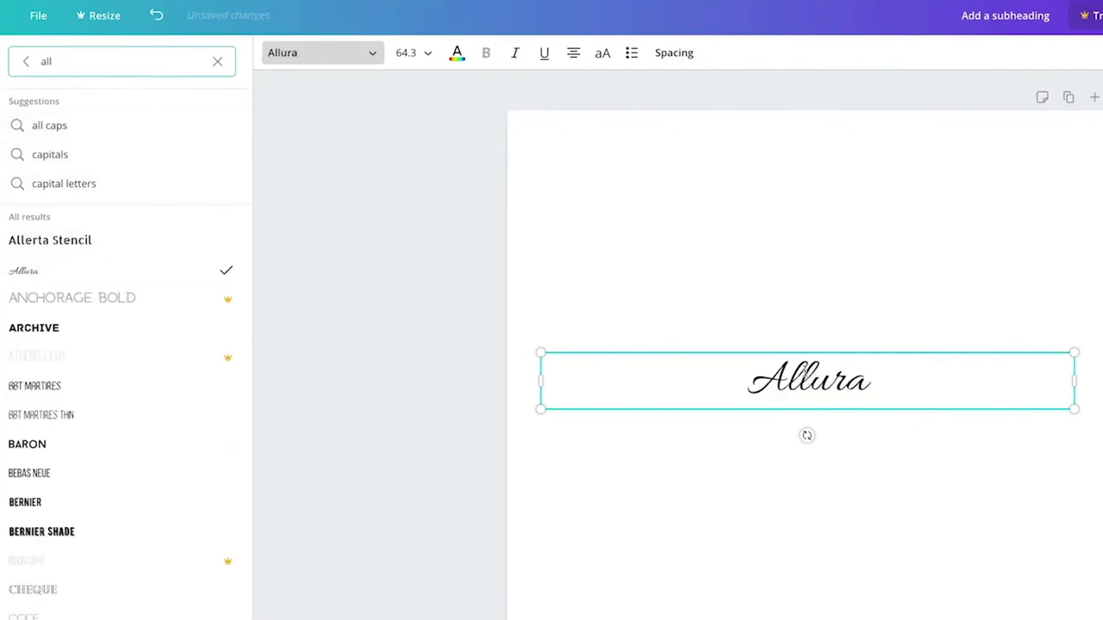
{"action": "double_click", "coordinate": [842, 388]}
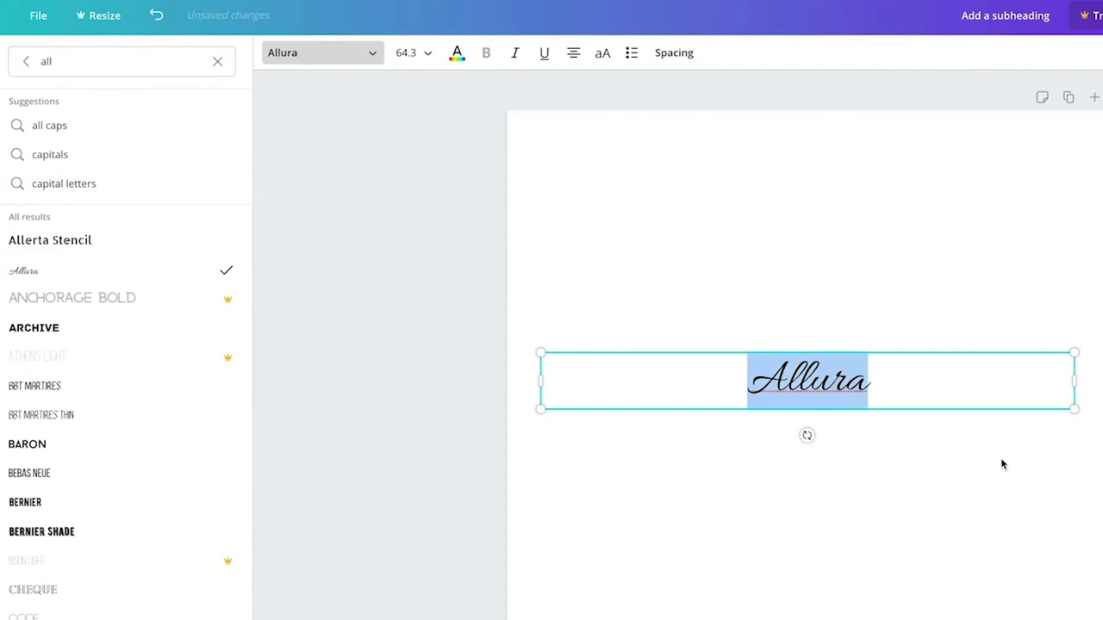
Step: Type 'Clicker Script' and apply the Clicker Script font from a 'clicker' search
{"action": "type", "text": "Clicker"}
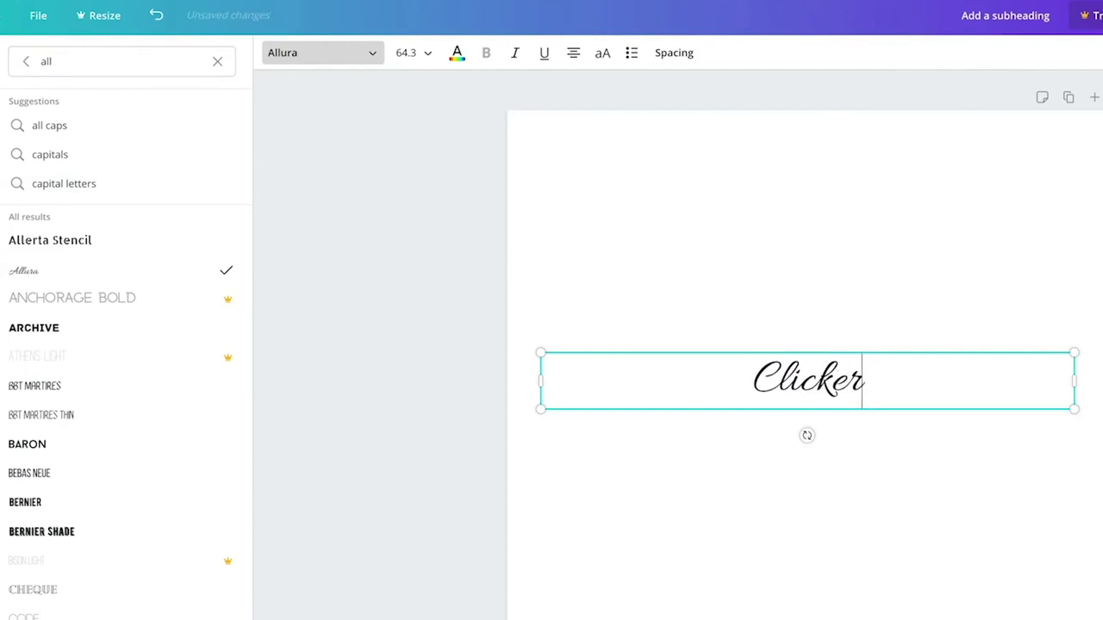
{"action": "type", "text": " Script"}
{"action": "key", "text": "ctrl+a"}
{"action": "left_click", "coordinate": [327, 60]}
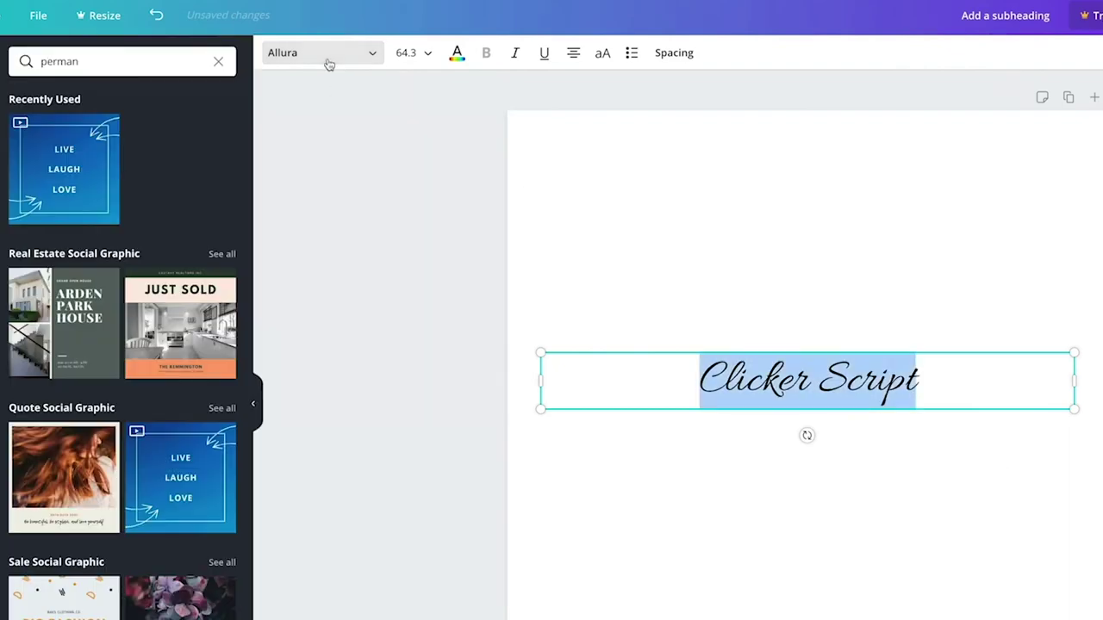
{"action": "left_click", "coordinate": [305, 52]}
{"action": "left_click", "coordinate": [189, 57]}
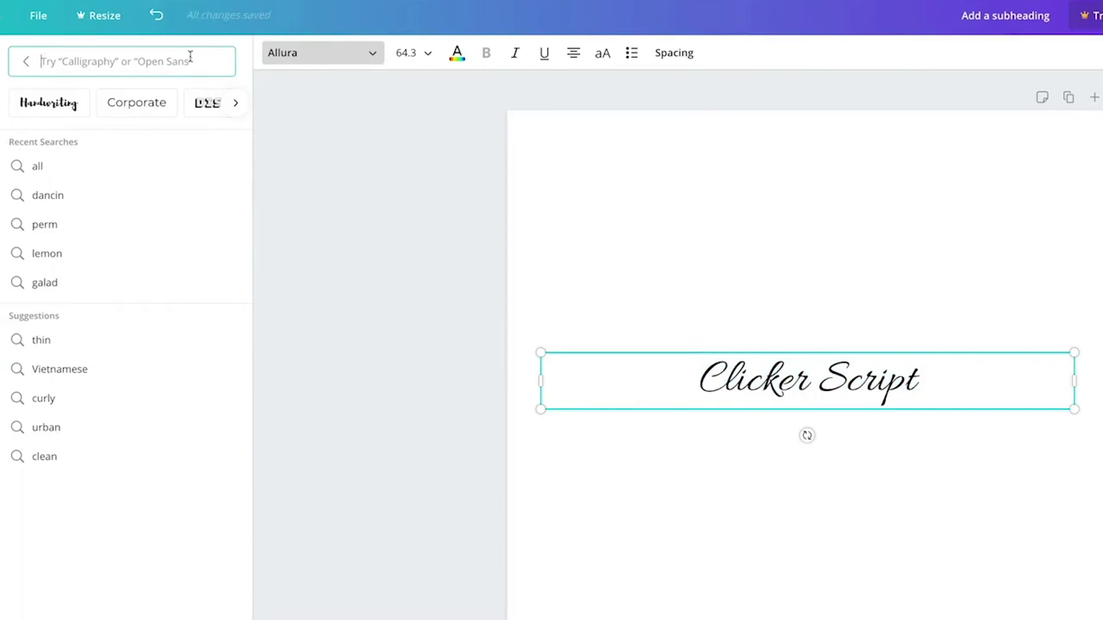
{"action": "type", "text": "clicker"}
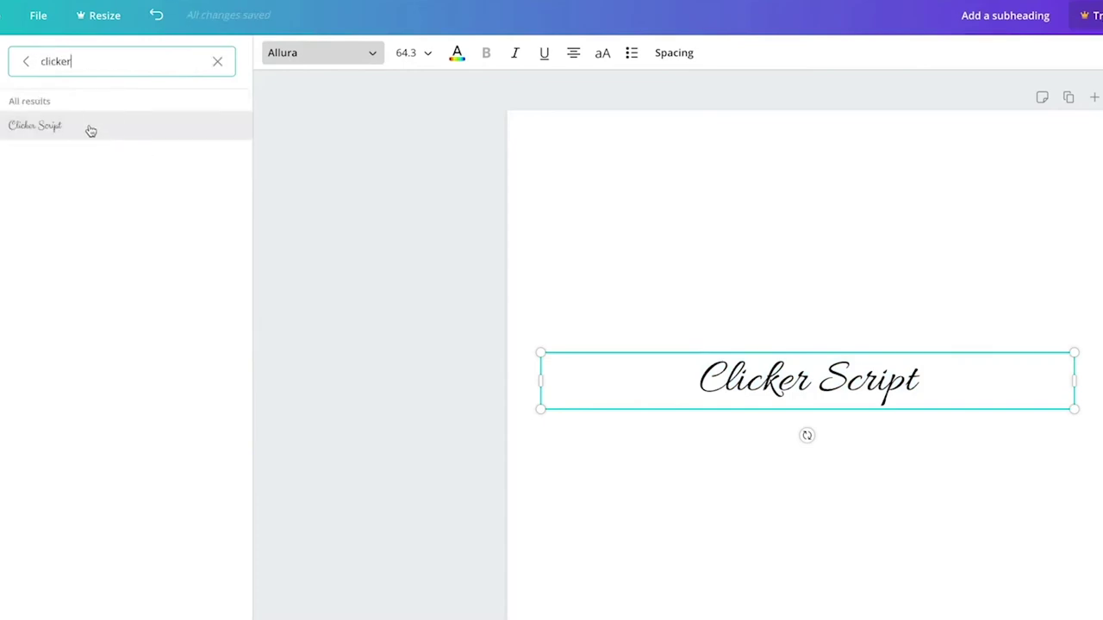
{"action": "left_click", "coordinate": [89, 127]}
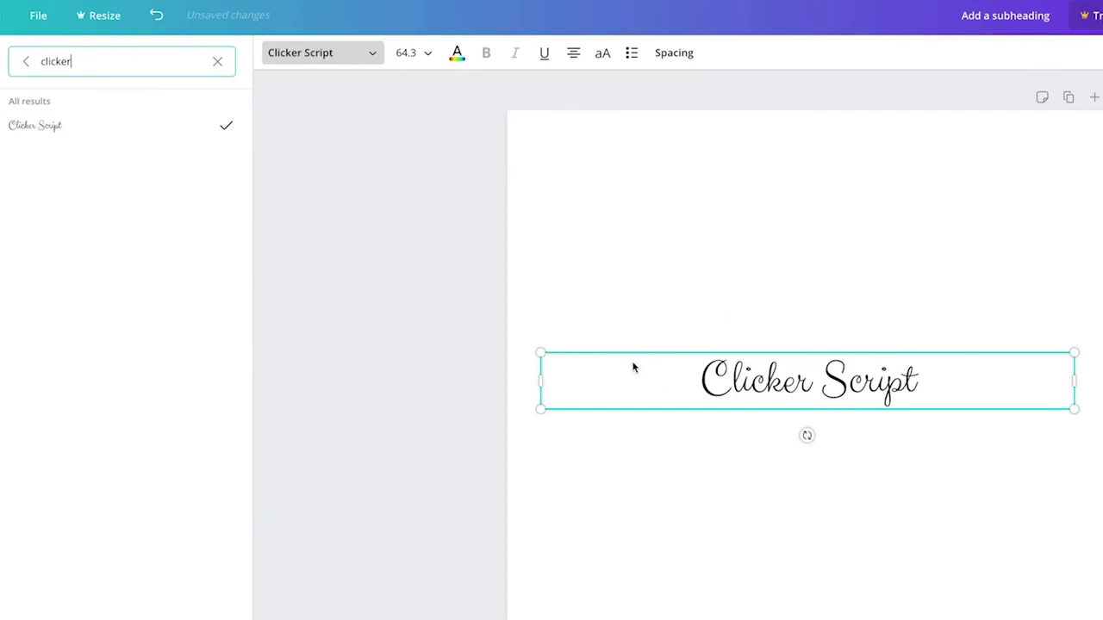
{"action": "triple_click", "coordinate": [773, 394]}
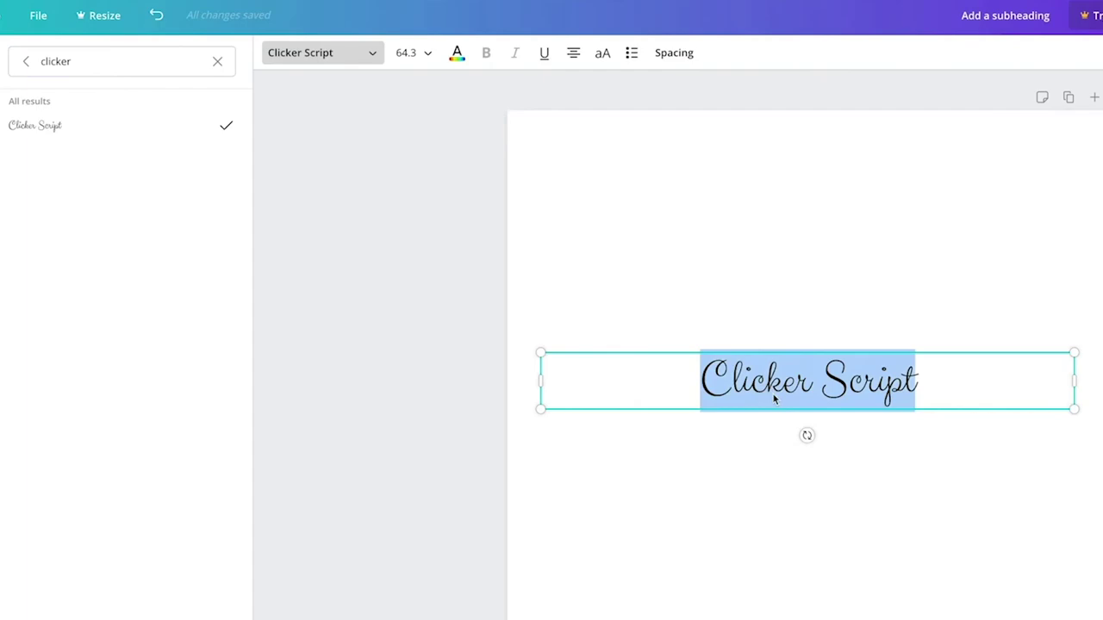
Step: Type 'Magnolia' and apply Magnolia Script from a 'mag' search
{"action": "type", "text": "Magnolia"}
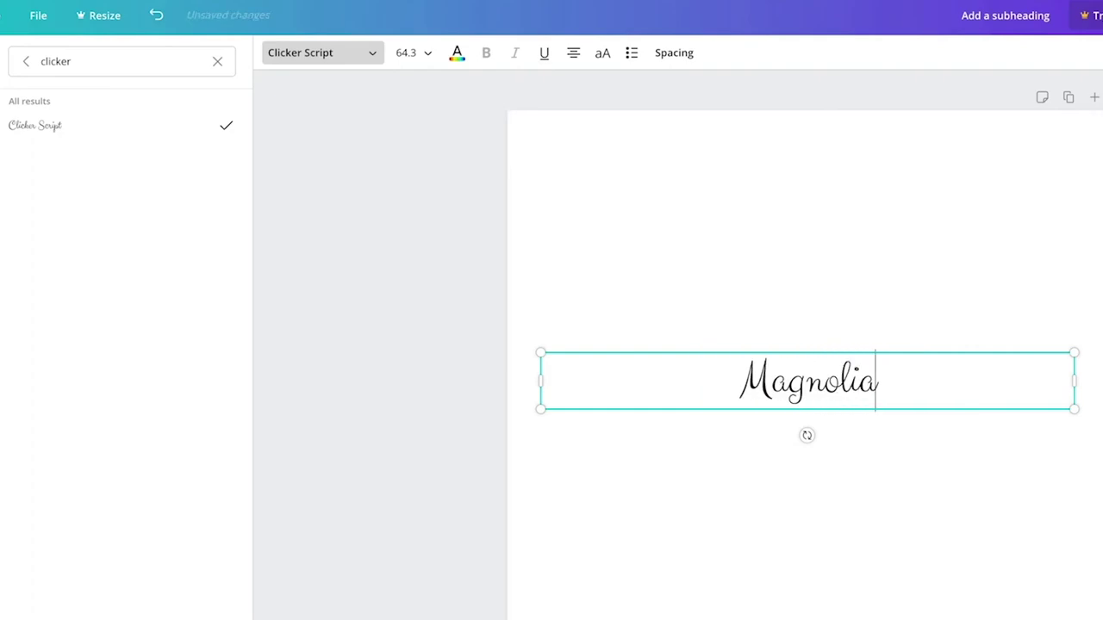
{"action": "key", "text": "ctrl+a"}
{"action": "left_click", "coordinate": [79, 51]}
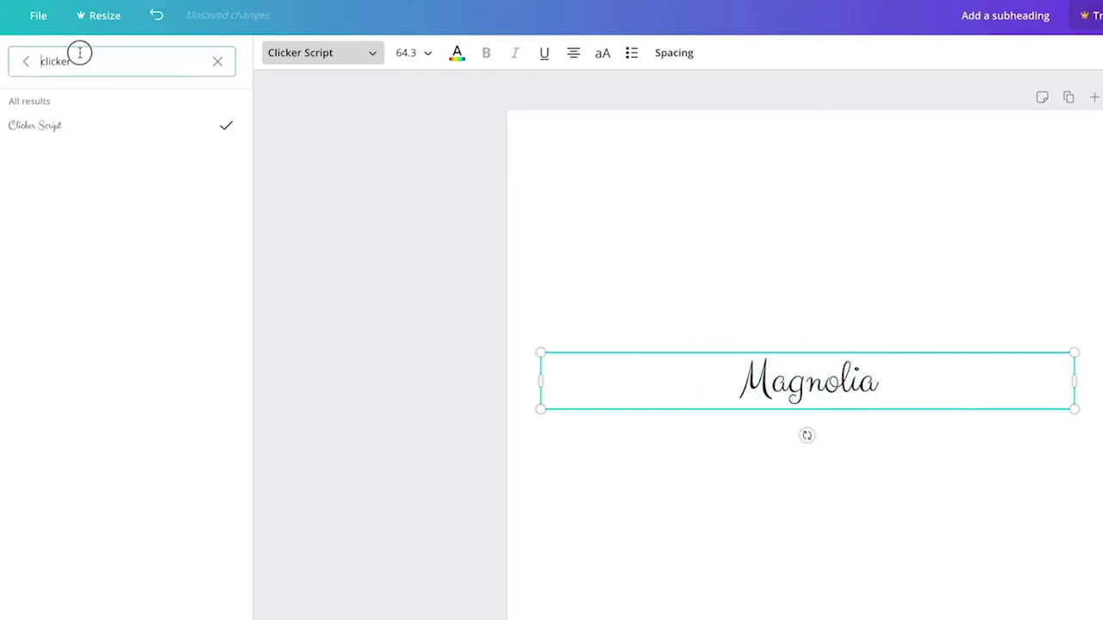
{"action": "double_click", "coordinate": [81, 59]}
{"action": "type", "text": "mag"}
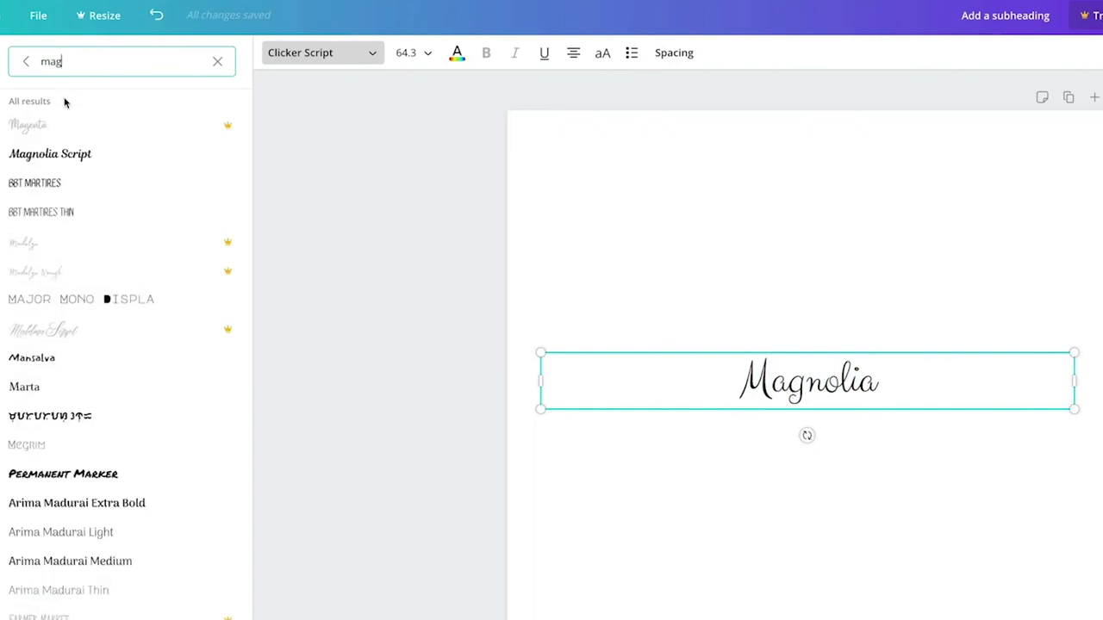
{"action": "left_click", "coordinate": [52, 160]}
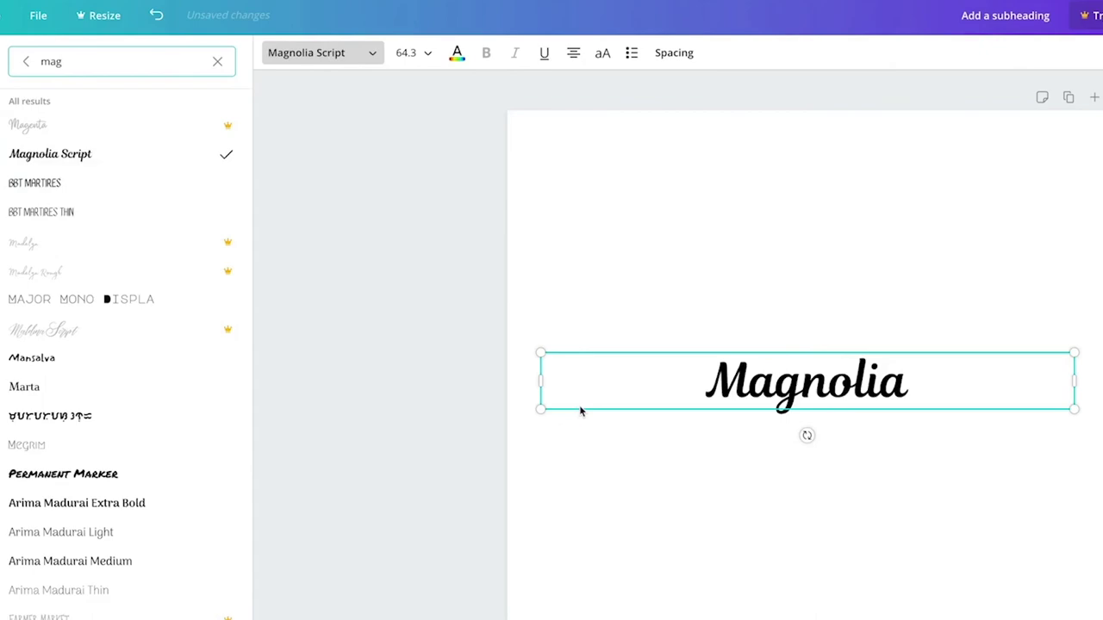
Step: Retype the text as 'Petit Formal Script' and apply that font from a 'petit' search
{"action": "double_click", "coordinate": [772, 389]}
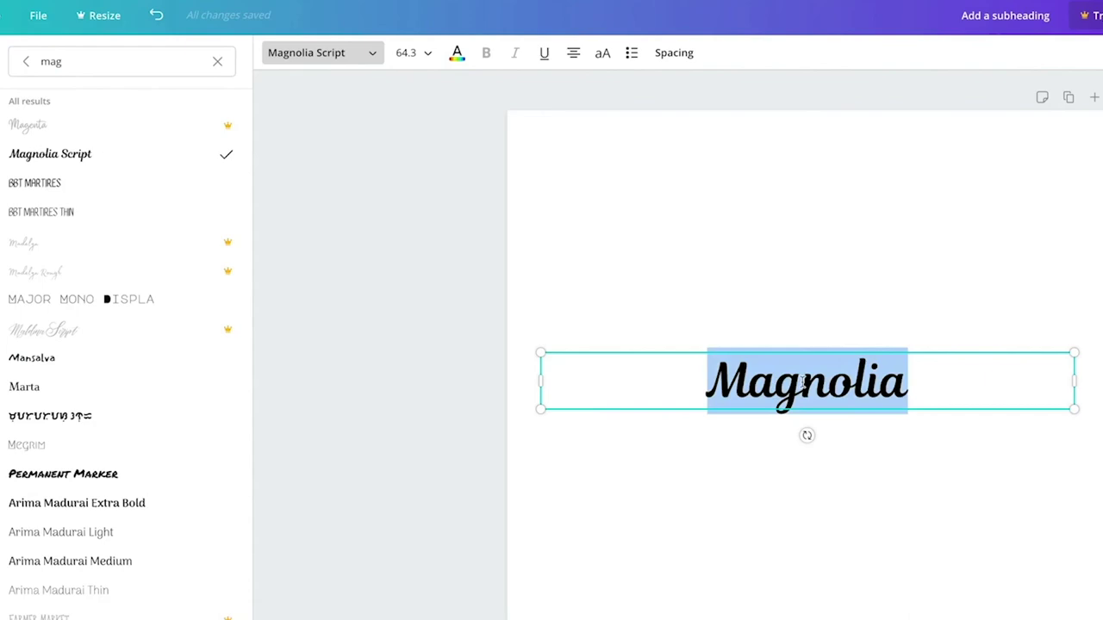
{"action": "type", "text": "Petit "}
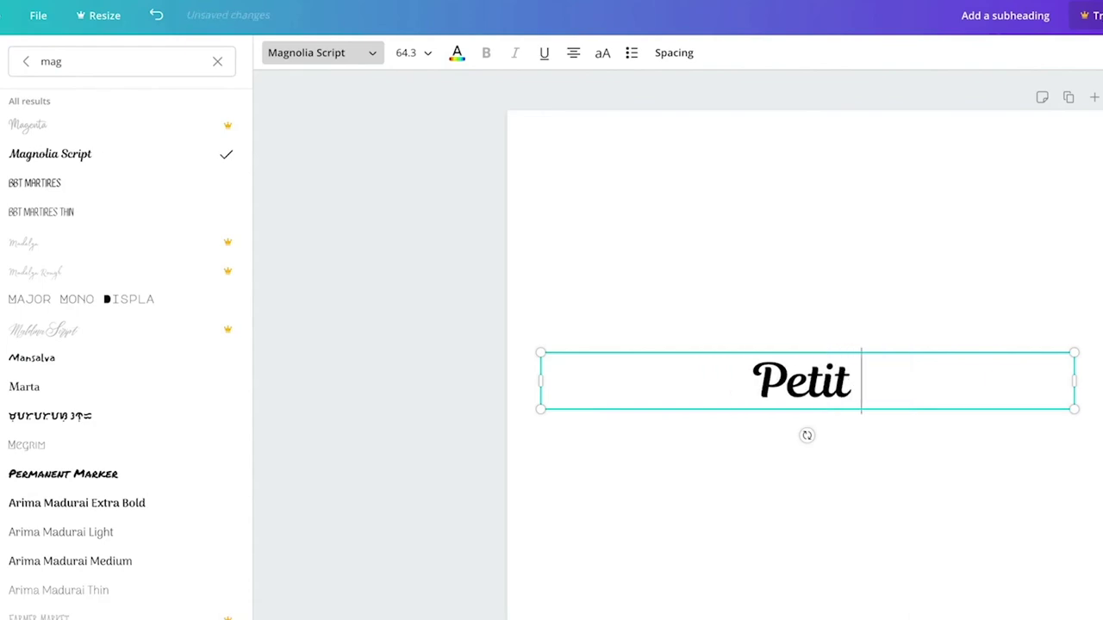
{"action": "type", "text": "Formal Script"}
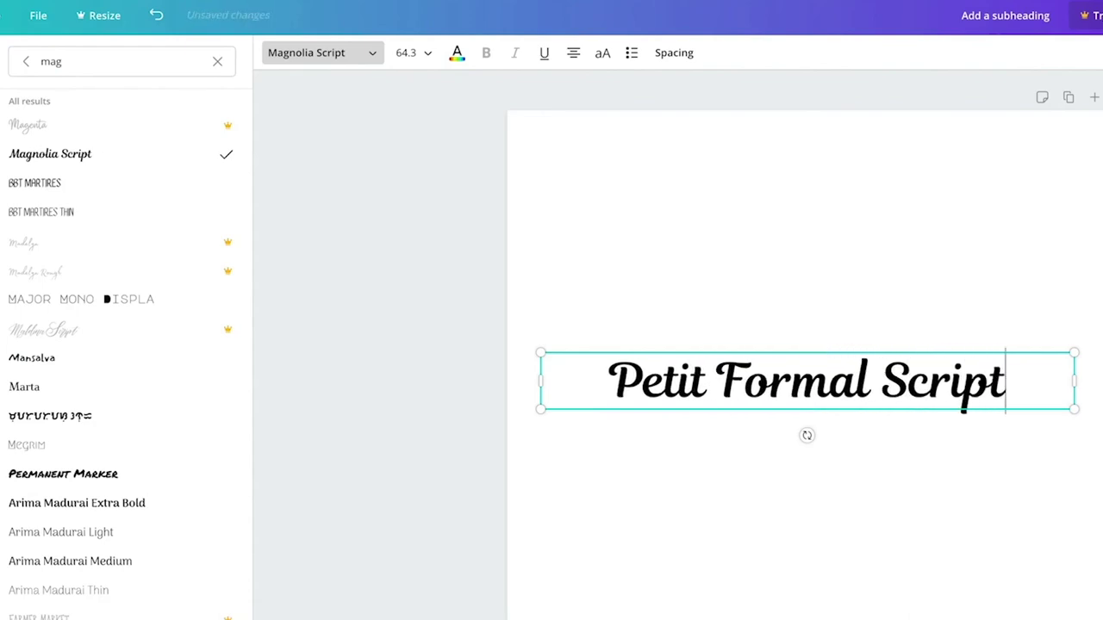
{"action": "key", "text": "ctrl+a"}
{"action": "double_click", "coordinate": [172, 54]}
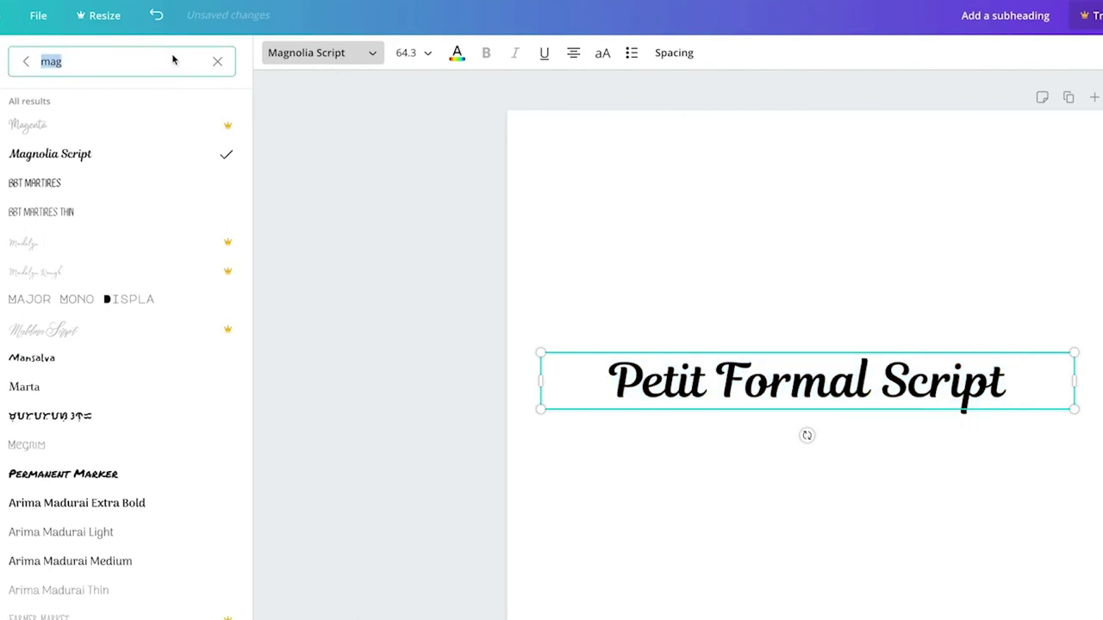
{"action": "type", "text": "petit"}
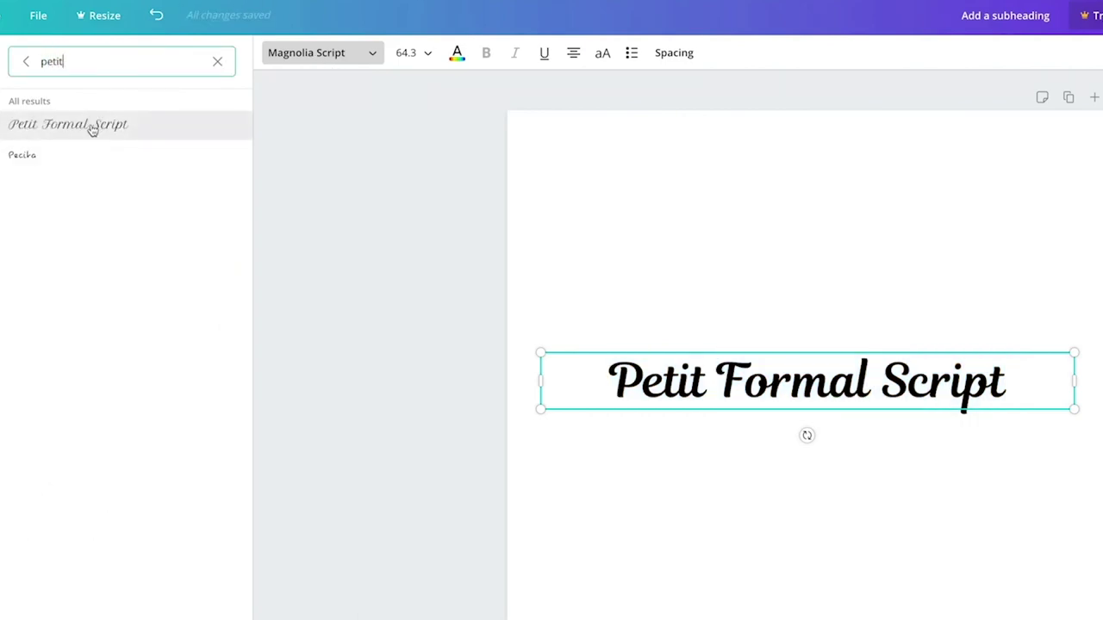
{"action": "left_click", "coordinate": [92, 129]}
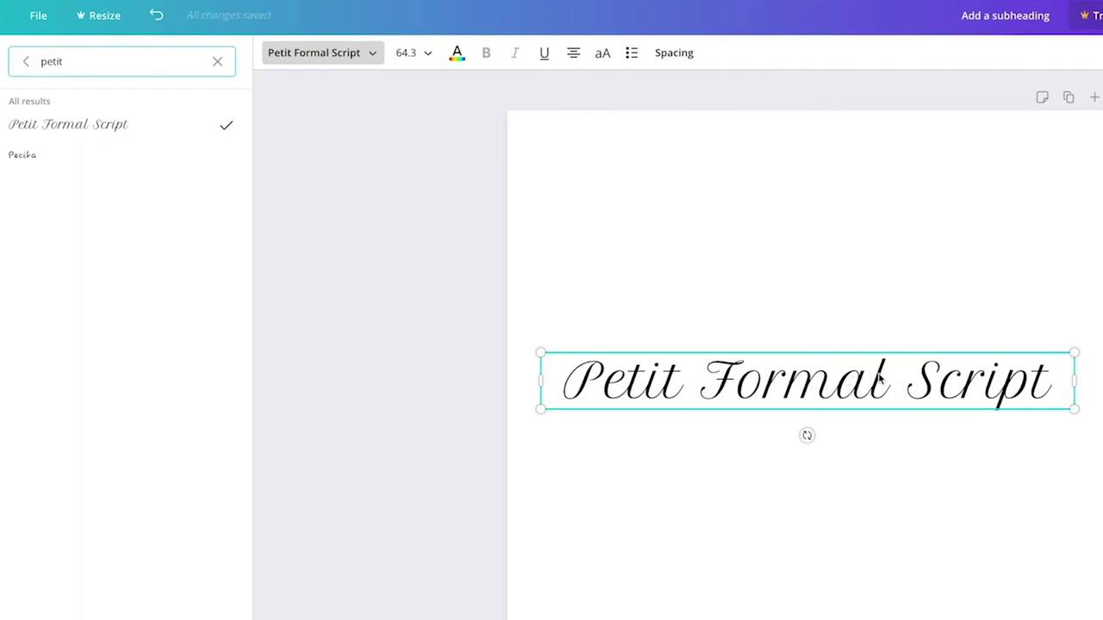
{"action": "double_click", "coordinate": [879, 379]}
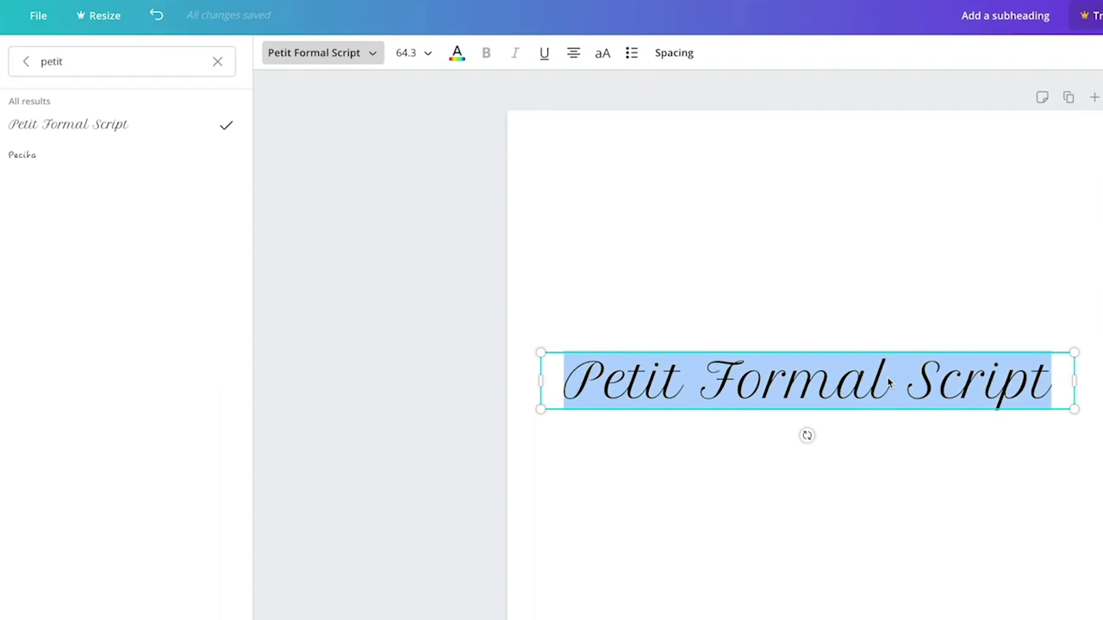
Step: Type 'Playlist Script' and apply the Playlist Script font from a 'play' search
{"action": "type", "text": "Playlist Script"}
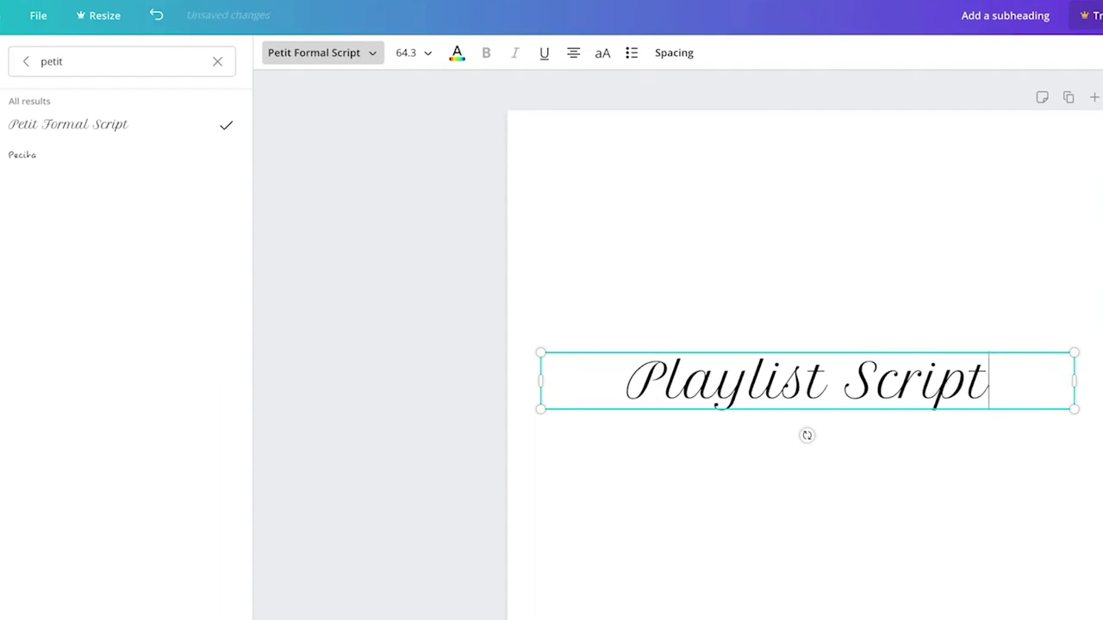
{"action": "key", "text": "ctrl+a"}
{"action": "left_click", "coordinate": [332, 66]}
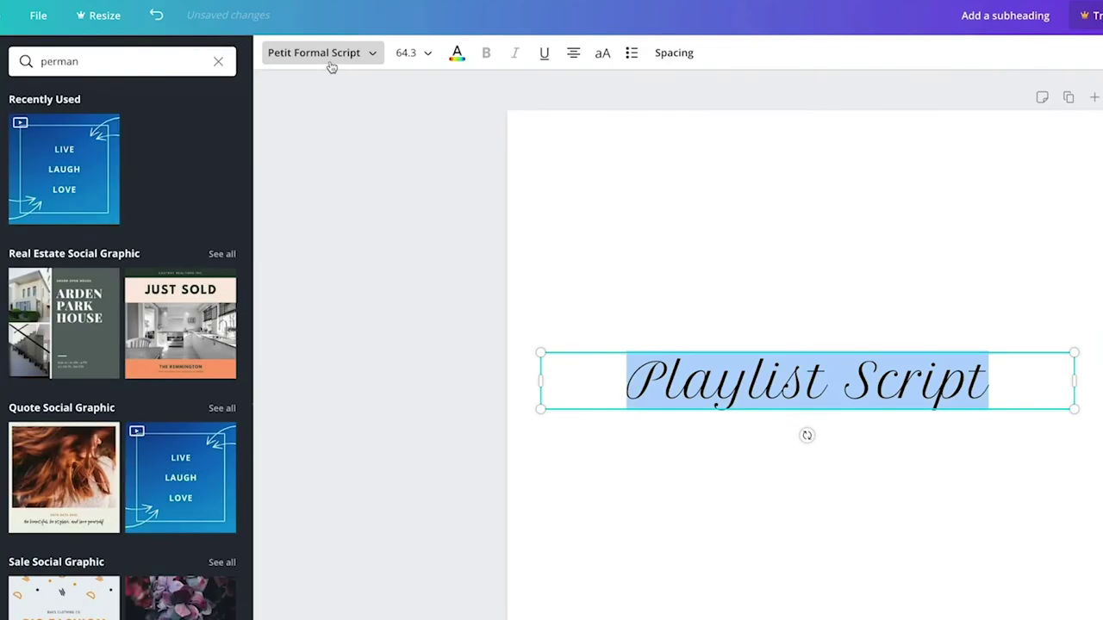
{"action": "left_click", "coordinate": [302, 54]}
{"action": "left_click", "coordinate": [153, 61]}
{"action": "type", "text": "play"}
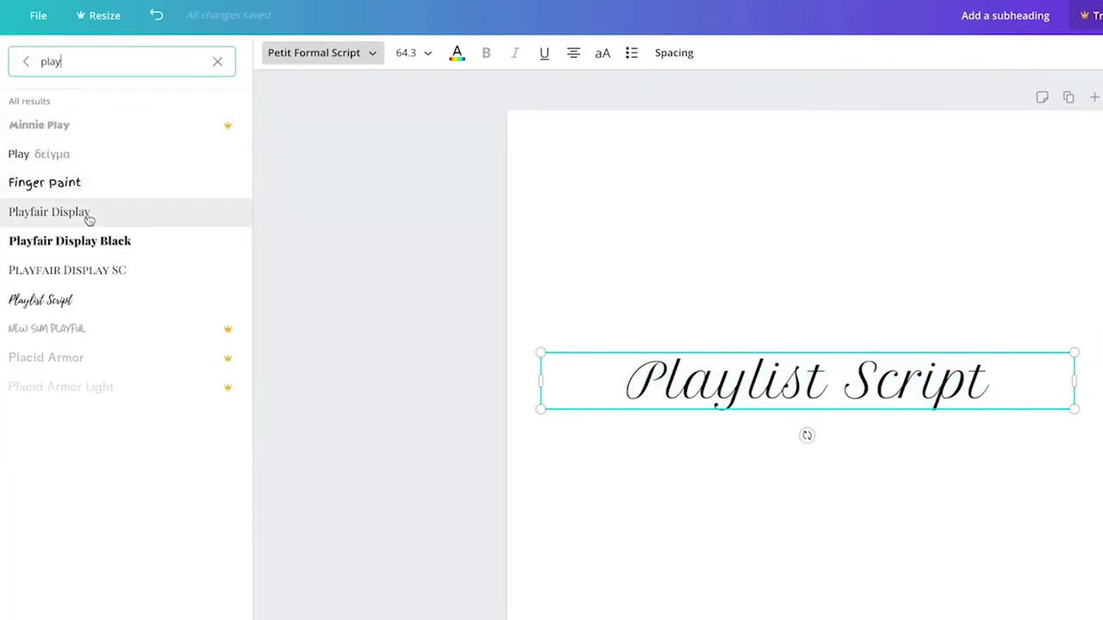
{"action": "left_click", "coordinate": [77, 301]}
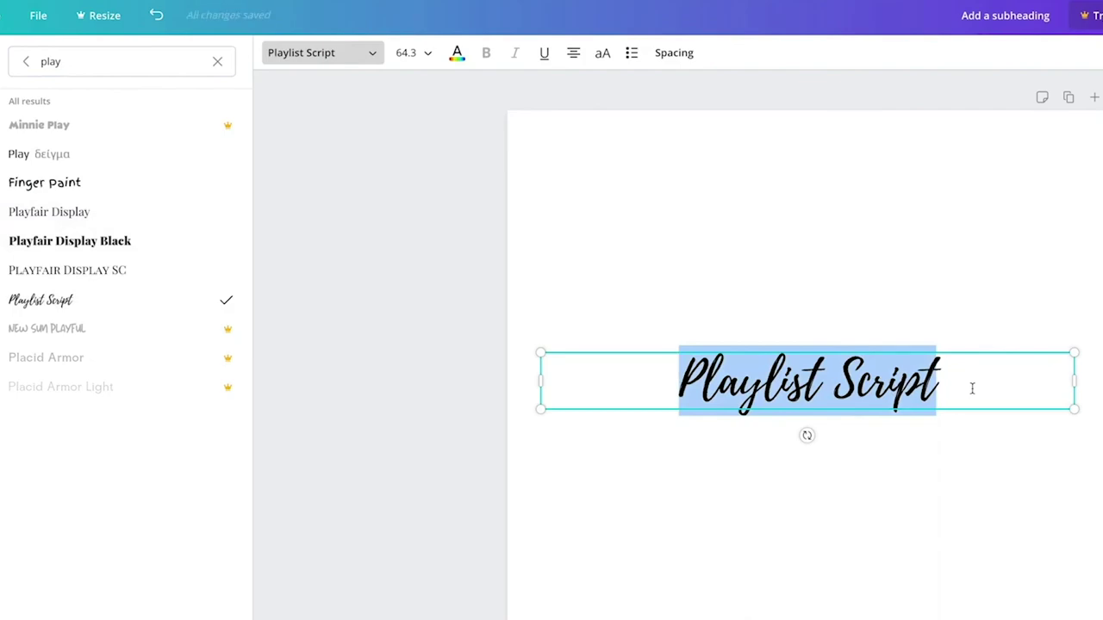
Step: Change the words to 'Lemon Tuesday' and apply the Lemon Tuesday font
{"action": "type", "text": "Lemon Tuesday"}
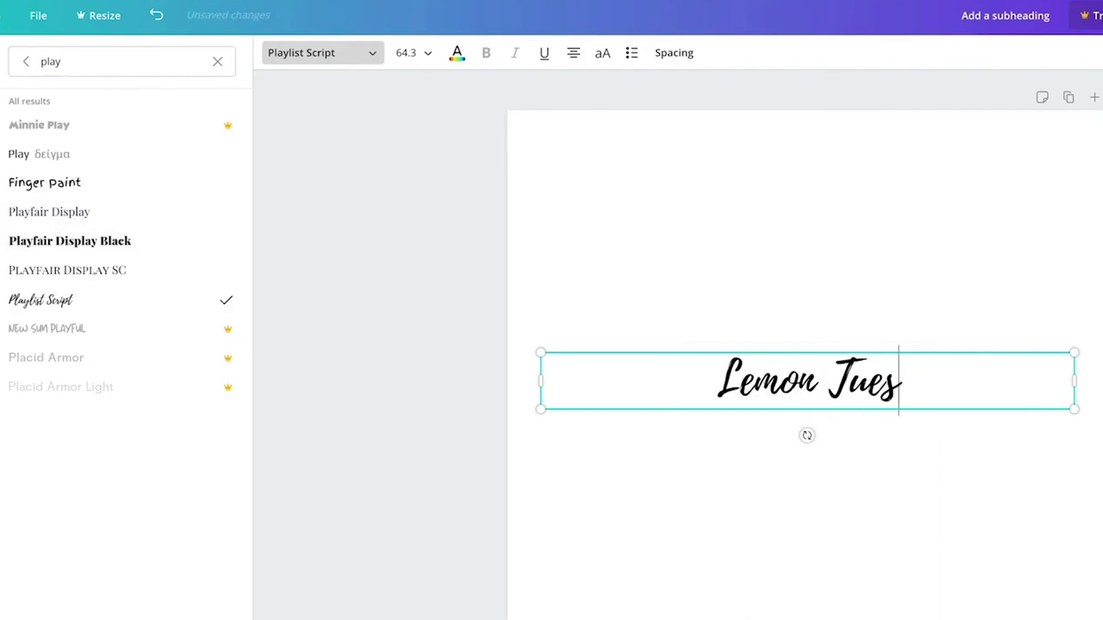
{"action": "left_click", "coordinate": [337, 59]}
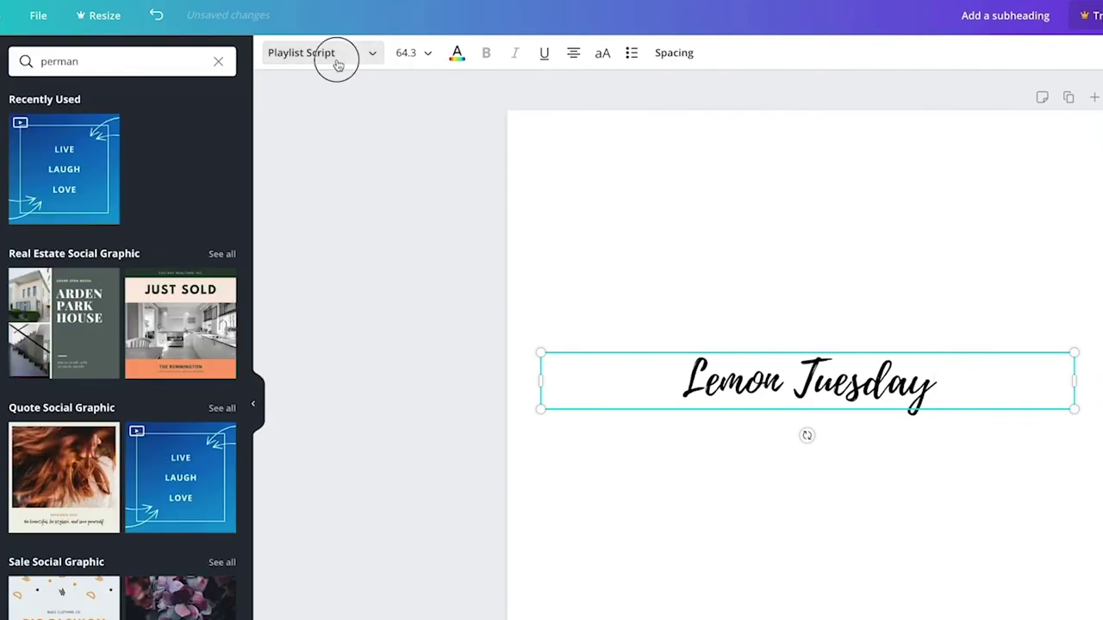
{"action": "left_click", "coordinate": [337, 56]}
{"action": "left_click", "coordinate": [179, 61]}
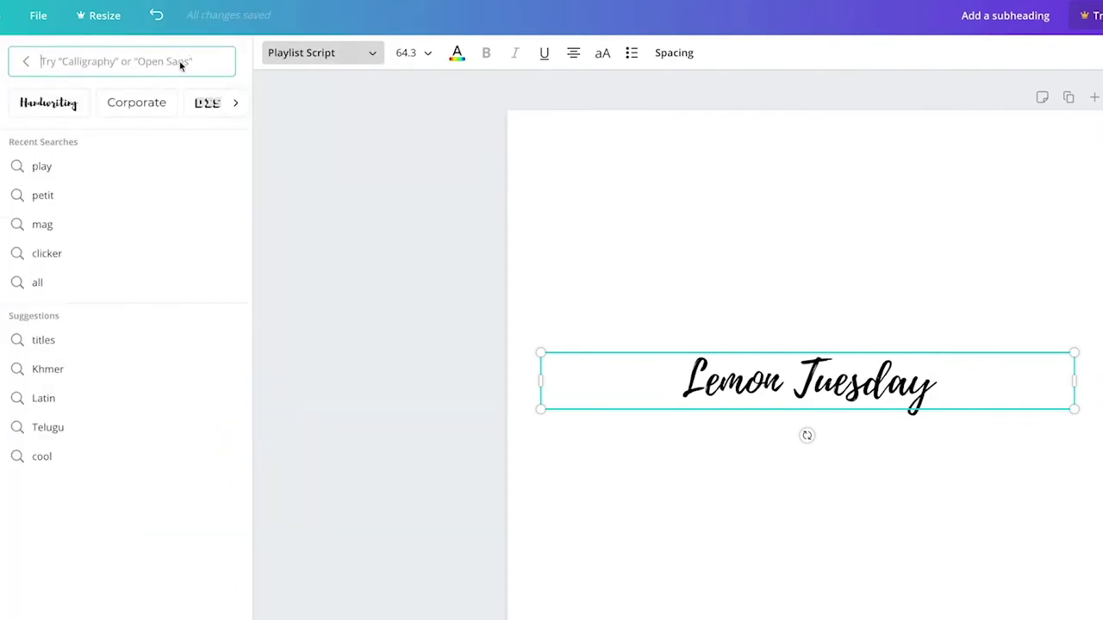
{"action": "type", "text": "lemon"}
{"action": "left_click", "coordinate": [115, 130]}
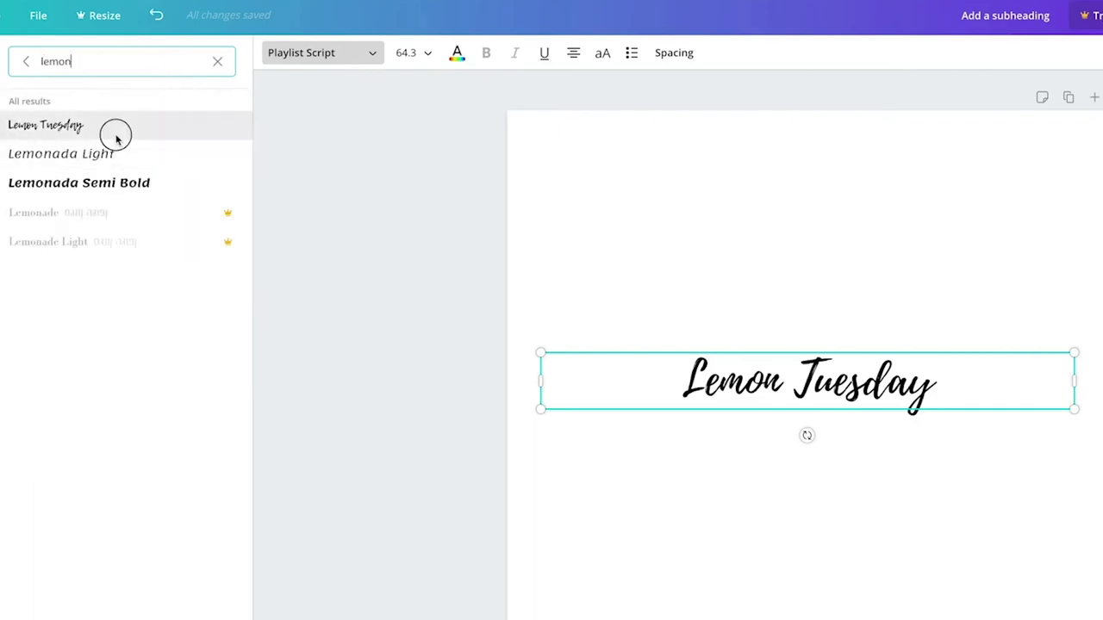
{"action": "triple_click", "coordinate": [887, 387]}
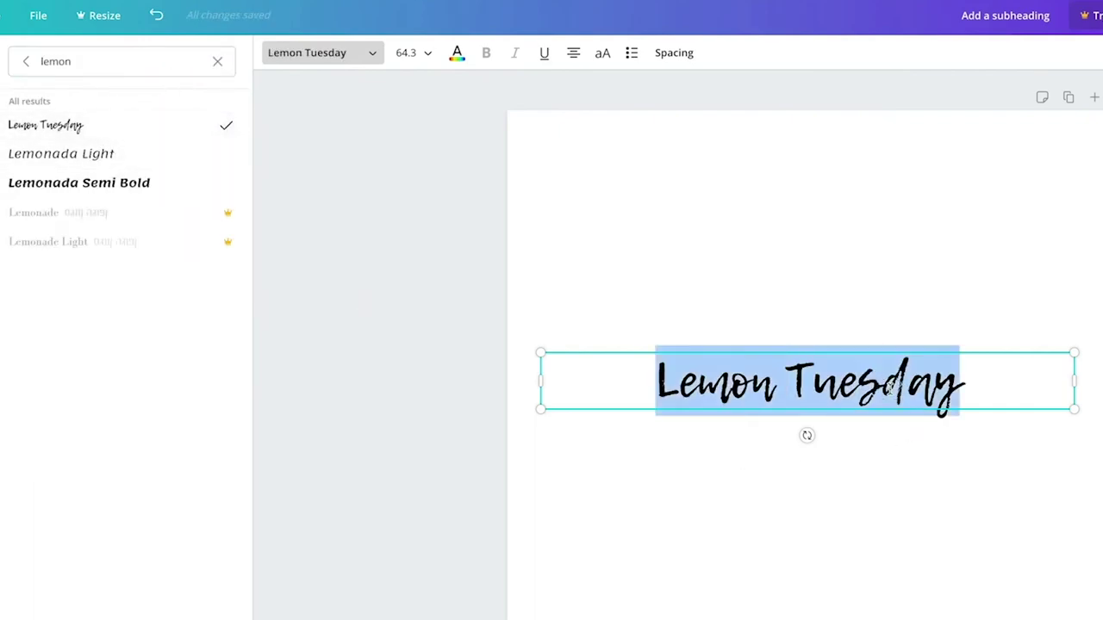
{"action": "double_click", "coordinate": [963, 392]}
{"action": "left_click", "coordinate": [967, 392]}
Step: Type 'Selima' and apply the Selima font from a 'sel' search
{"action": "type", "text": "Selima"}
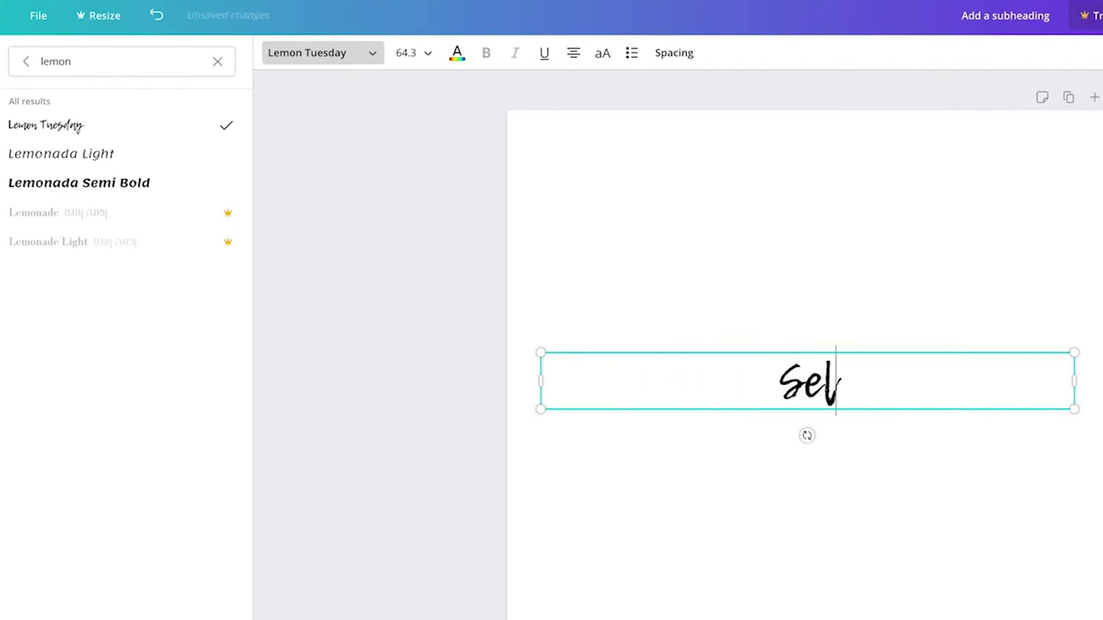
{"action": "left_click", "coordinate": [370, 53]}
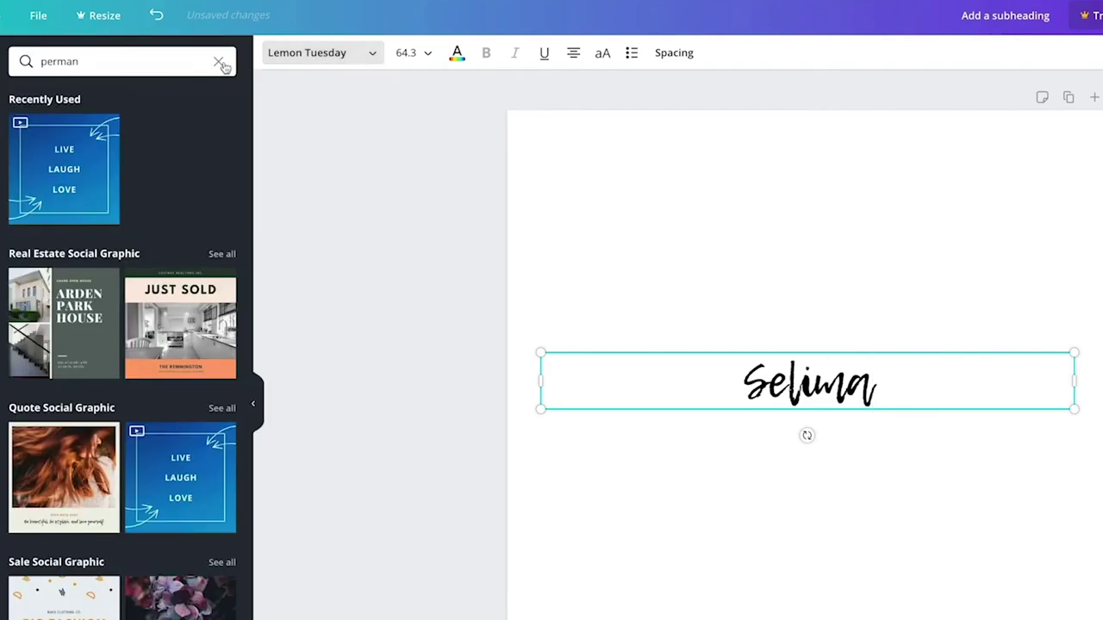
{"action": "left_click", "coordinate": [264, 55]}
{"action": "left_click", "coordinate": [202, 61]}
{"action": "type", "text": "sel"}
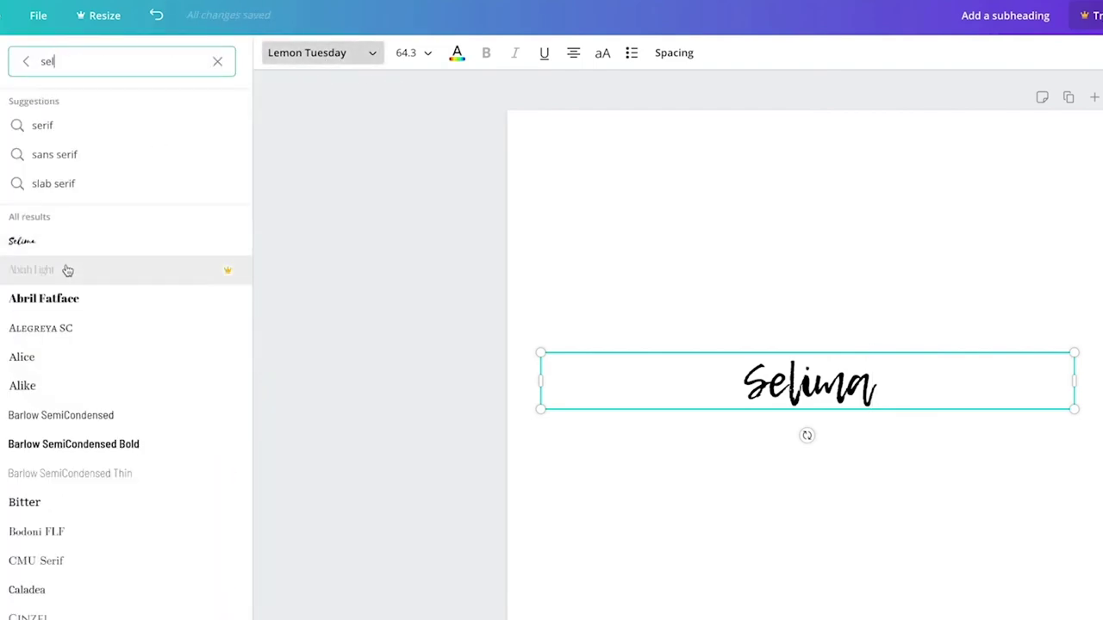
{"action": "left_click", "coordinate": [67, 251]}
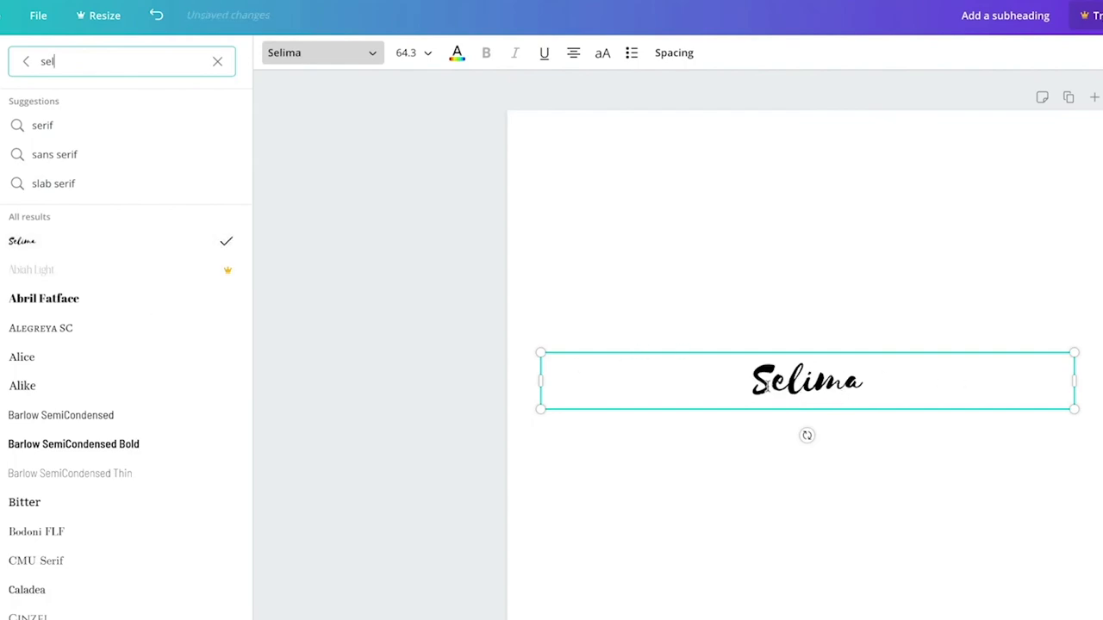
Step: Enlarge the Selima text to font size 120
{"action": "left_click", "coordinate": [839, 381]}
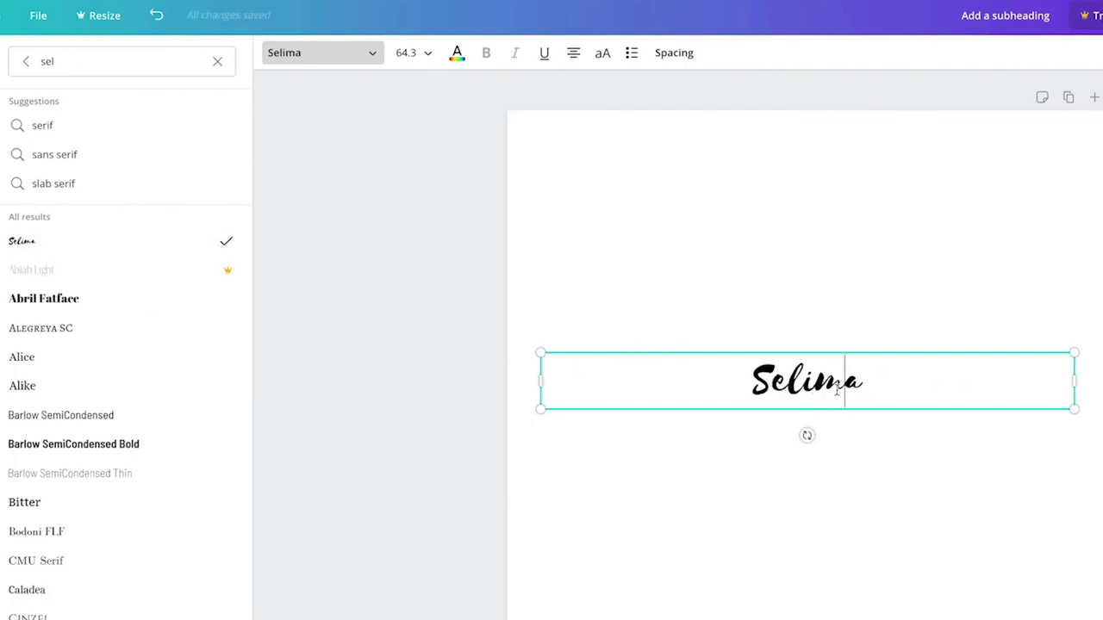
{"action": "double_click", "coordinate": [840, 382]}
{"action": "left_click", "coordinate": [406, 52]}
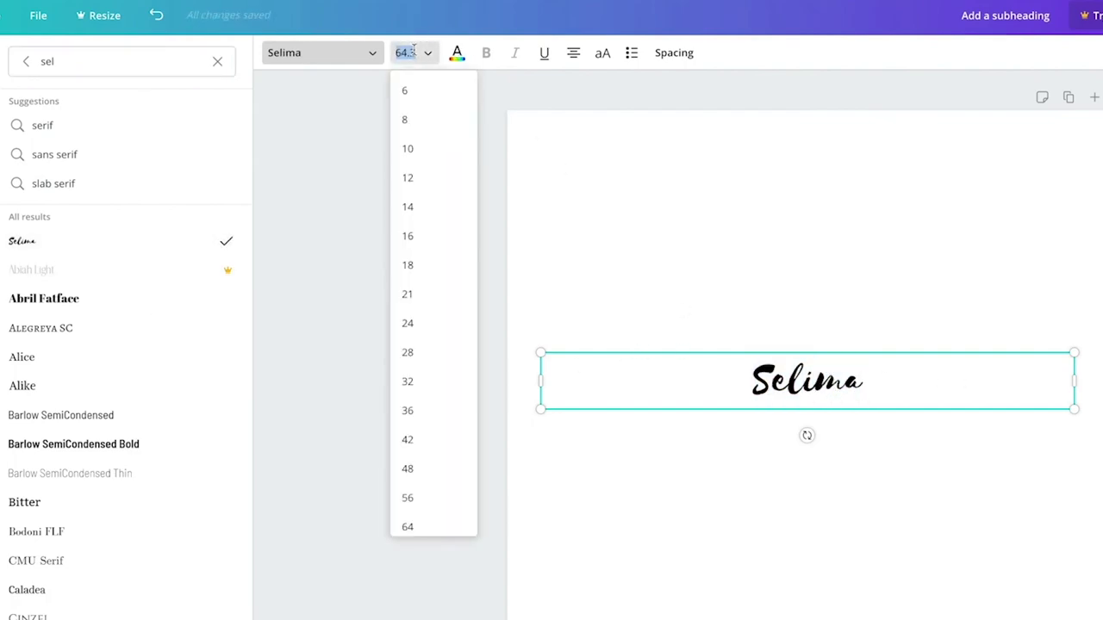
{"action": "scroll", "coordinate": [426, 480], "scroll_direction": "down", "scroll_amount": 2}
{"action": "left_click", "coordinate": [426, 477]}
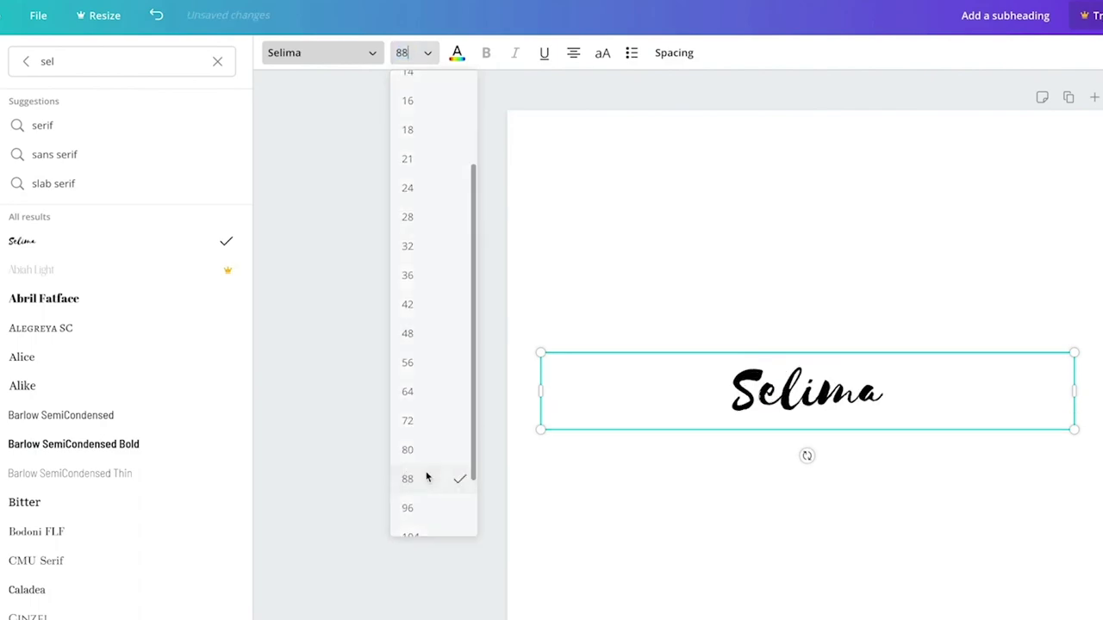
{"action": "left_click", "coordinate": [405, 52]}
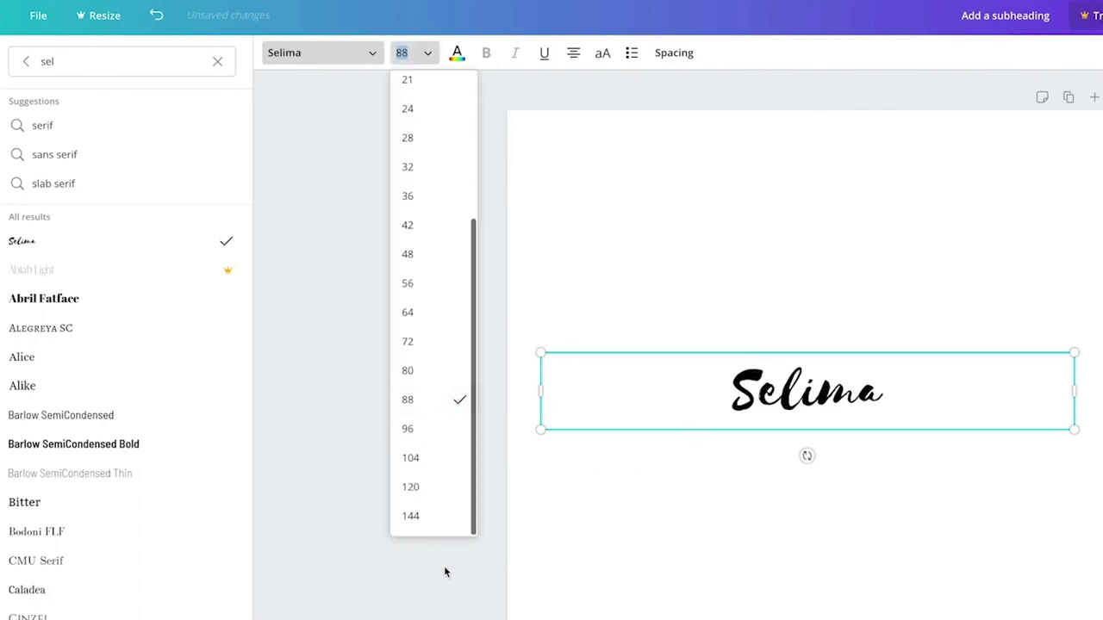
{"action": "left_click", "coordinate": [439, 495]}
Step: Retype the text as 'Imperfect', then as 'Virtual'
{"action": "left_click", "coordinate": [814, 400]}
{"action": "key", "text": "ctrl+a"}
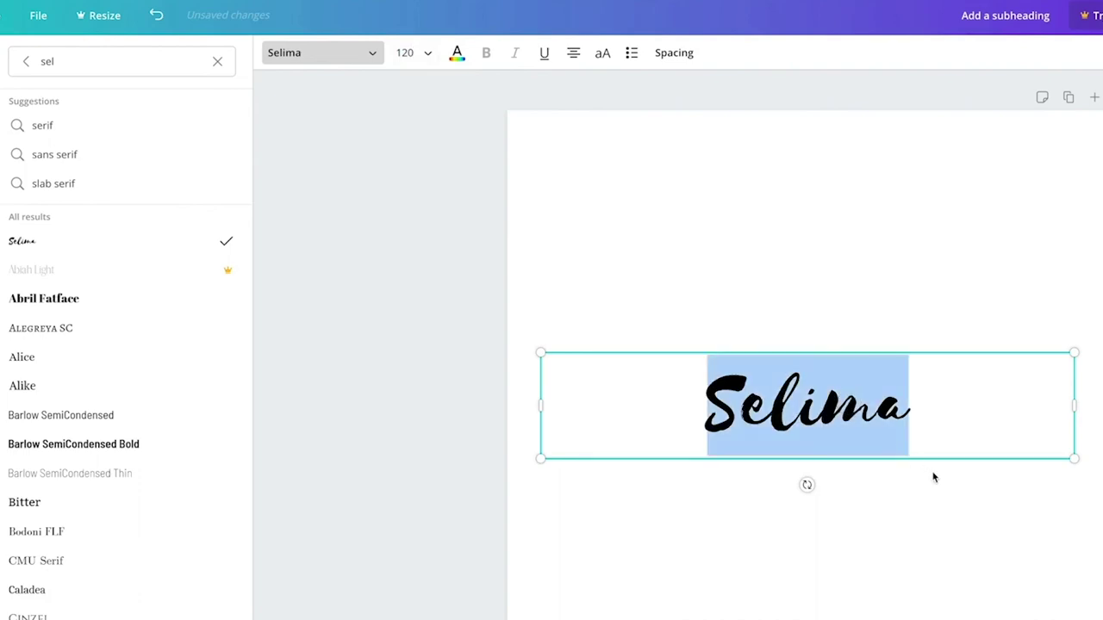
{"action": "type", "text": "Imperfect"}
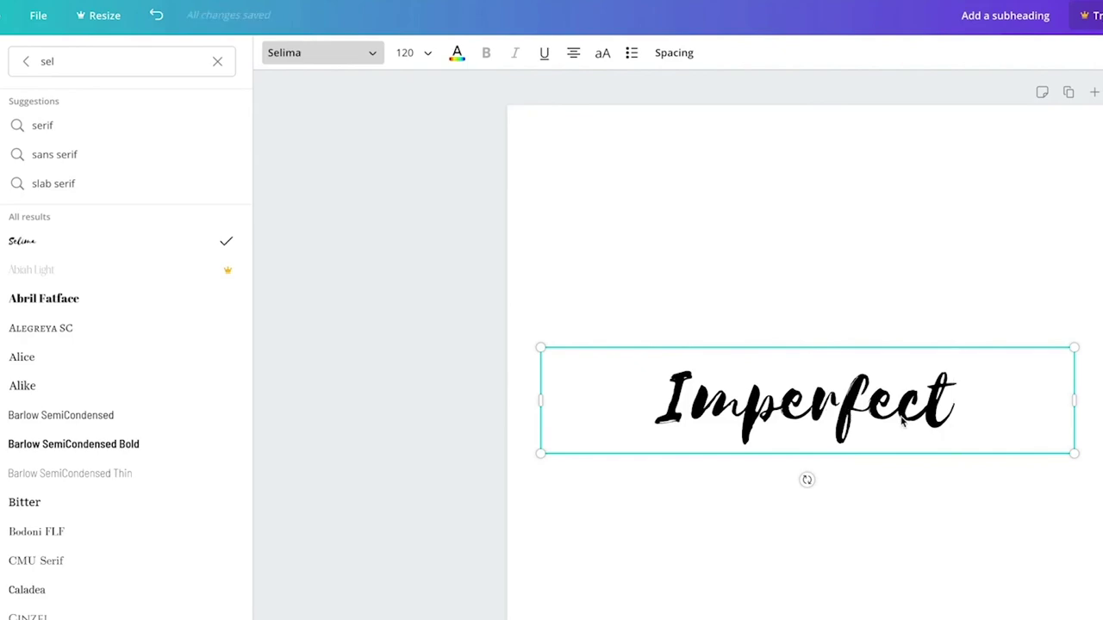
{"action": "double_click", "coordinate": [842, 417]}
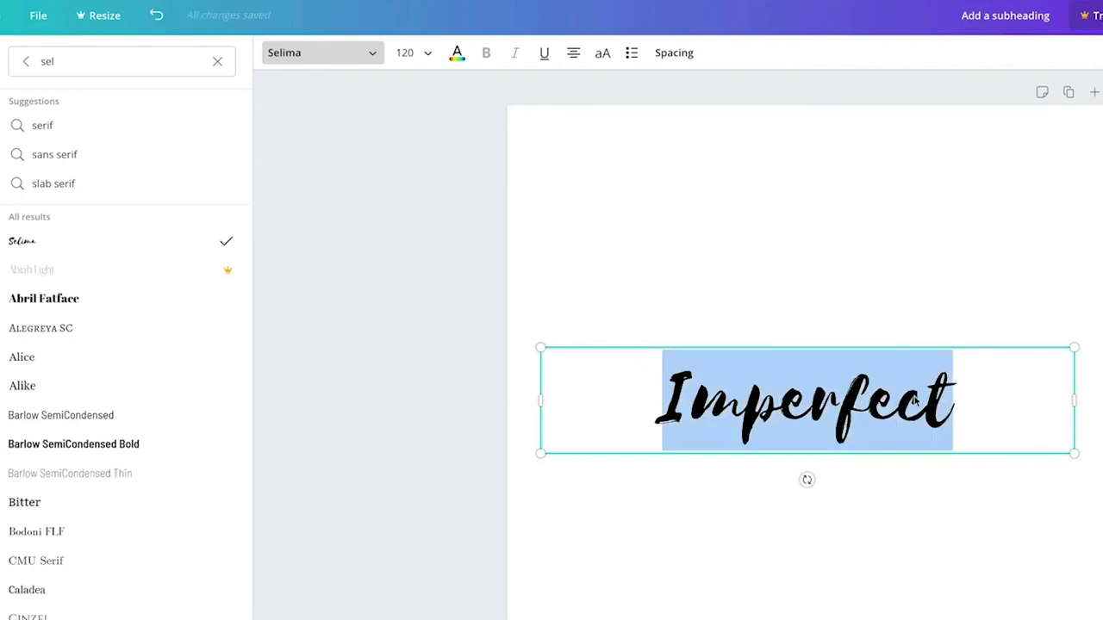
{"action": "type", "text": "virtual"}
{"action": "key", "text": "ctrl+a"}
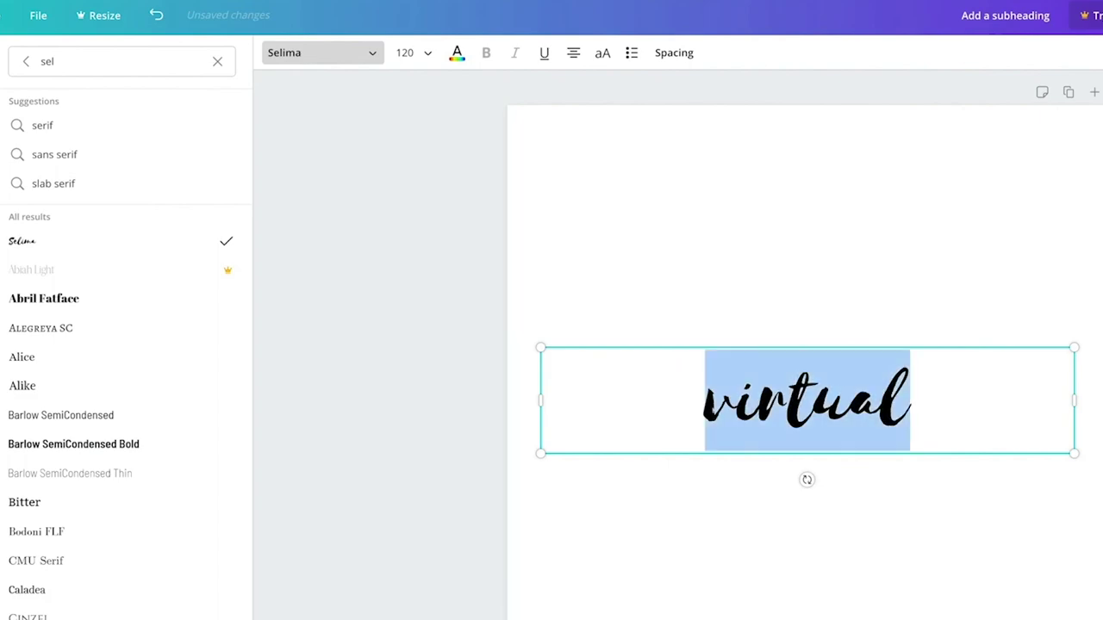
{"action": "type", "text": "Virtual"}
Step: Apply the Virtual font to the word from a 'virtual' search
{"action": "key", "text": "ctrl+a"}
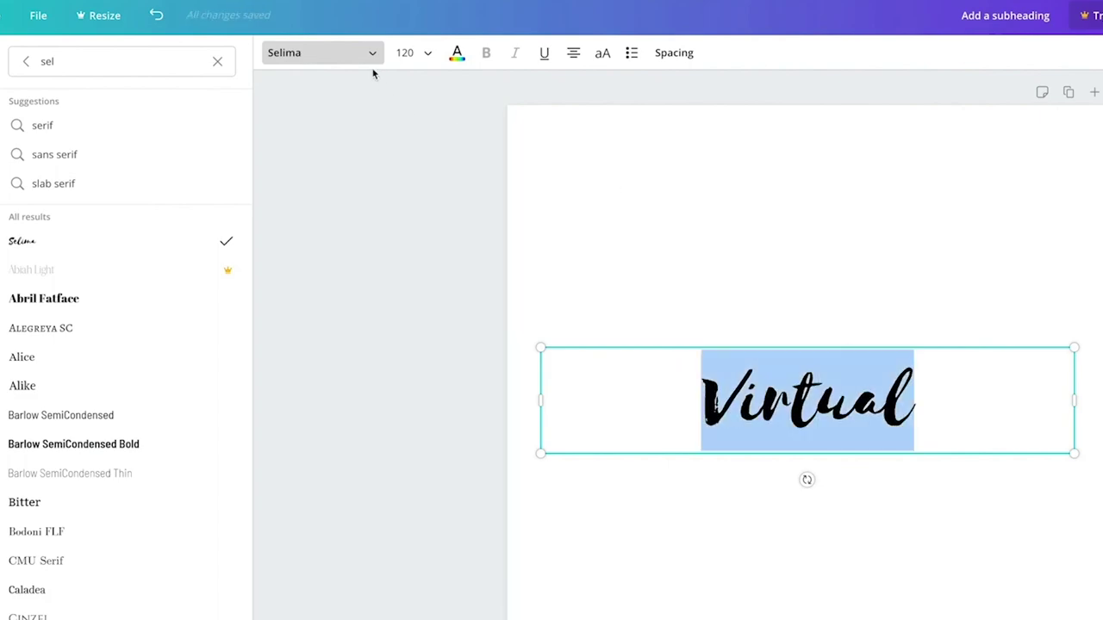
{"action": "left_click", "coordinate": [373, 59]}
{"action": "left_click", "coordinate": [343, 54]}
{"action": "left_click", "coordinate": [127, 62]}
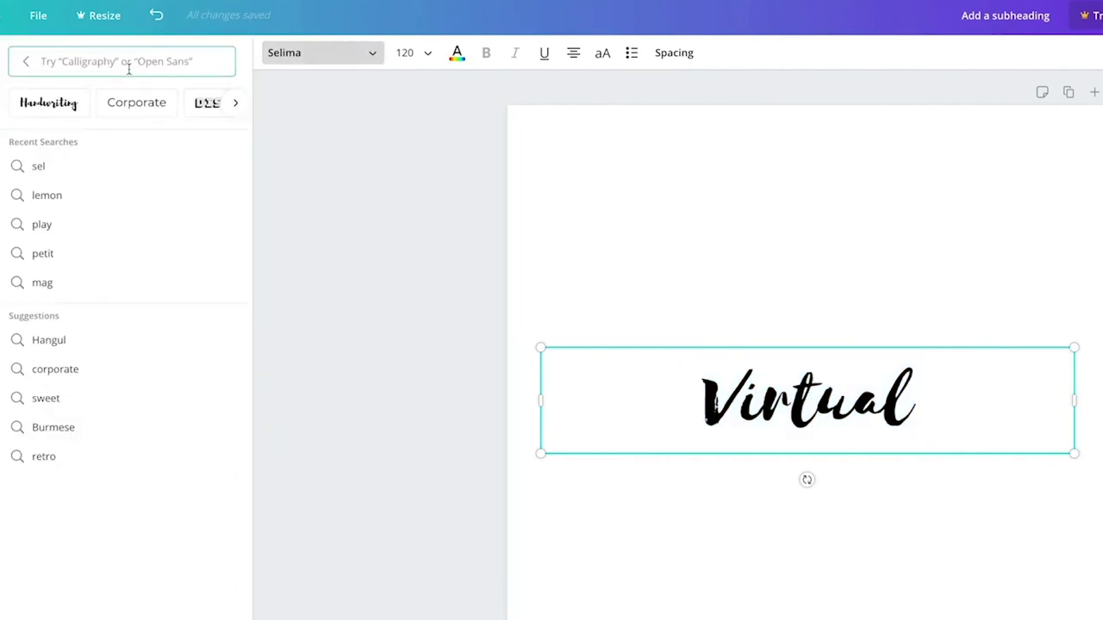
{"action": "type", "text": "virtual"}
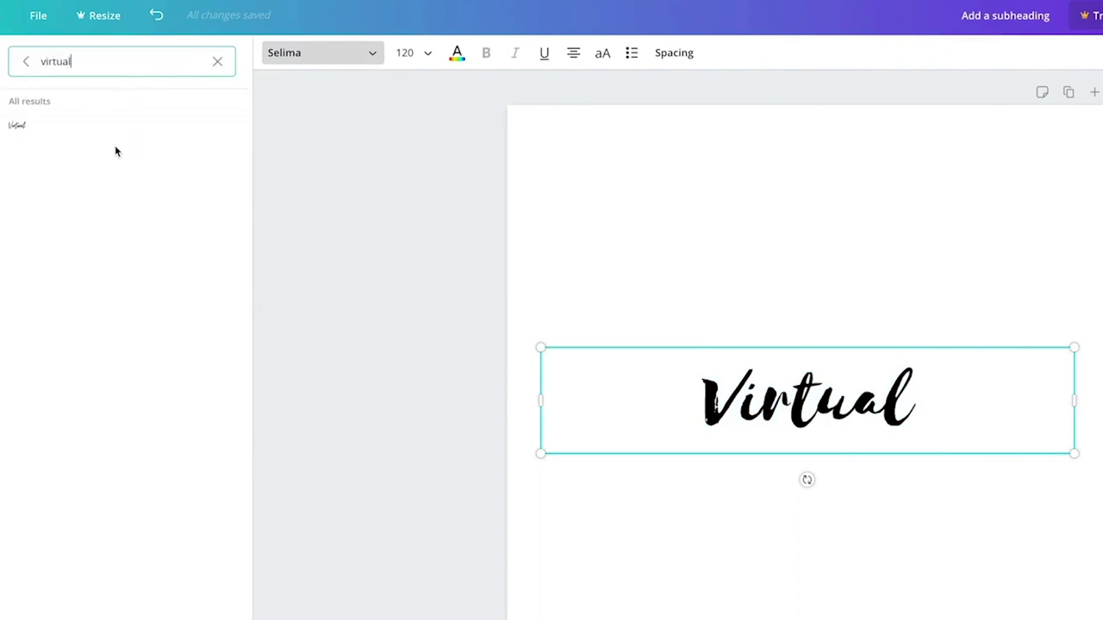
{"action": "left_click", "coordinate": [102, 136]}
{"action": "double_click", "coordinate": [834, 402]}
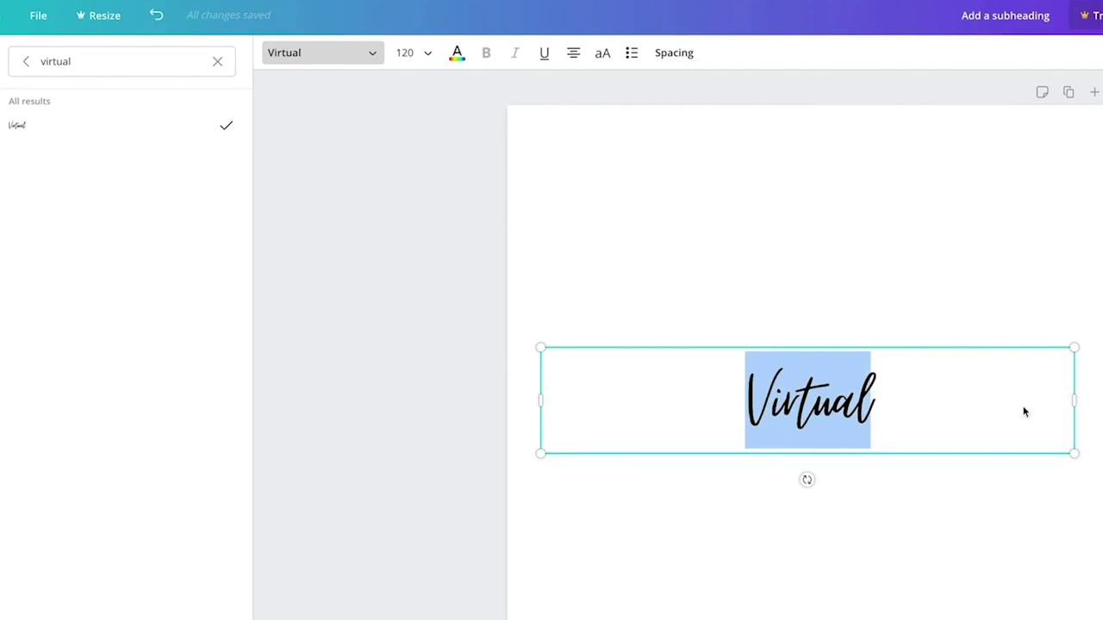
Step: Retype the heading as 'Shadow' and set it in the Shadow script font
{"action": "type", "text": "Shadow"}
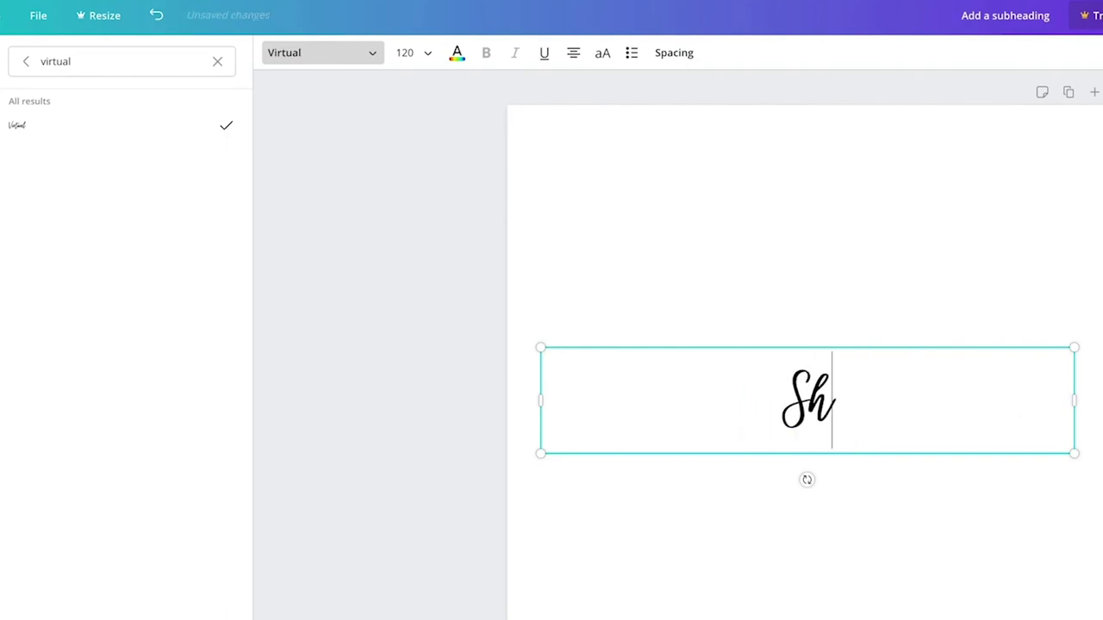
{"action": "left_click", "coordinate": [120, 74]}
{"action": "type", "text": "shadow"}
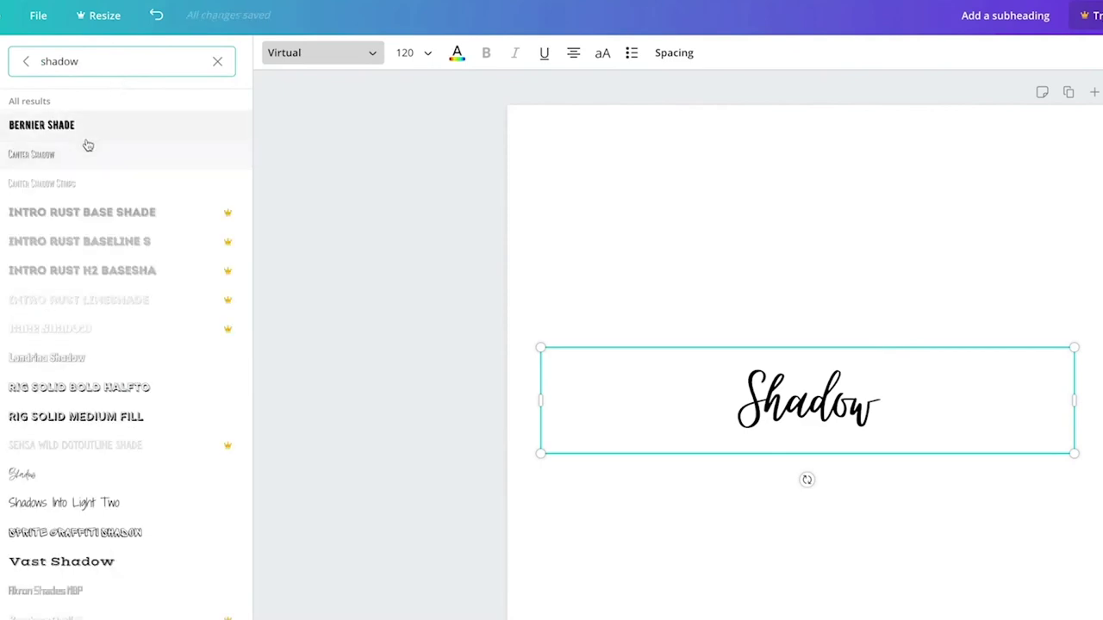
{"action": "left_click", "coordinate": [182, 477]}
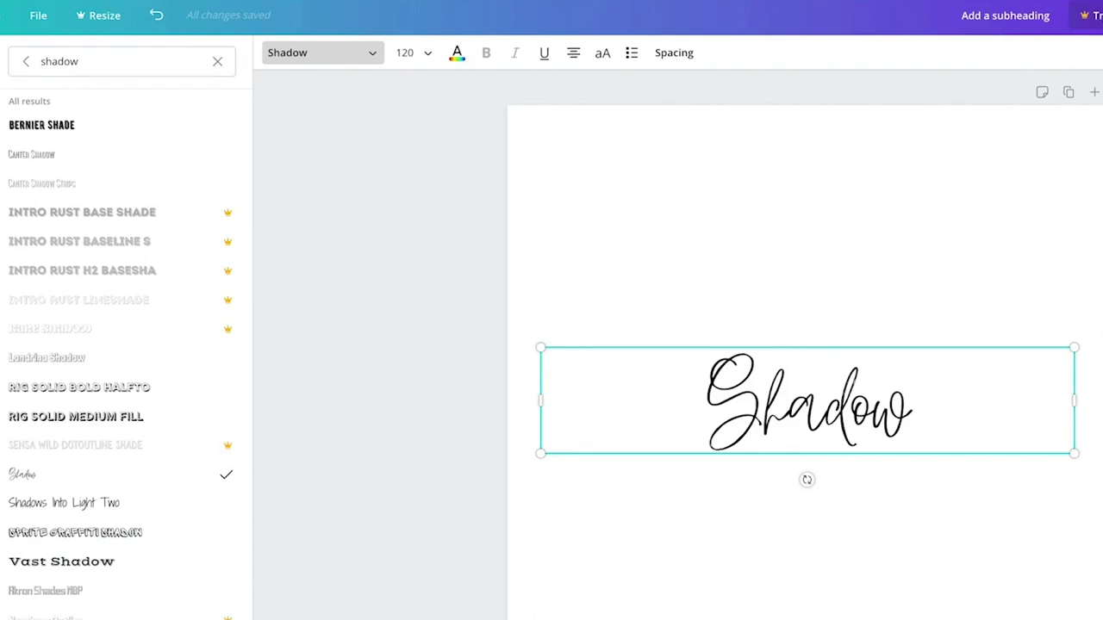
Step: Switch to Preview to show the 'Best Free Fonts on Canva' reference sheet
{"action": "key", "text": "super+Tab"}
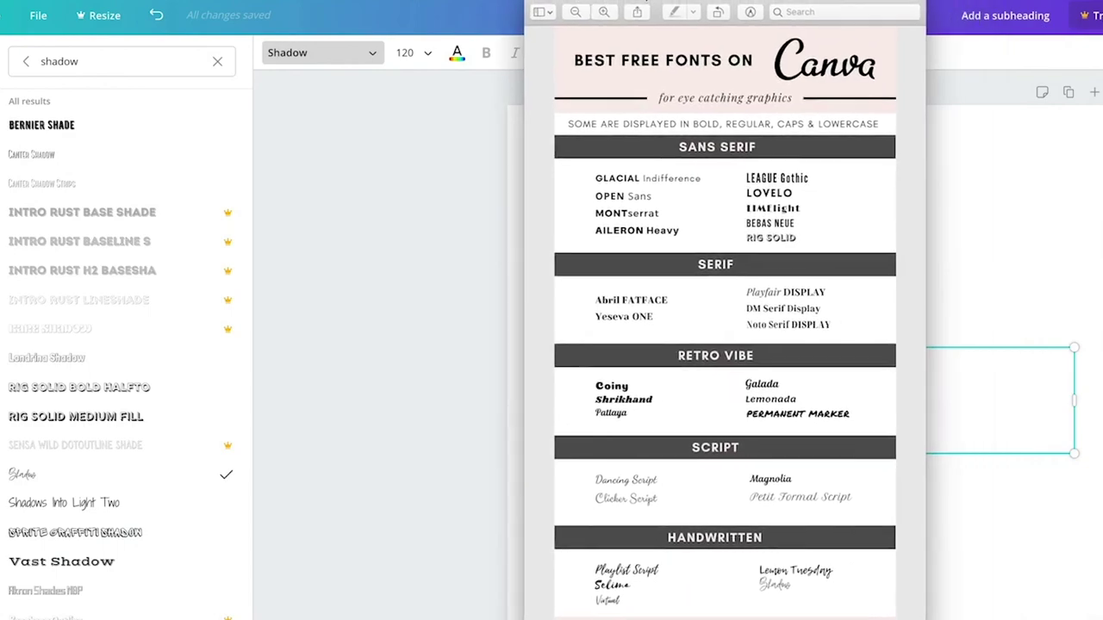